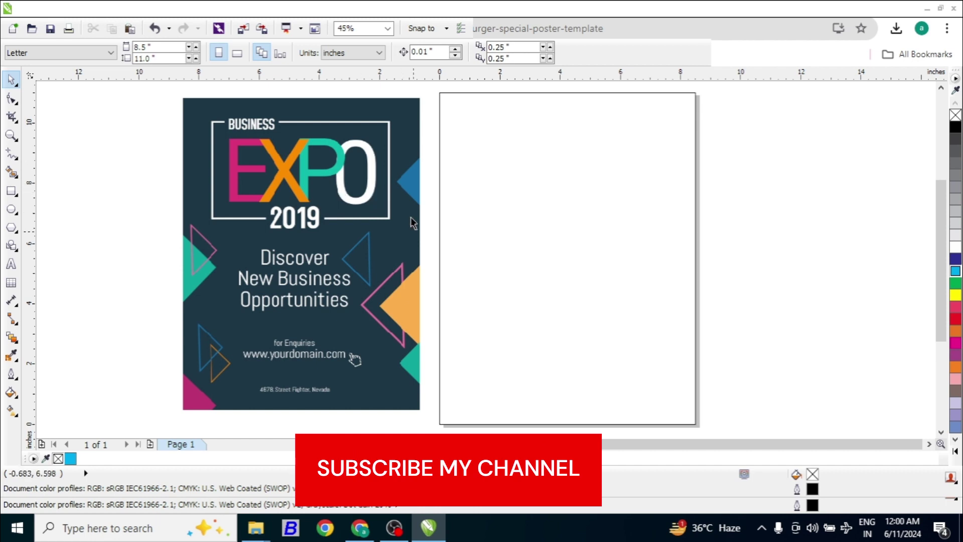
Examine the Business Expo reference poster beside the blank letter-size page.
{"action": "scroll", "coordinate": [309, 191], "scroll_direction": "down", "scroll_amount": 3}
{"action": "key", "text": "F2"}
{"action": "left_click_drag", "start_coordinate": [228, 144], "coordinate": [496, 295]}
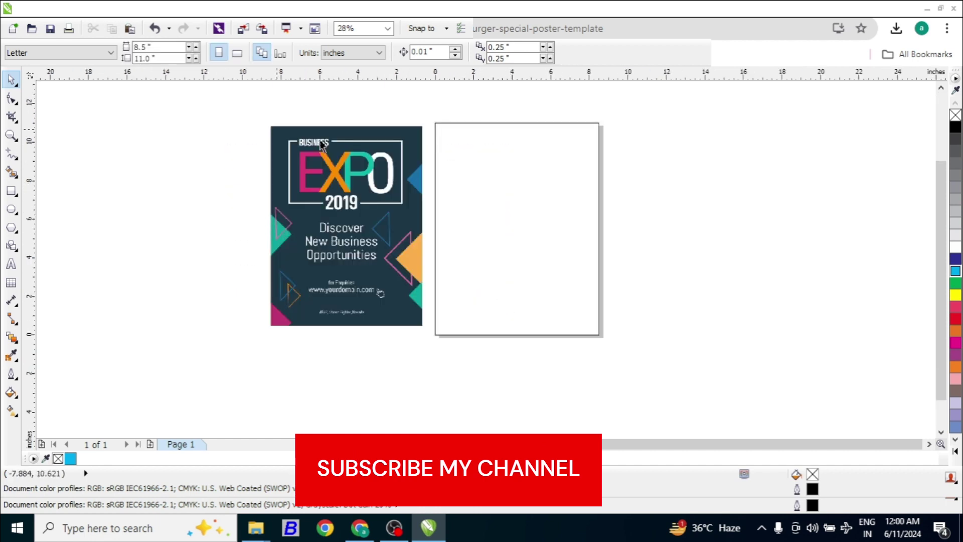
{"action": "left_click_drag", "start_coordinate": [211, 97], "coordinate": [434, 339]}
{"action": "left_click_drag", "start_coordinate": [395, 202], "coordinate": [385, 202]}
{"action": "left_click", "coordinate": [670, 210]}
{"action": "left_click_drag", "start_coordinate": [232, 103], "coordinate": [663, 350]}
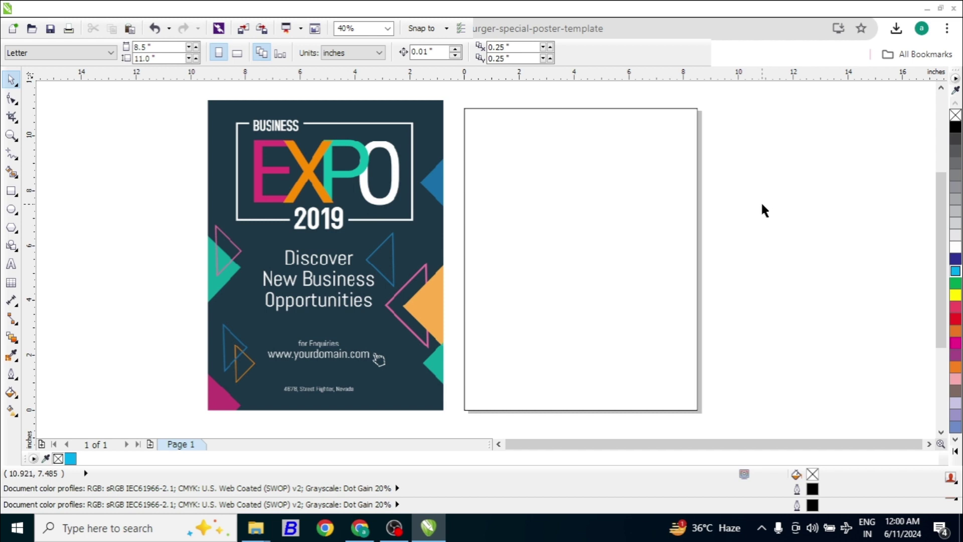
{"action": "scroll", "coordinate": [296, 173], "scroll_direction": "down", "scroll_amount": 3}
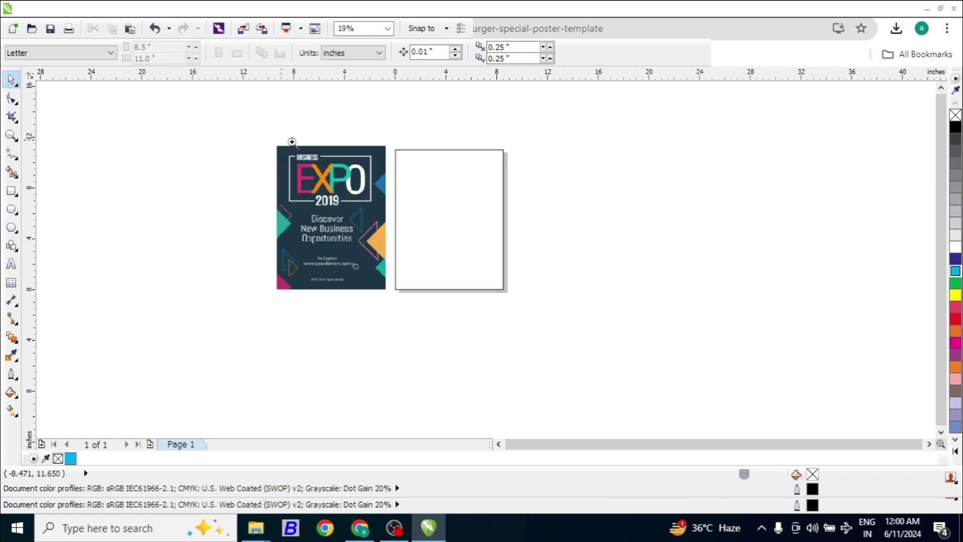
{"action": "left_click_drag", "start_coordinate": [349, 202], "coordinate": [567, 313]}
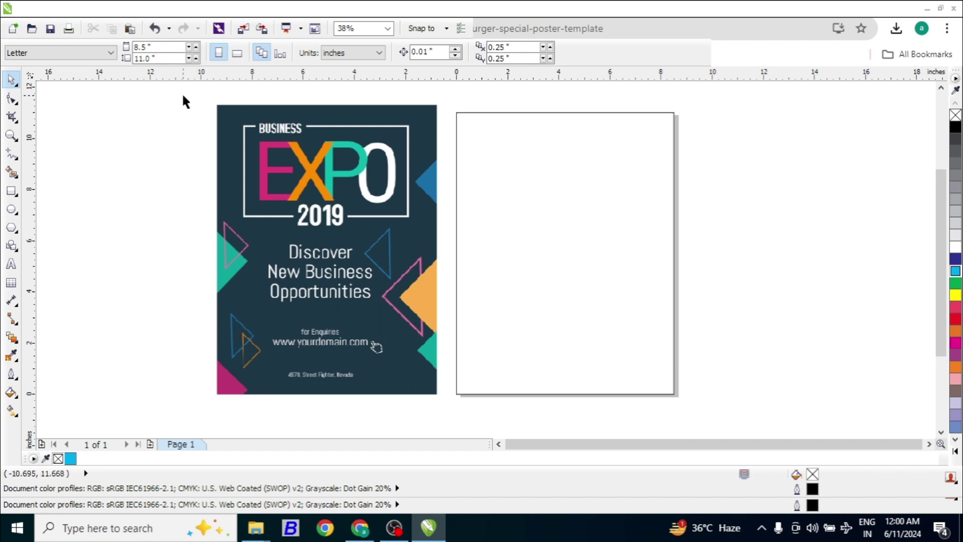
{"action": "left_click_drag", "start_coordinate": [183, 96], "coordinate": [472, 409]}
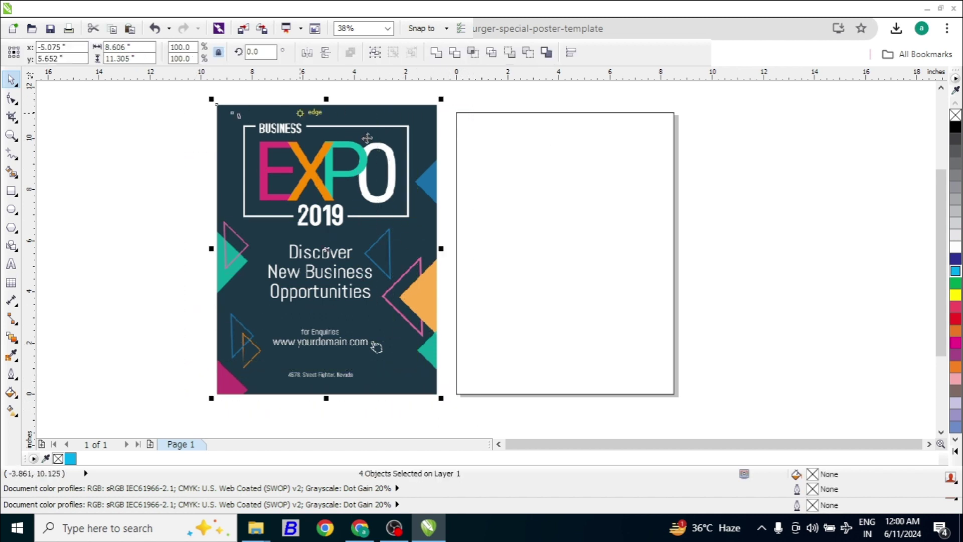
{"action": "left_click", "coordinate": [158, 123]}
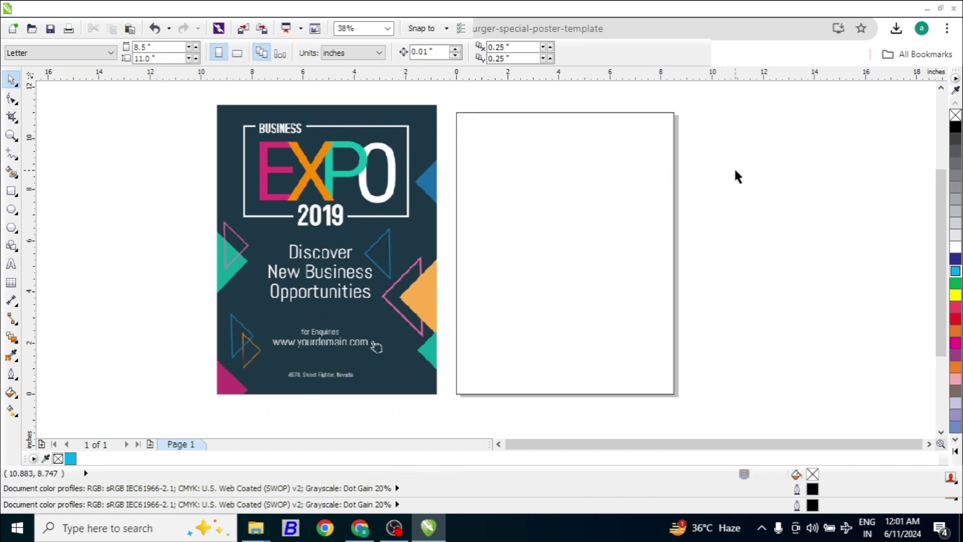
{"action": "key", "text": "z"}
{"action": "left_click_drag", "start_coordinate": [197, 99], "coordinate": [790, 400]}
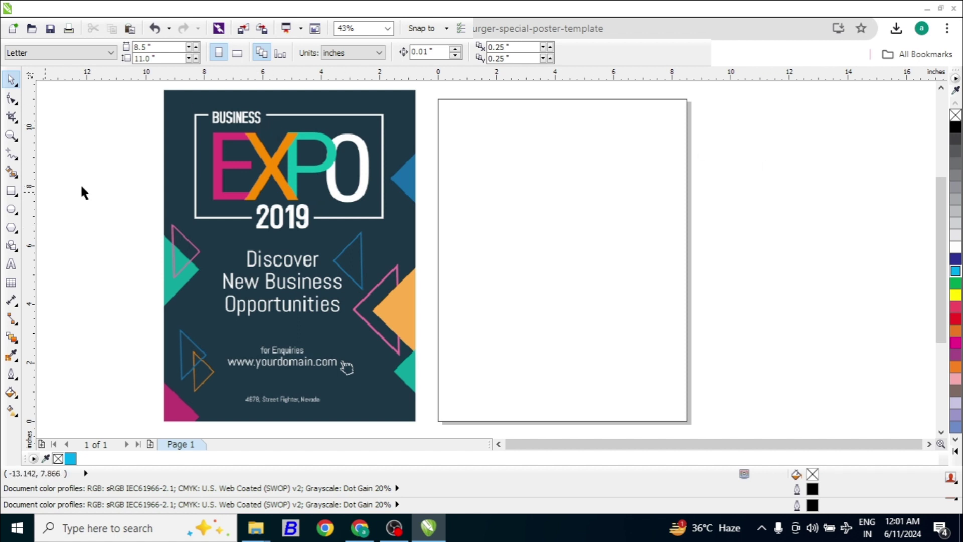
{"action": "left_click", "coordinate": [11, 263]}
{"action": "left_click", "coordinate": [492, 150]}
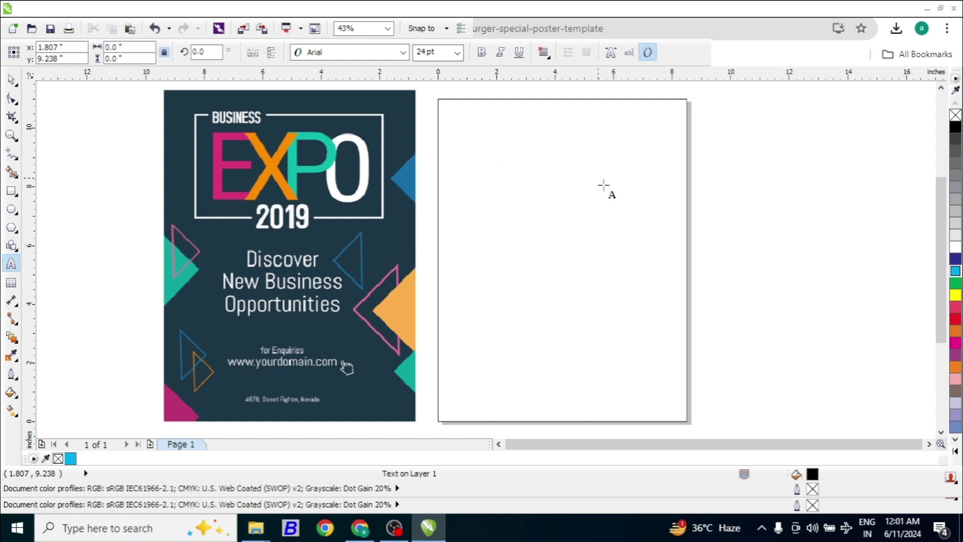
{"action": "scroll", "coordinate": [496, 157], "scroll_direction": "up", "scroll_amount": 2}
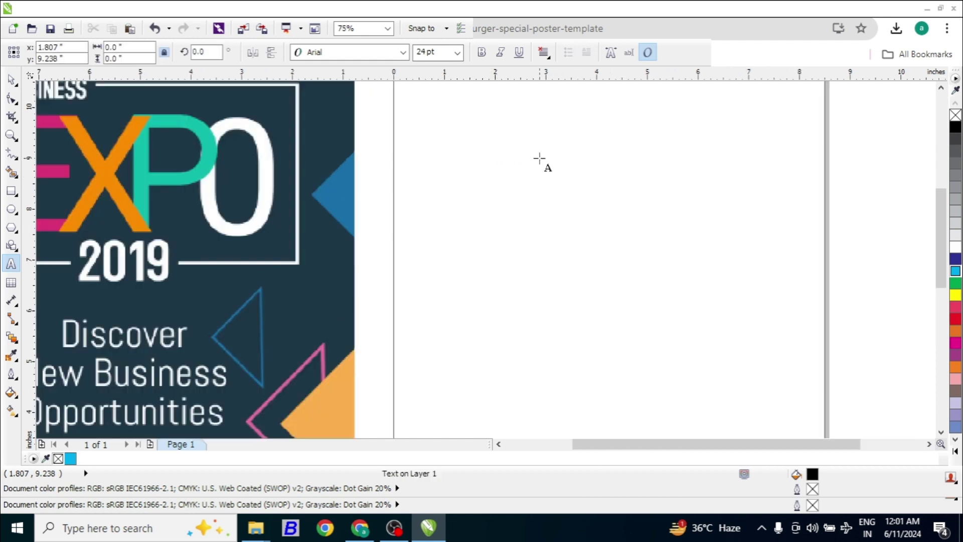
{"action": "scroll", "coordinate": [533, 173], "scroll_direction": "down", "scroll_amount": 2}
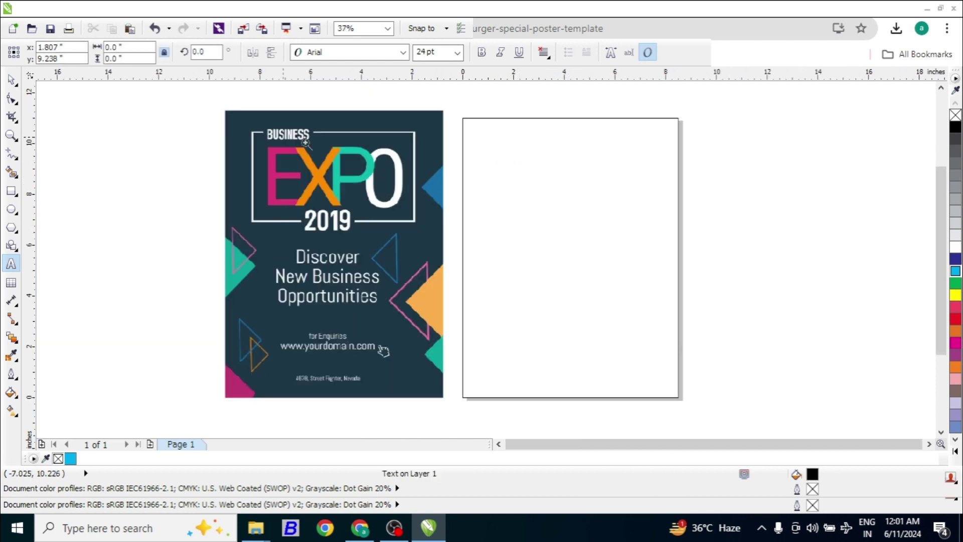
{"action": "scroll", "coordinate": [607, 287], "scroll_direction": "up", "scroll_amount": 2}
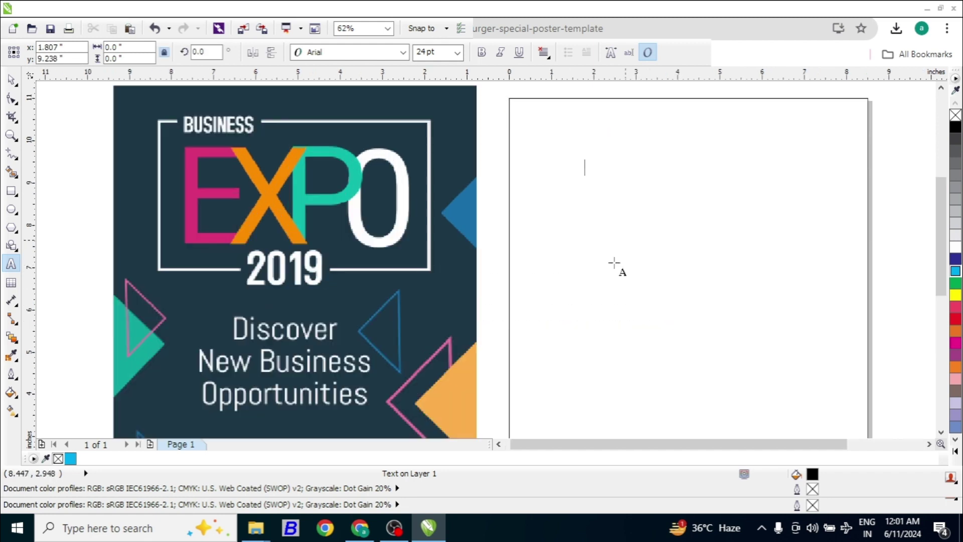
{"action": "left_click", "coordinate": [11, 79]}
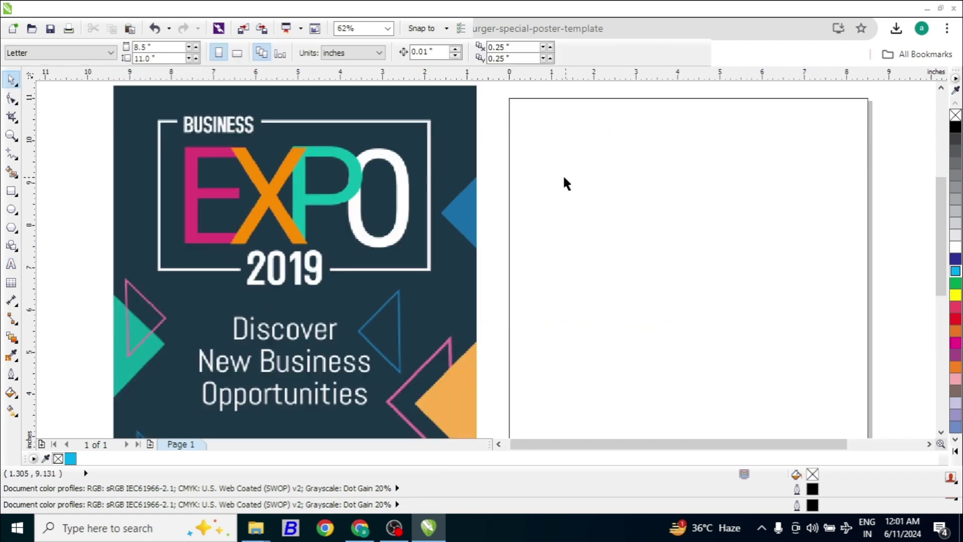
Add the artistic text "EXPO" in 72 pt Arial near the top of the blank page.
{"action": "key", "text": "F8"}
{"action": "left_click", "coordinate": [551, 150]}
{"action": "left_click", "coordinate": [455, 55]}
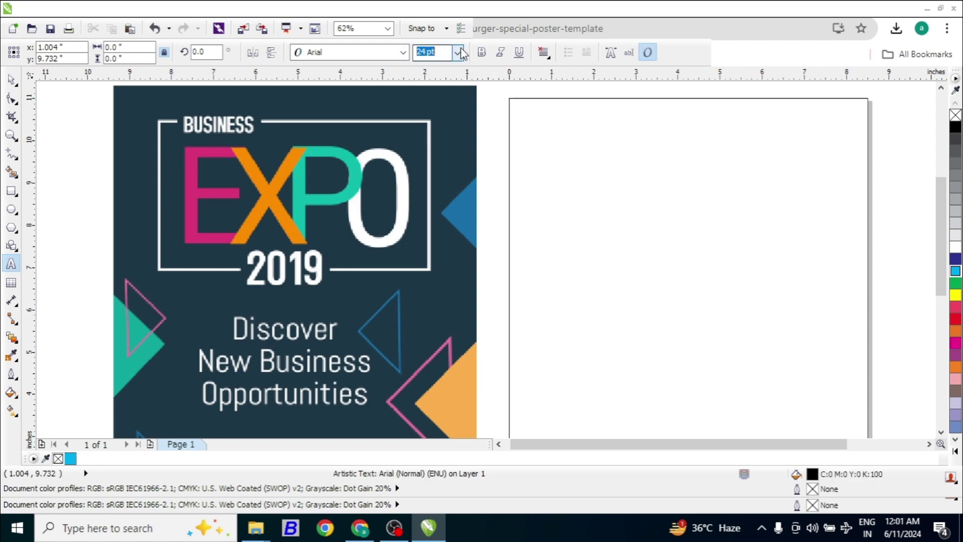
{"action": "type", "text": "72"}
{"action": "key", "text": "Return"}
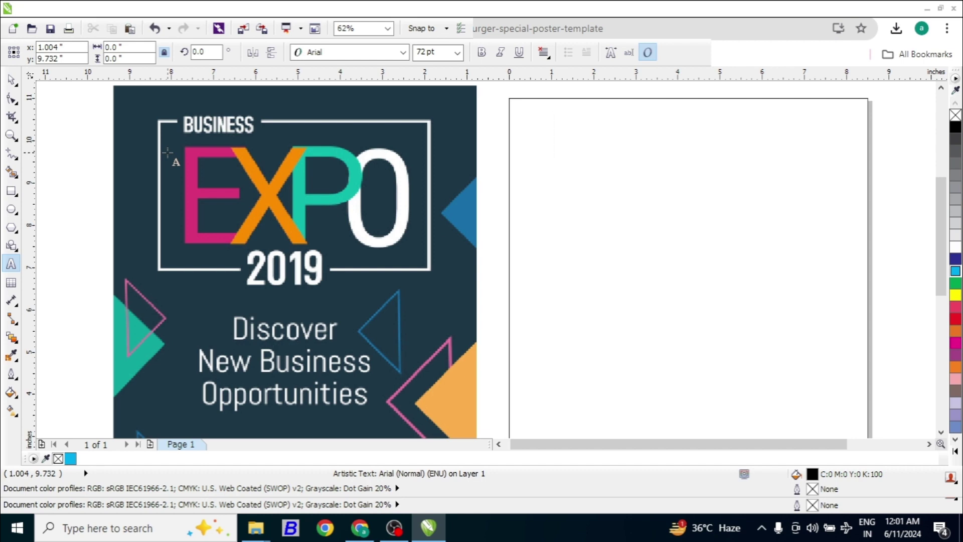
{"action": "type", "text": "EXPO"}
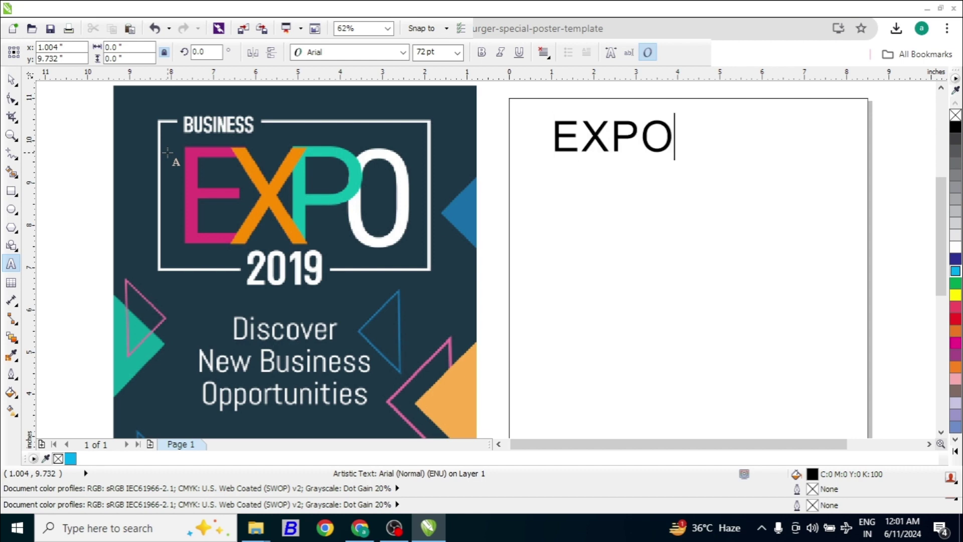
{"action": "key", "text": "ctrl+space"}
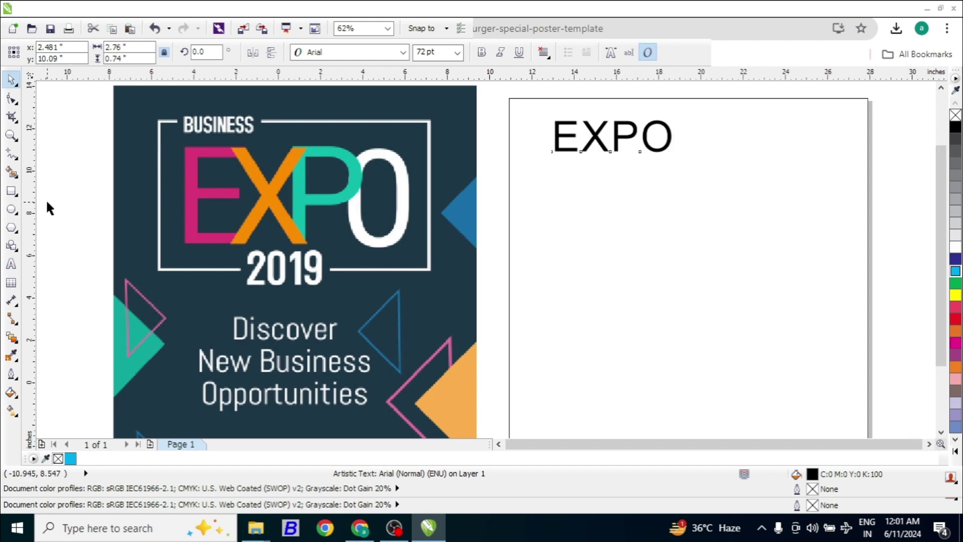
Enlarge the EXPO text to about 8 in wide and position it within the page's upper part.
{"action": "scroll", "coordinate": [46, 198], "scroll_direction": "down", "scroll_amount": 1}
{"action": "left_click_drag", "start_coordinate": [365, 185], "coordinate": [421, 236]}
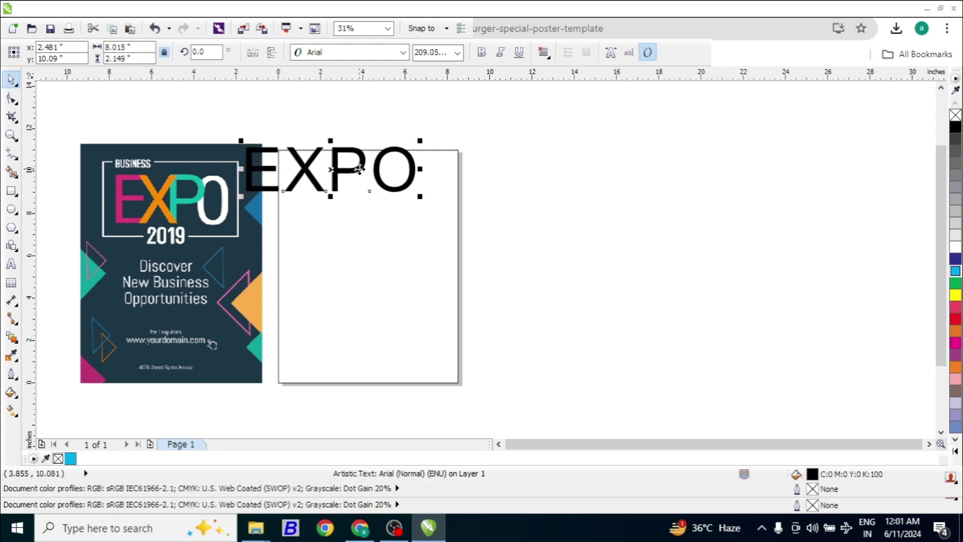
{"action": "left_click_drag", "start_coordinate": [352, 162], "coordinate": [399, 189]}
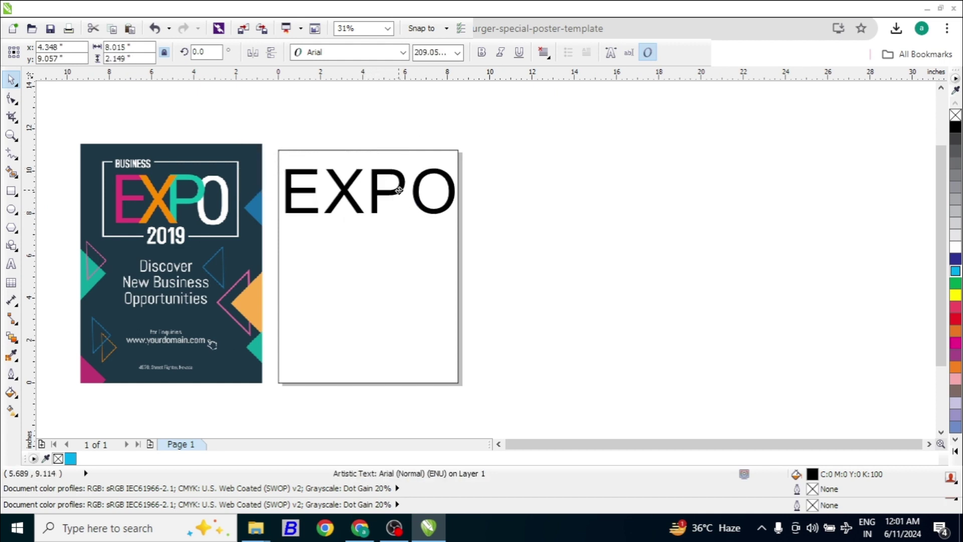
{"action": "left_click", "coordinate": [548, 202]}
Narrow the page-sized rectangle to a vertical strip about 2 in wide along the page's left edge.
{"action": "scroll", "coordinate": [471, 202], "scroll_direction": "down", "scroll_amount": 1}
{"action": "key", "text": "F2"}
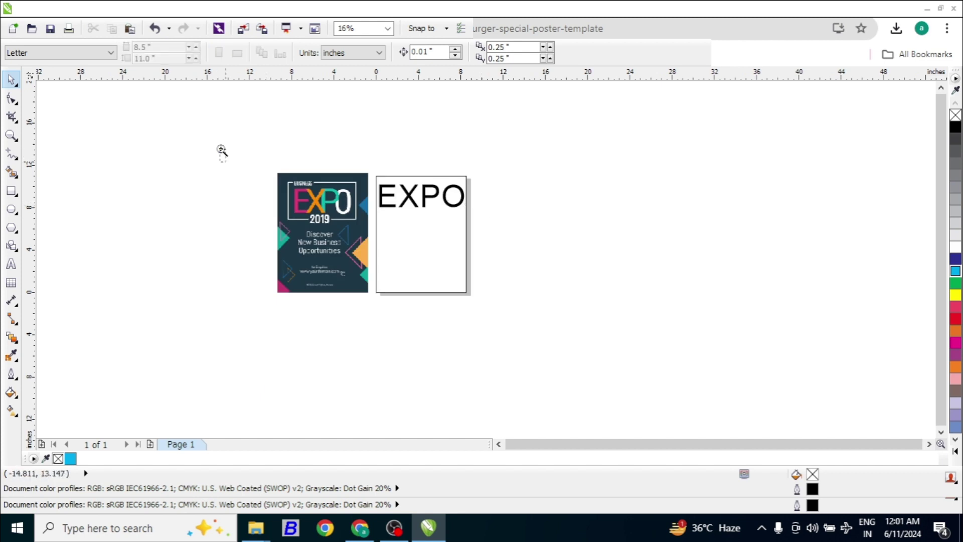
{"action": "left_click_drag", "start_coordinate": [219, 151], "coordinate": [559, 318]}
{"action": "left_click", "coordinate": [538, 273]}
{"action": "key", "text": "F2"}
{"action": "left_click_drag", "start_coordinate": [200, 111], "coordinate": [750, 417]}
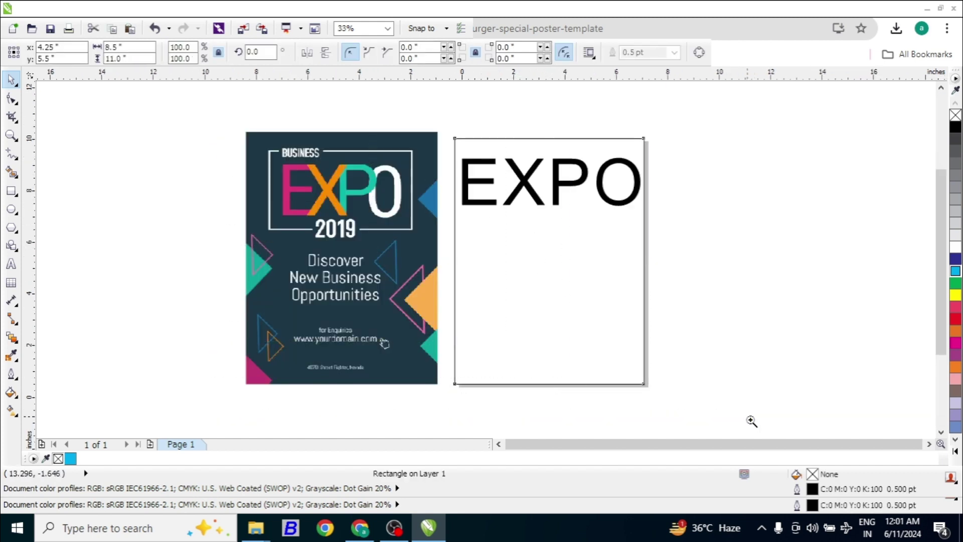
{"action": "left_click_drag", "start_coordinate": [683, 255], "coordinate": [517, 220]}
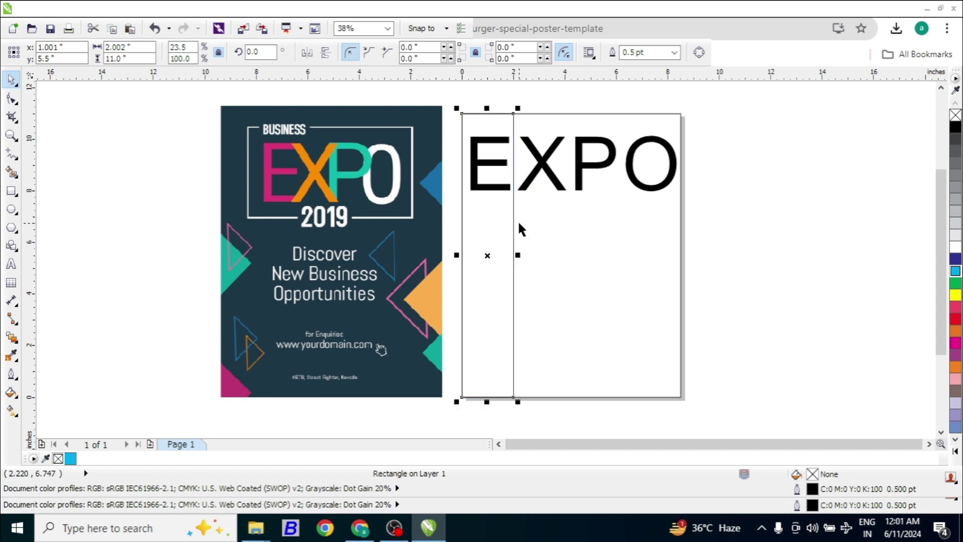
{"action": "left_click", "coordinate": [730, 239]}
Fill the vertical strip with the magenta sampled from the letter E in the reference poster.
{"action": "scroll", "coordinate": [293, 202], "scroll_direction": "down", "scroll_amount": 3}
{"action": "left_click_drag", "start_coordinate": [241, 129], "coordinate": [605, 317]}
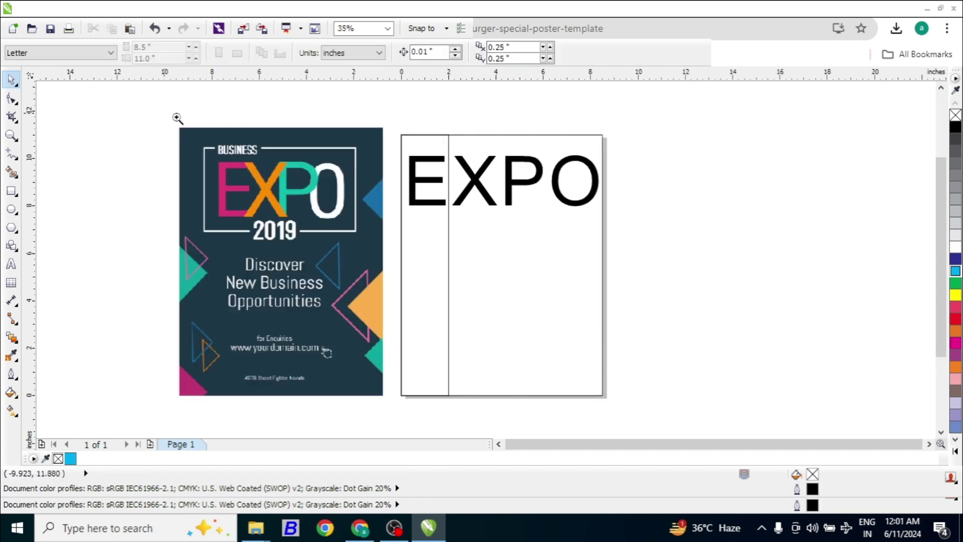
{"action": "left_click_drag", "start_coordinate": [156, 113], "coordinate": [692, 391]}
{"action": "left_click", "coordinate": [481, 213]}
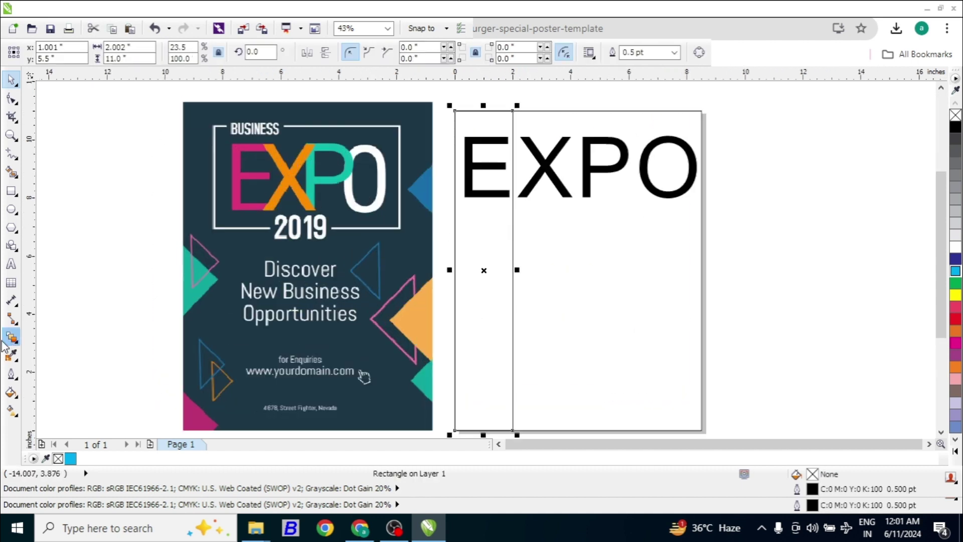
{"action": "left_click", "coordinate": [11, 355]}
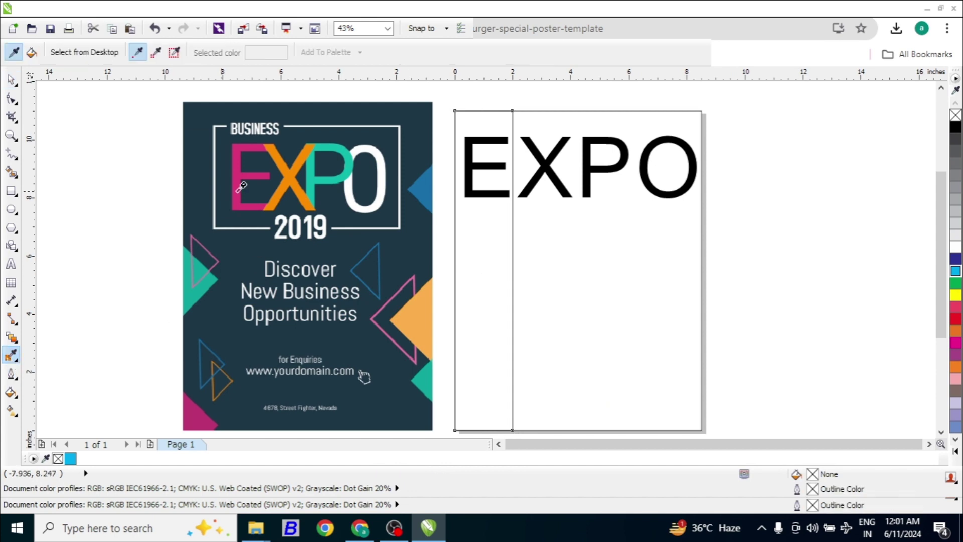
{"action": "left_click", "coordinate": [242, 148]}
{"action": "left_click", "coordinate": [482, 270]}
{"action": "left_click", "coordinate": [11, 80]}
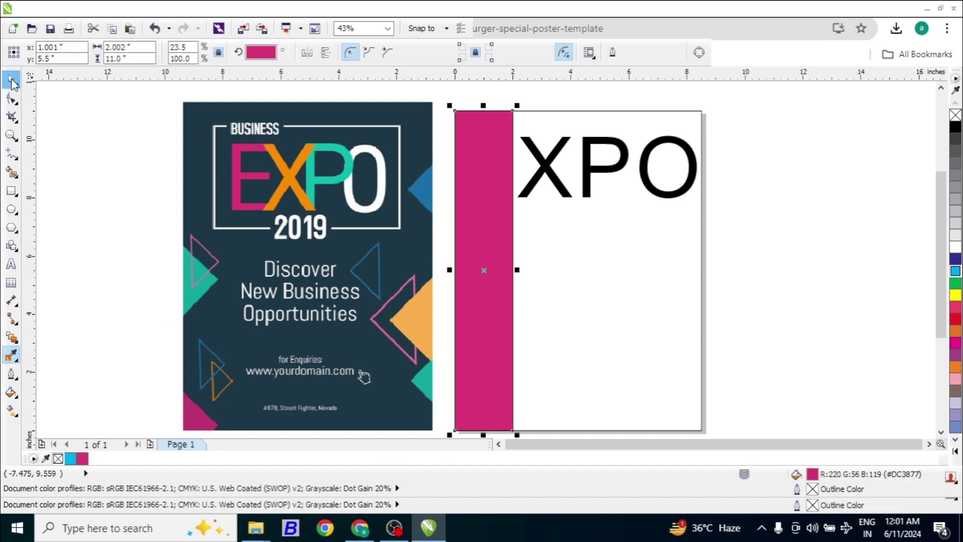
{"action": "left_click", "coordinate": [780, 226]}
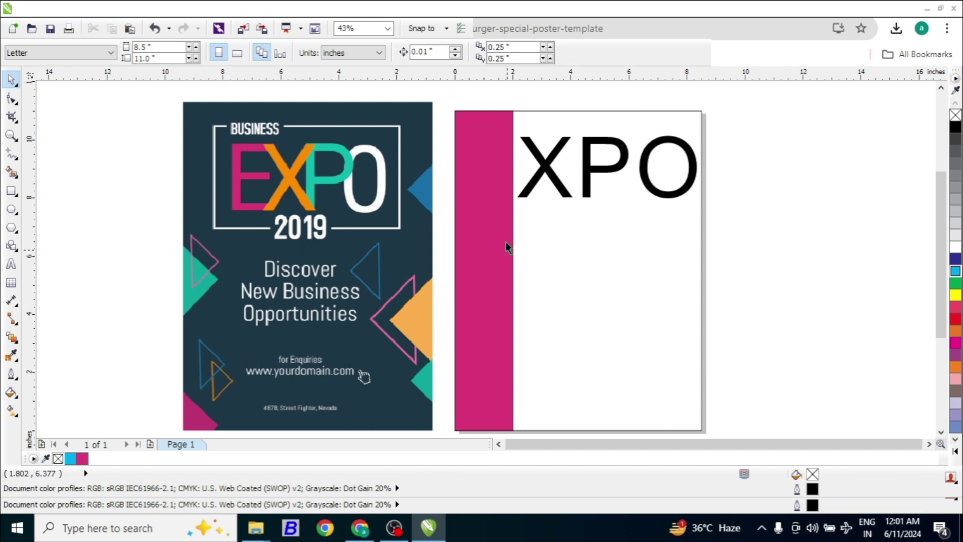
Bring the EXPO text to the front and set its font to Bahnschrift SemiBold Condensed.
{"action": "left_click", "coordinate": [507, 246]}
{"action": "left_click", "coordinate": [551, 173]}
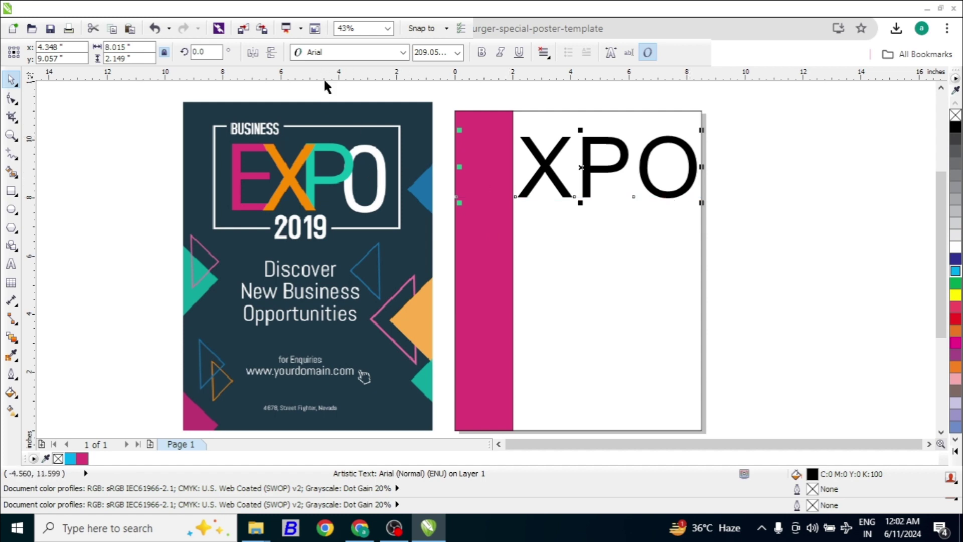
{"action": "key", "text": "shift+Page_Up"}
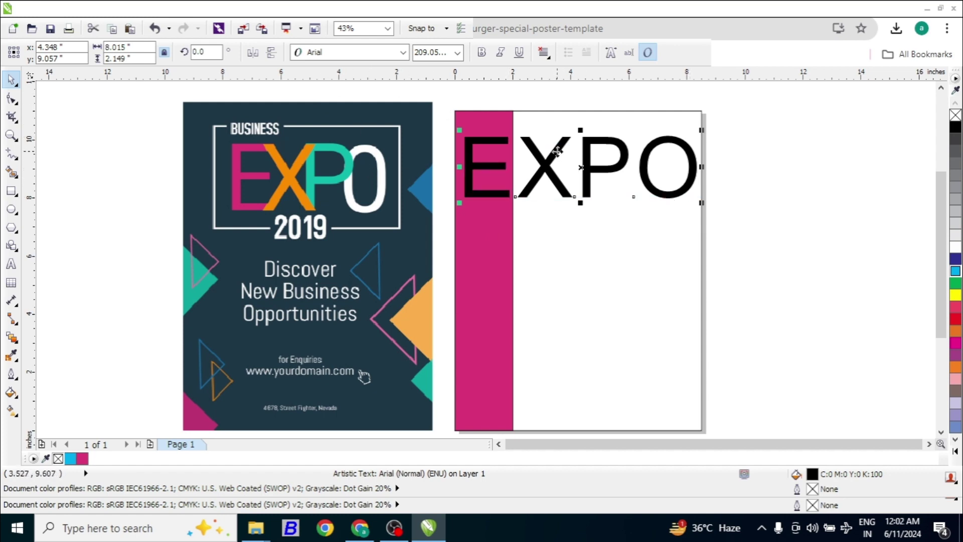
{"action": "left_click", "coordinate": [403, 52]}
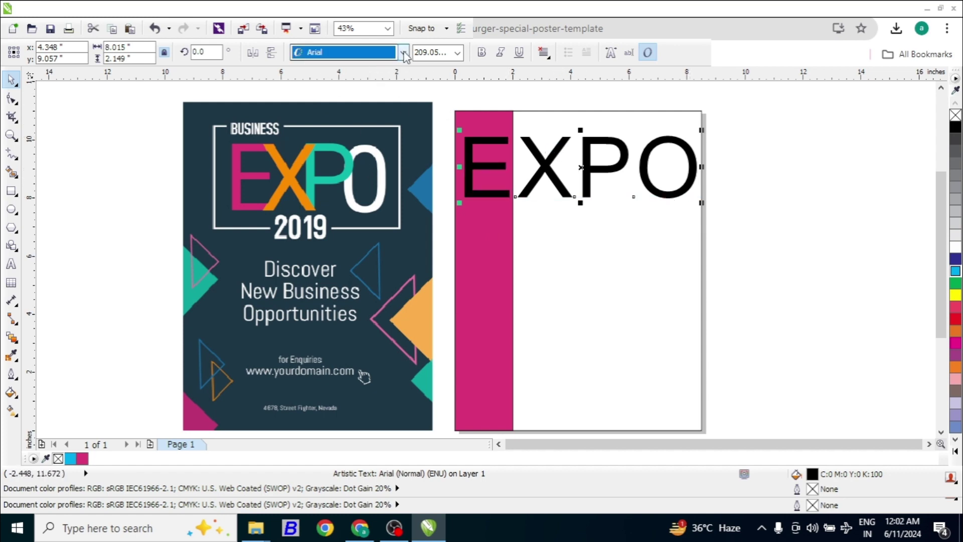
{"action": "key", "text": "Down"}
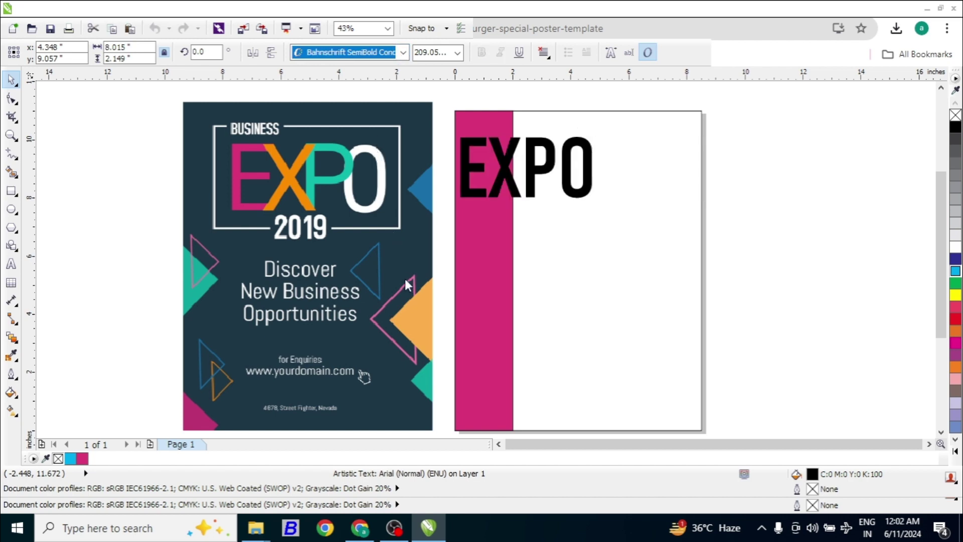
{"action": "key", "text": "Return"}
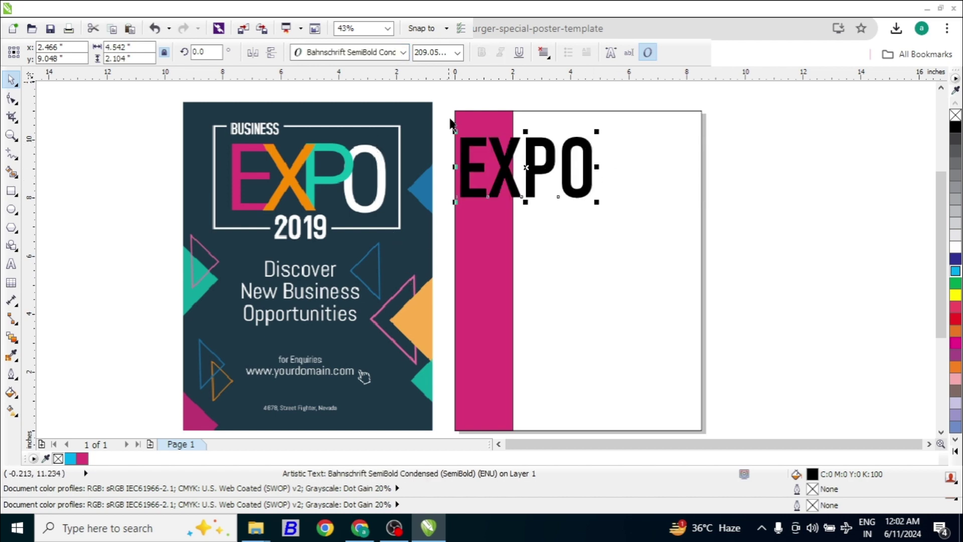
Enlarge the EXPO text proportionally to about 7.9 in wide and move it slightly lower on the page.
{"action": "left_click_drag", "start_coordinate": [600, 203], "coordinate": [695, 304]}
{"action": "left_click", "coordinate": [779, 179]}
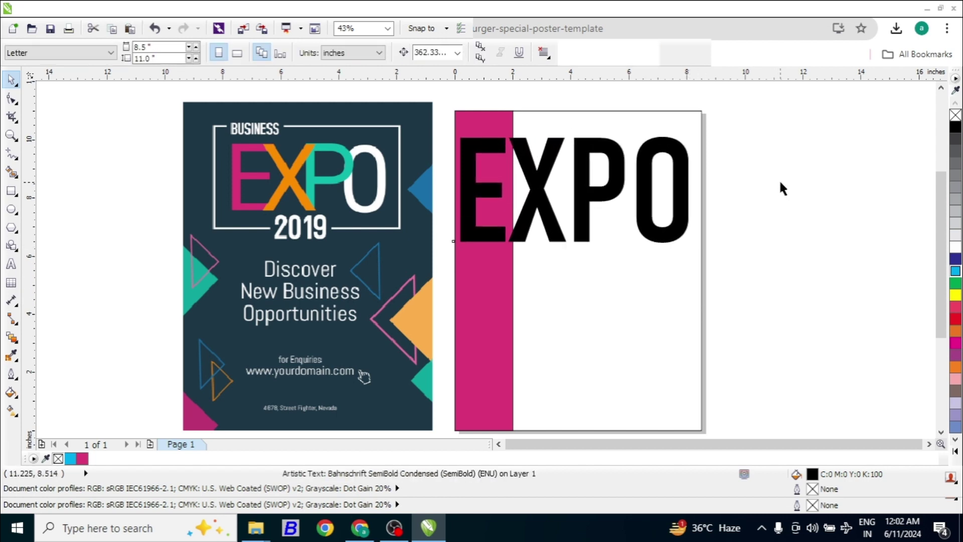
{"action": "left_click_drag", "start_coordinate": [581, 146], "coordinate": [585, 182]}
{"action": "left_click", "coordinate": [588, 149]}
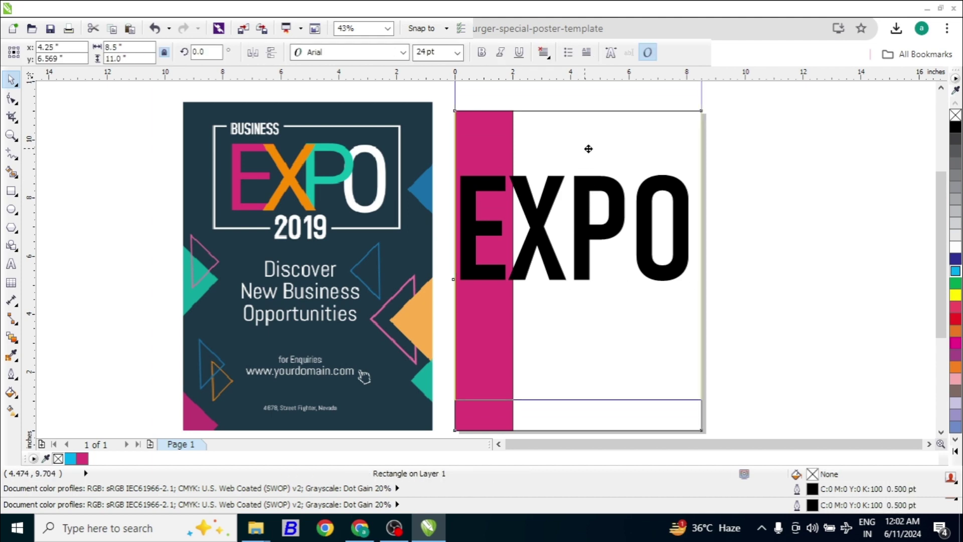
{"action": "left_click_drag", "start_coordinate": [588, 149], "coordinate": [588, 149]}
{"action": "key", "text": "ctrl+z"}
{"action": "left_click", "coordinate": [759, 162]}
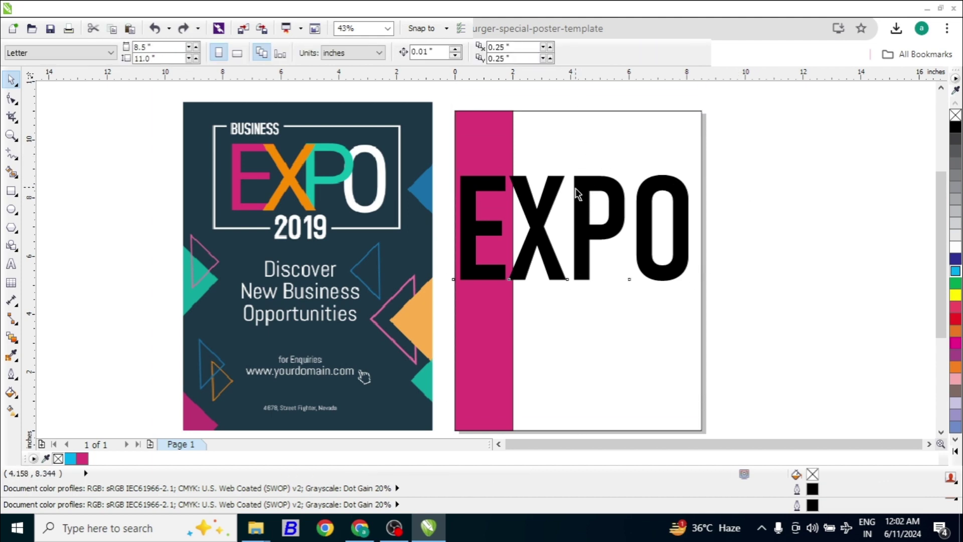
Duplicate the EXPO text slightly higher on the page and replace the copy's wording with BUSINESS.
{"action": "left_click_drag", "start_coordinate": [575, 188], "coordinate": [577, 161]}
{"action": "right_click", "coordinate": [576, 161]}
{"action": "double_click", "coordinate": [566, 160]}
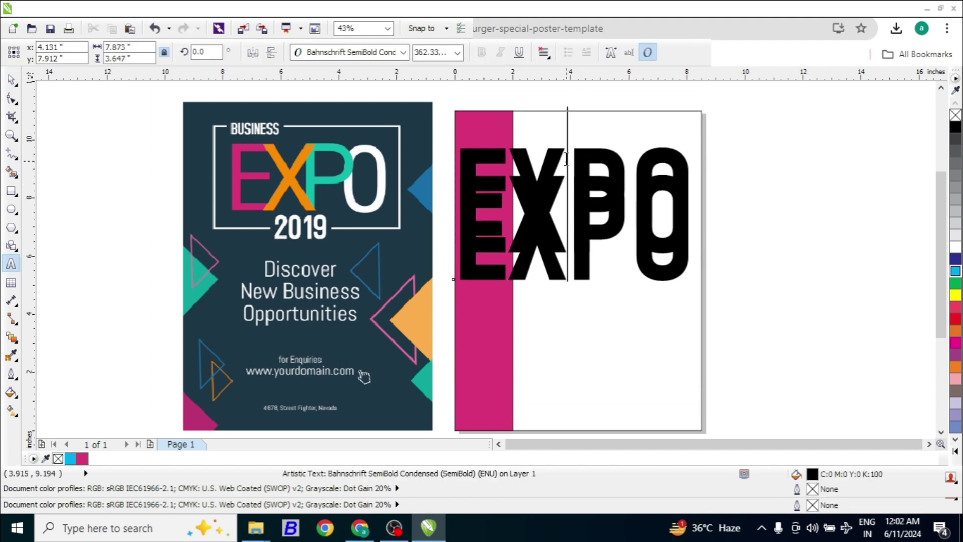
{"action": "key", "text": "ctrl+a"}
{"action": "type", "text": "B"}
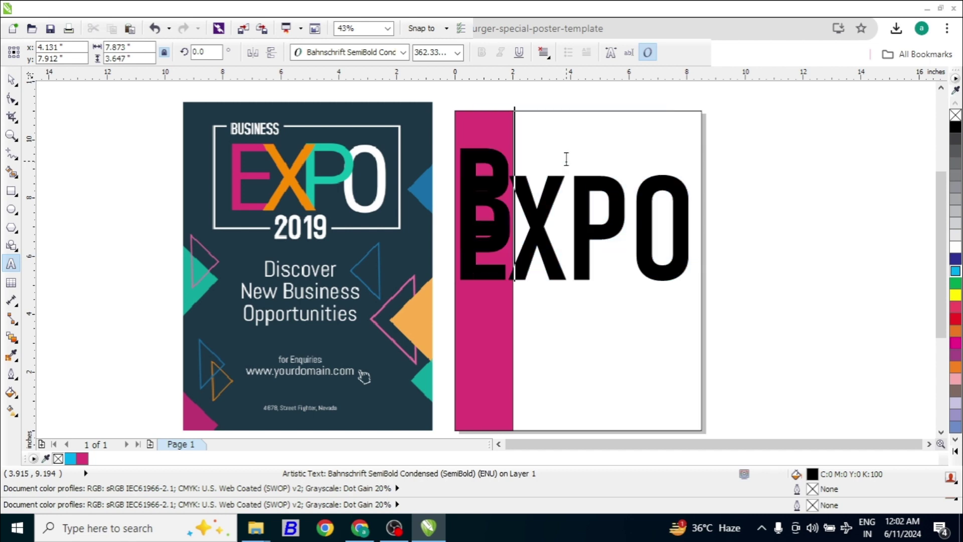
{"action": "type", "text": "USINESS"}
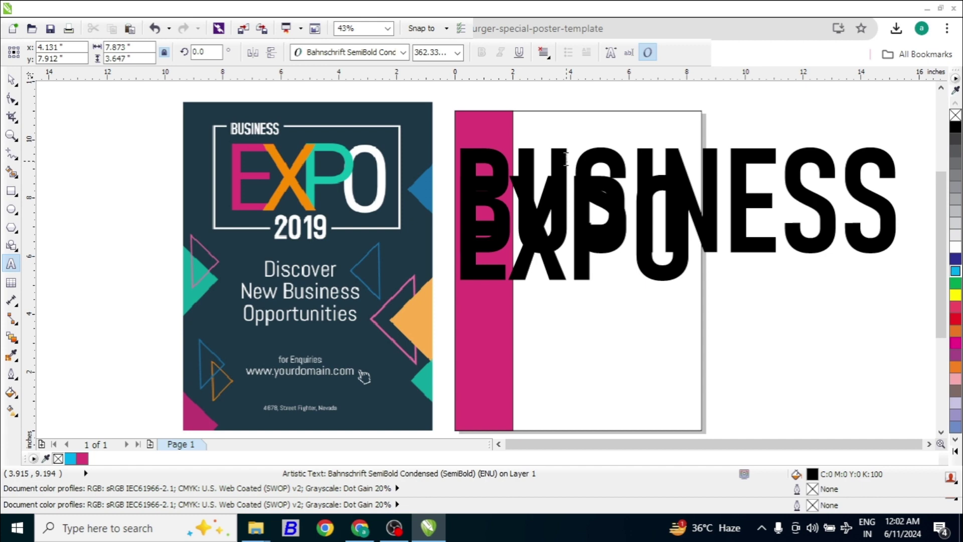
{"action": "key", "text": "ctrl+space"}
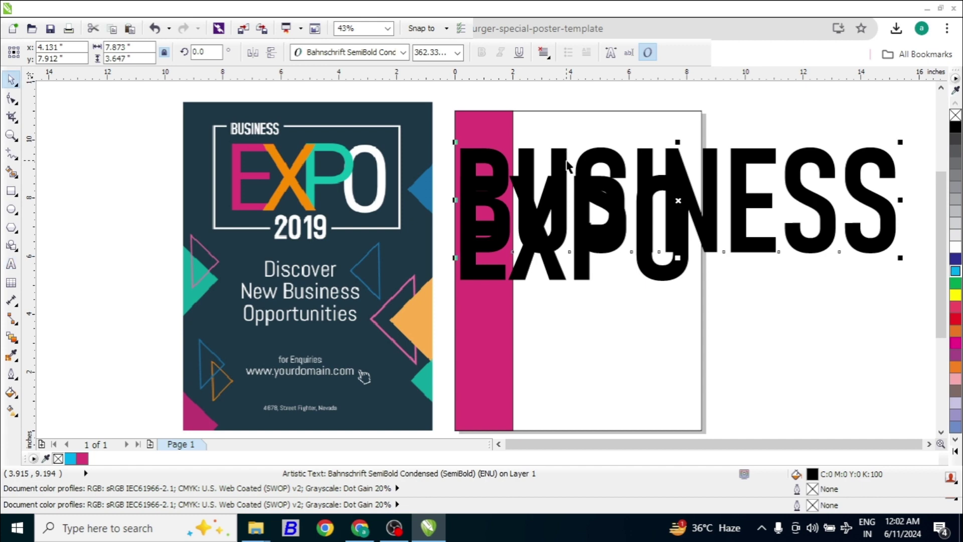
Shrink the BUSINESS text proportionally to about 2.44 in wide and place it just above the start of EXPO.
{"action": "left_click_drag", "start_coordinate": [901, 257], "coordinate": [822, 211]}
{"action": "left_click_drag", "start_coordinate": [712, 212], "coordinate": [499, 164]}
{"action": "left_click", "coordinate": [820, 238]}
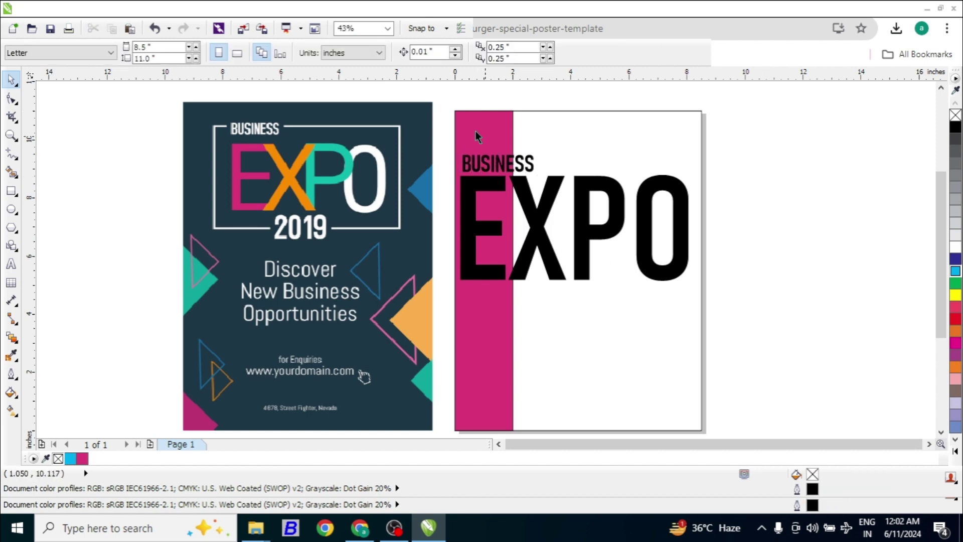
{"action": "left_click", "coordinate": [496, 129]}
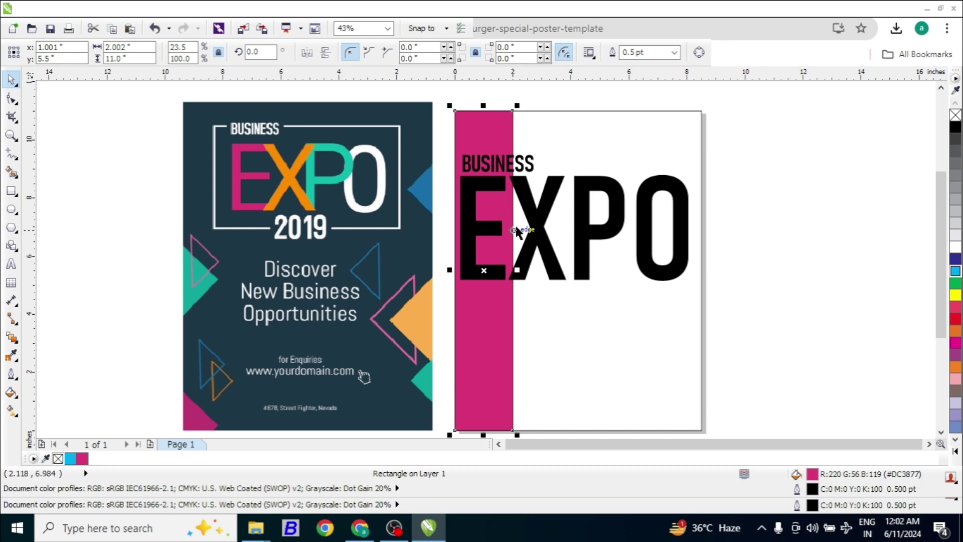
{"action": "left_click_drag", "start_coordinate": [512, 270], "coordinate": [570, 270]}
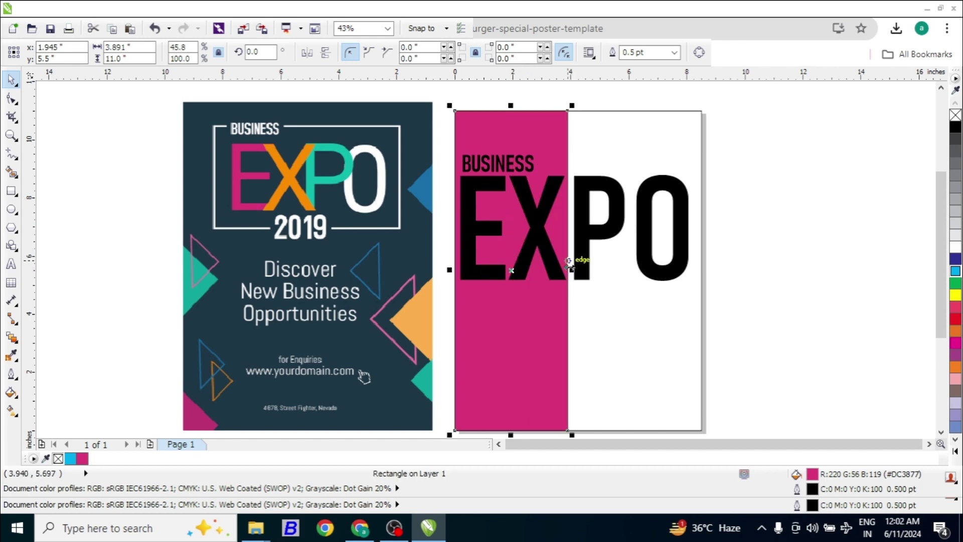
{"action": "left_click", "coordinate": [750, 212]}
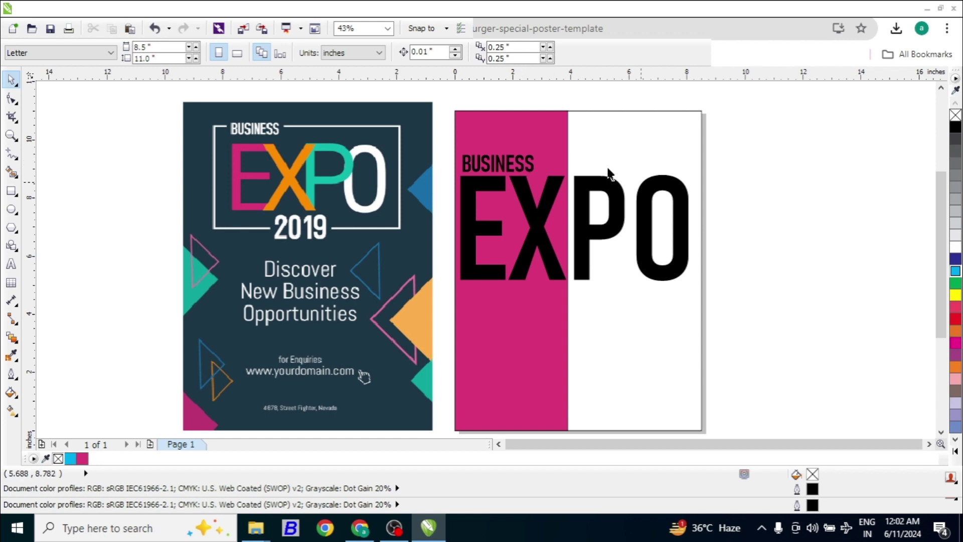
{"action": "key", "text": "ctrl+z"}
{"action": "left_click", "coordinate": [780, 180]}
Shrink the BUSINESS text to about 2 in wide and center it horizontally on the magenta strip.
{"action": "scroll", "coordinate": [488, 146], "scroll_direction": "up", "scroll_amount": 3}
{"action": "left_click", "coordinate": [505, 176]}
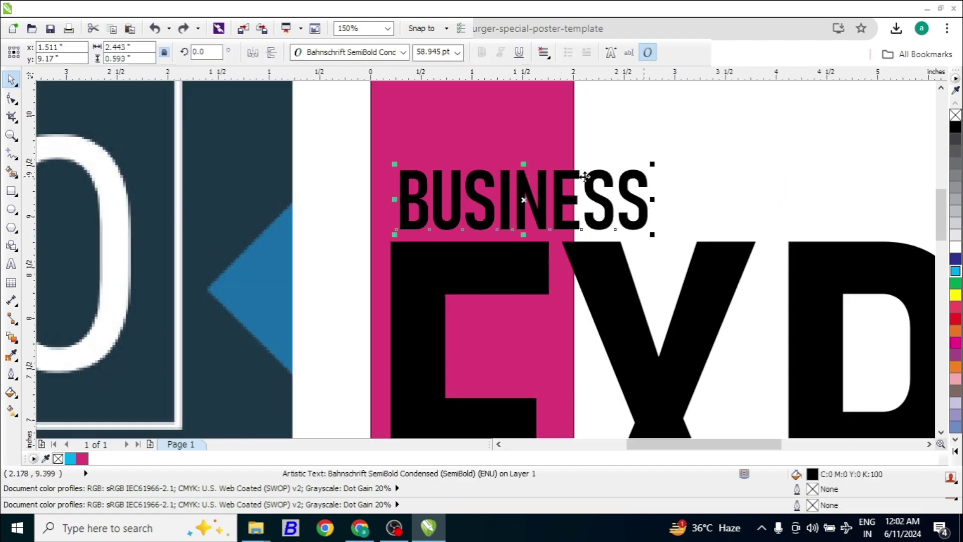
{"action": "left_click_drag", "start_coordinate": [656, 170], "coordinate": [627, 172]}
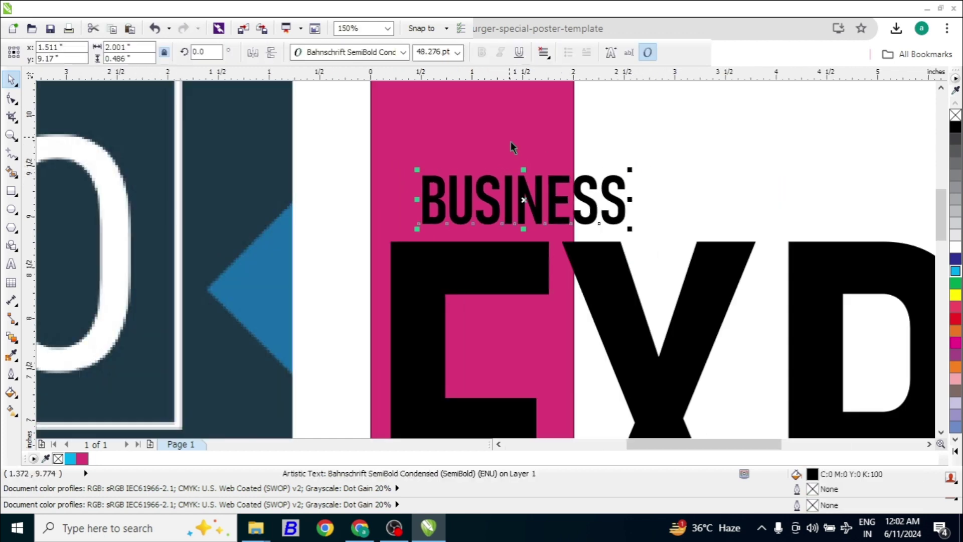
{"action": "left_click", "coordinate": [509, 137], "text": "shift"}
{"action": "key", "text": "c"}
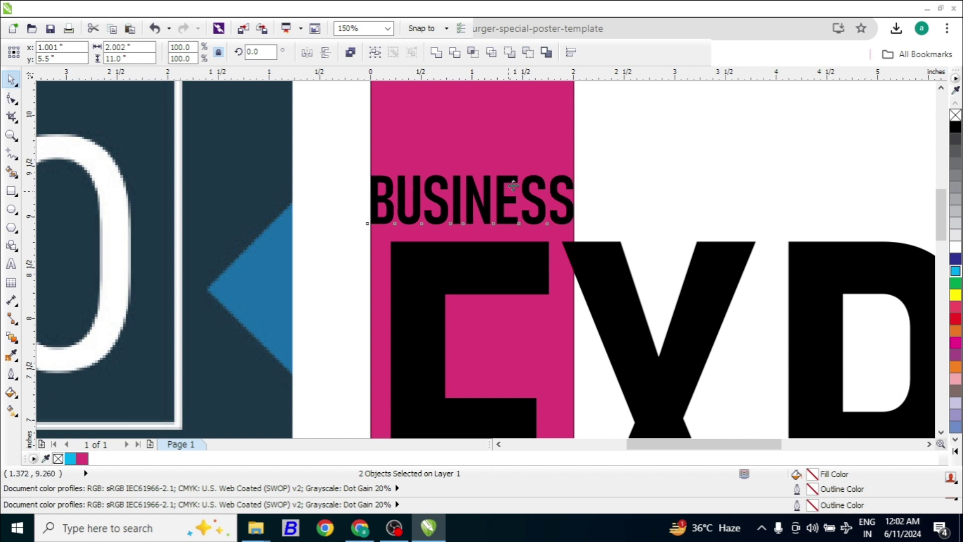
{"action": "left_click", "coordinate": [354, 140]}
Reduce the BUSINESS text proportionally to about 1.53 in wide so it fits directly above the letter E.
{"action": "left_click", "coordinate": [386, 183]}
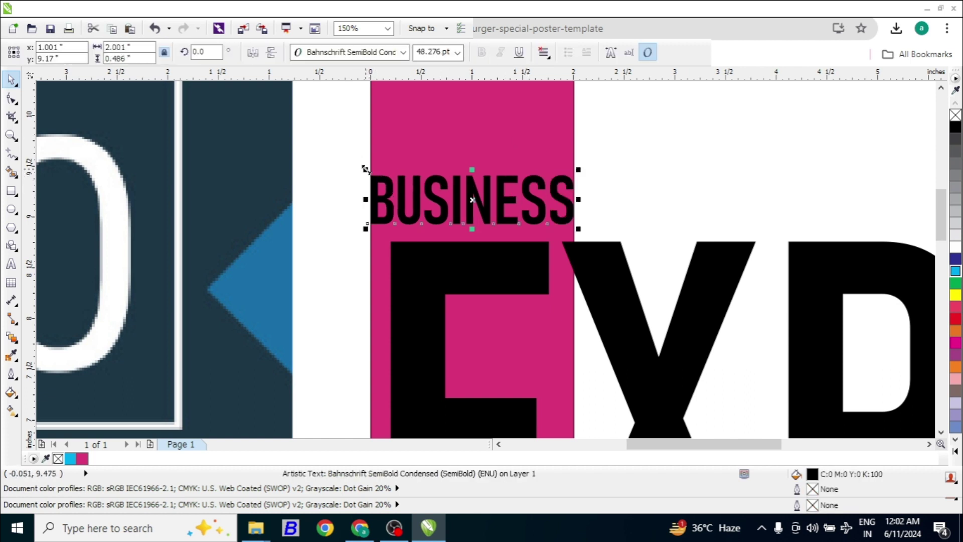
{"action": "left_click_drag", "start_coordinate": [366, 170], "coordinate": [433, 217]}
{"action": "scroll", "coordinate": [545, 221], "scroll_direction": "up", "scroll_amount": 4}
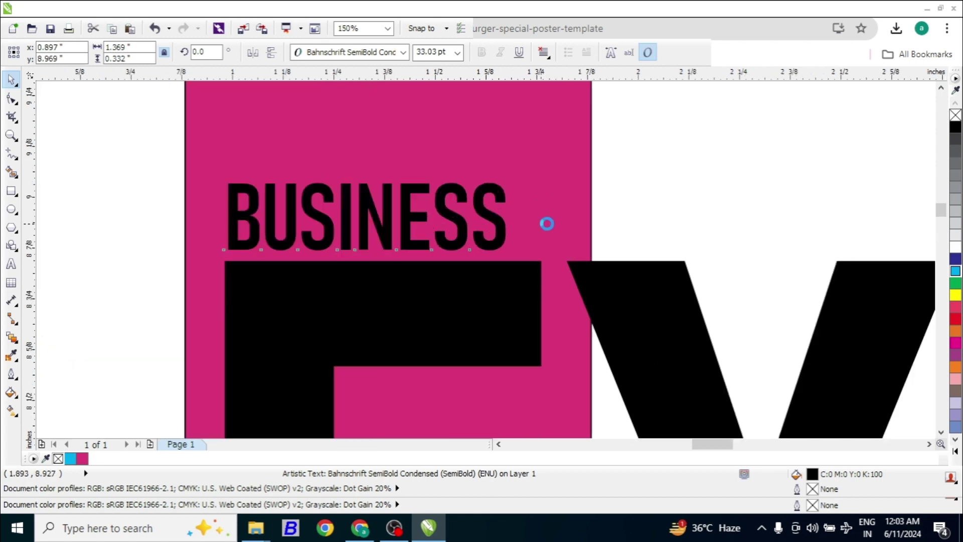
{"action": "left_click_drag", "start_coordinate": [473, 134], "coordinate": [541, 98]}
{"action": "scroll", "coordinate": [541, 98], "scroll_direction": "down", "scroll_amount": 5}
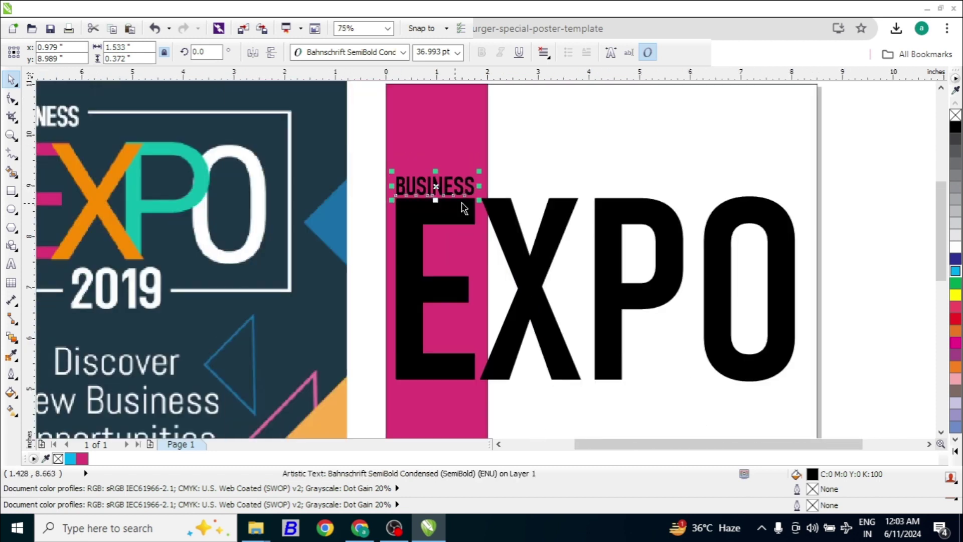
{"action": "left_click", "coordinate": [676, 223]}
Duplicate the EXPO text directly below the original and replace the copy's wording with 2024.
{"action": "scroll", "coordinate": [370, 175], "scroll_direction": "down", "scroll_amount": 1}
{"action": "left_click_drag", "start_coordinate": [196, 129], "coordinate": [646, 329]}
{"action": "key", "text": "F2"}
{"action": "left_click_drag", "start_coordinate": [183, 108], "coordinate": [774, 359]}
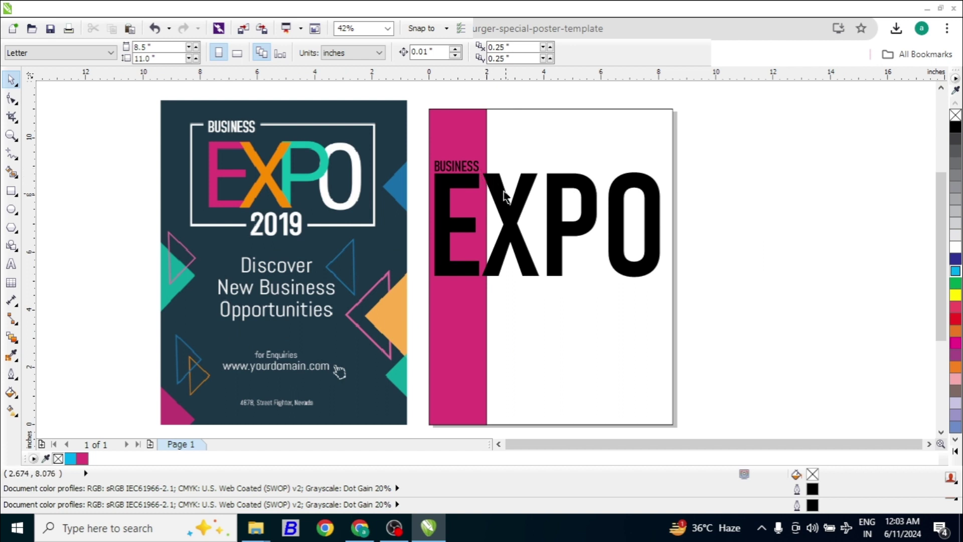
{"action": "left_click_drag", "start_coordinate": [505, 196], "coordinate": [506, 298]}
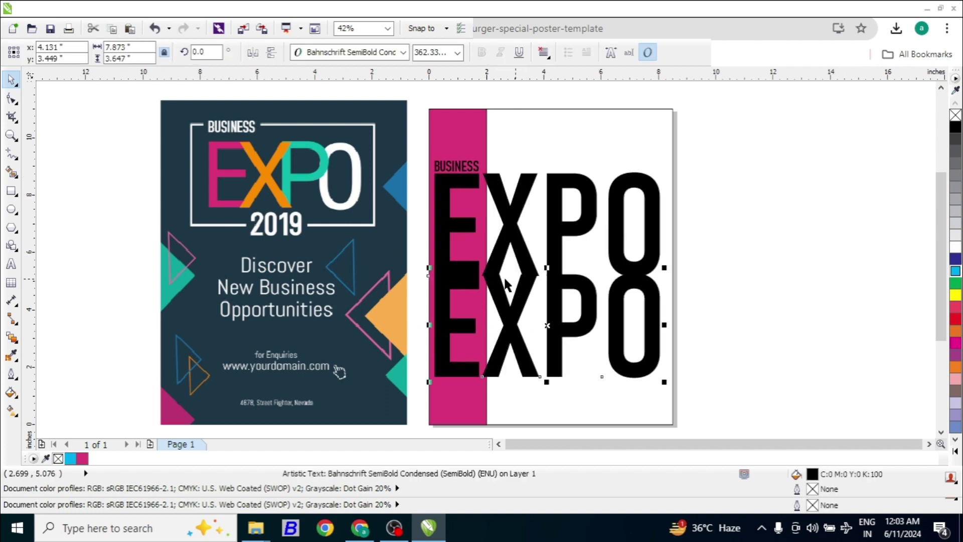
{"action": "key", "text": "F8"}
{"action": "key", "text": "ctrl+a"}
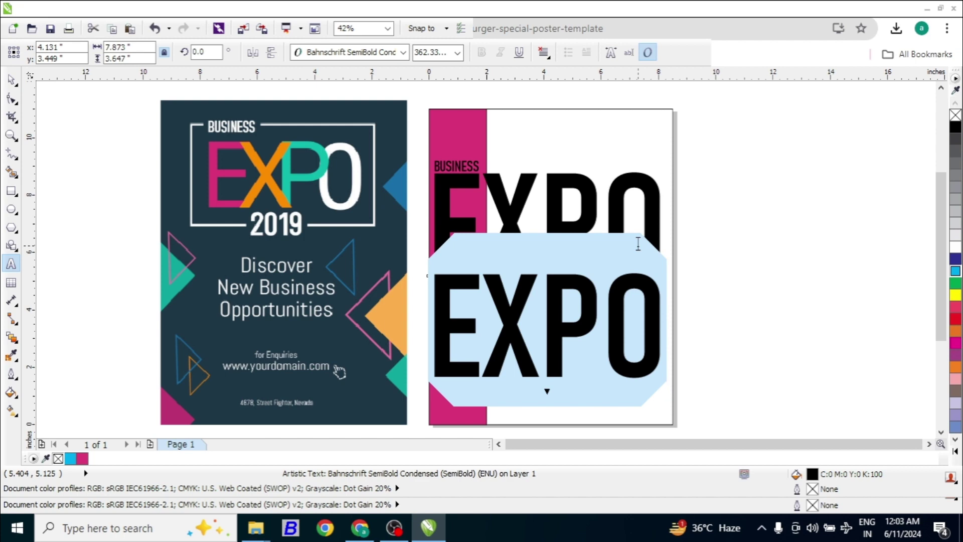
{"action": "type", "text": "2024"}
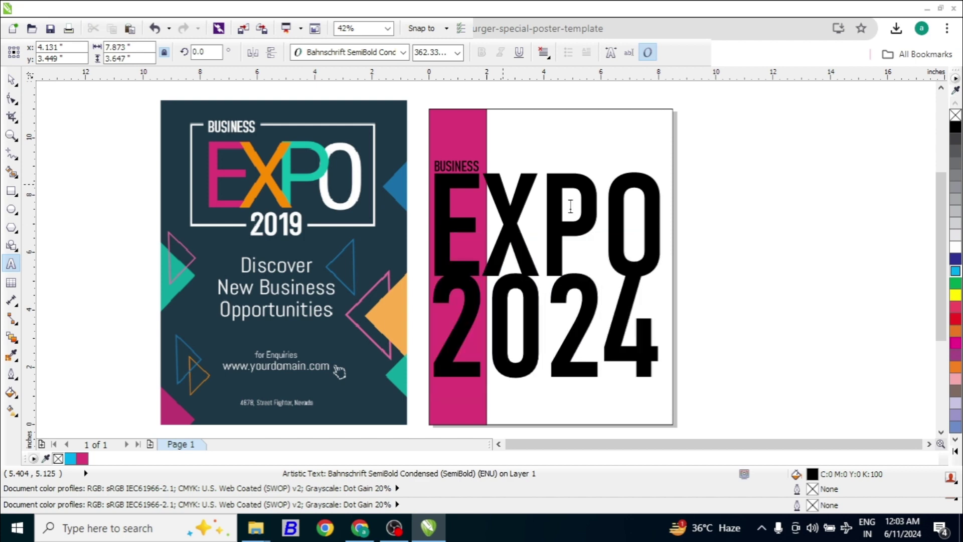
{"action": "key", "text": "ctrl+space"}
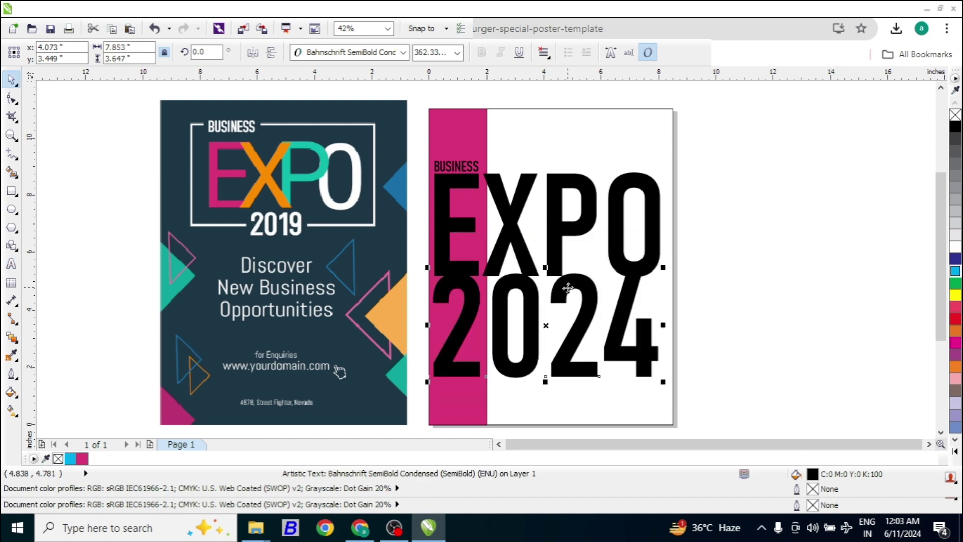
Shrink the 2024 text to about 1.74 in wide and place it on the magenta strip right under the letter E.
{"action": "left_click_drag", "start_coordinate": [663, 382], "coordinate": [652, 344]}
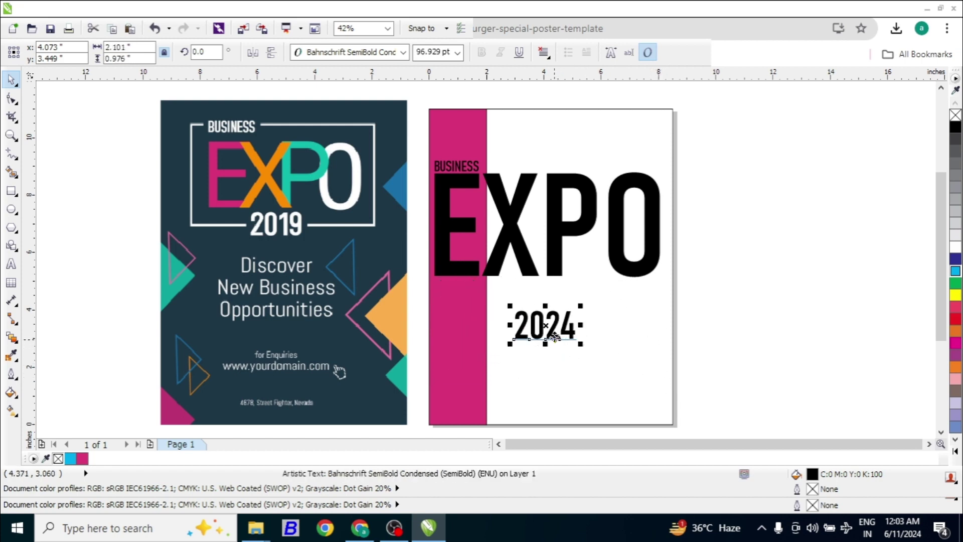
{"action": "left_click_drag", "start_coordinate": [554, 337], "coordinate": [473, 306]}
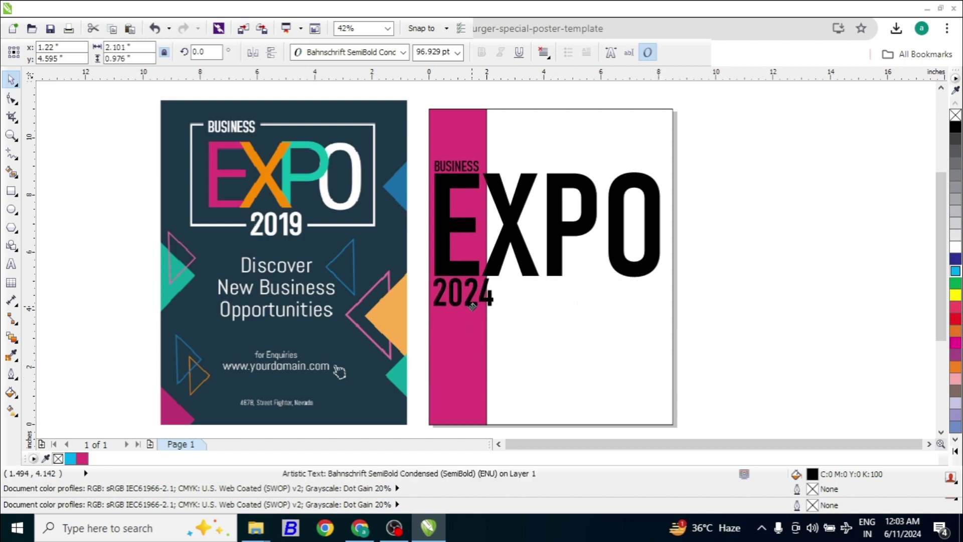
{"action": "scroll", "coordinate": [473, 306], "scroll_direction": "up", "scroll_amount": 4}
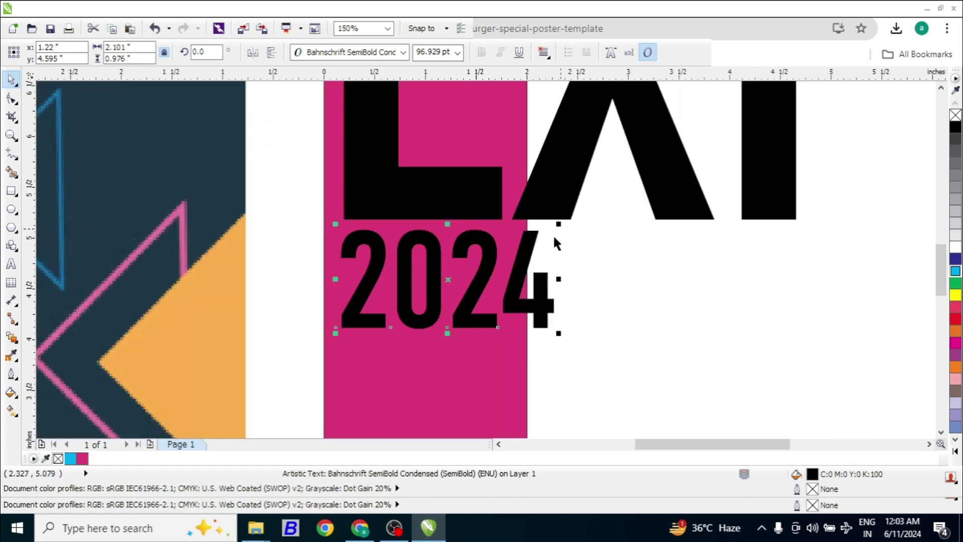
{"action": "left_click_drag", "start_coordinate": [560, 225], "coordinate": [496, 238]}
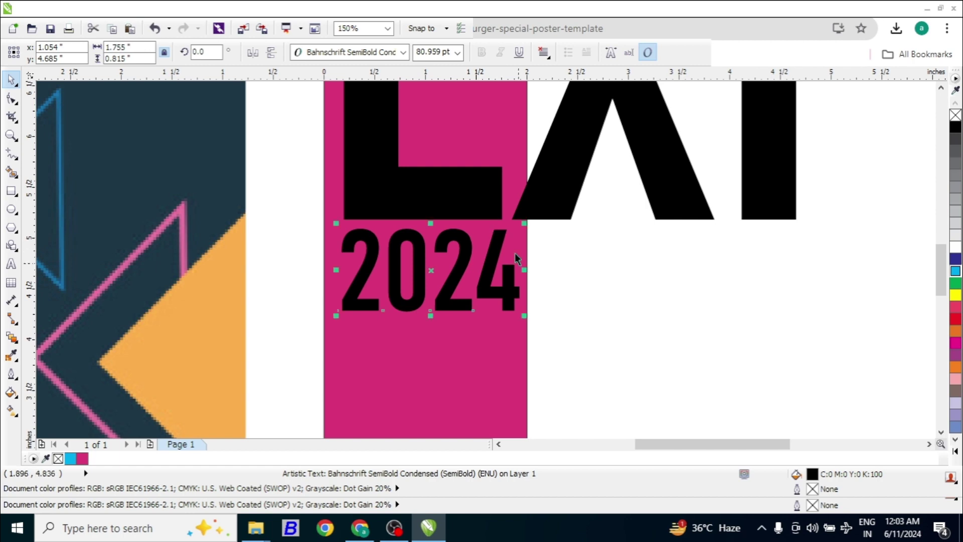
{"action": "left_click_drag", "start_coordinate": [523, 314], "coordinate": [530, 314]}
{"action": "scroll", "coordinate": [456, 301], "scroll_direction": "down", "scroll_amount": 5}
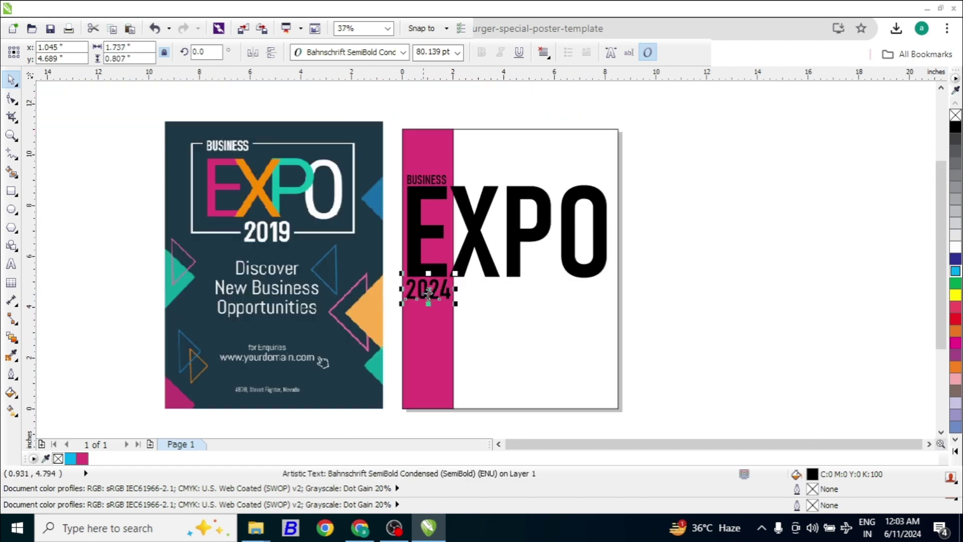
{"action": "left_click", "coordinate": [420, 271], "text": "shift"}
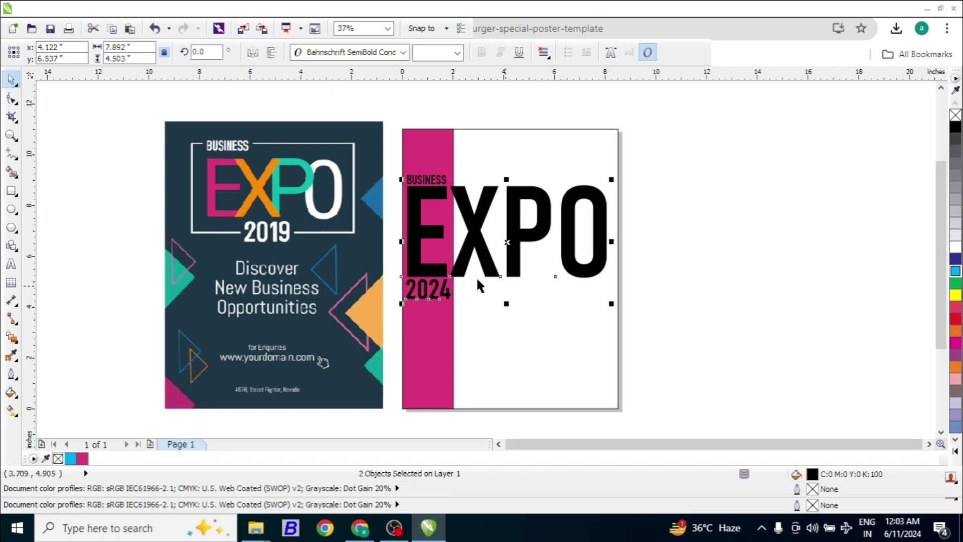
{"action": "left_click", "coordinate": [663, 246]}
Duplicate the 2024 text onto the white area below EXPO and replace the copy's wording with DISCOVER.
{"action": "scroll", "coordinate": [418, 202], "scroll_direction": "down", "scroll_amount": 1}
{"action": "key", "text": "F2"}
{"action": "left_click_drag", "start_coordinate": [268, 140], "coordinate": [614, 358]}
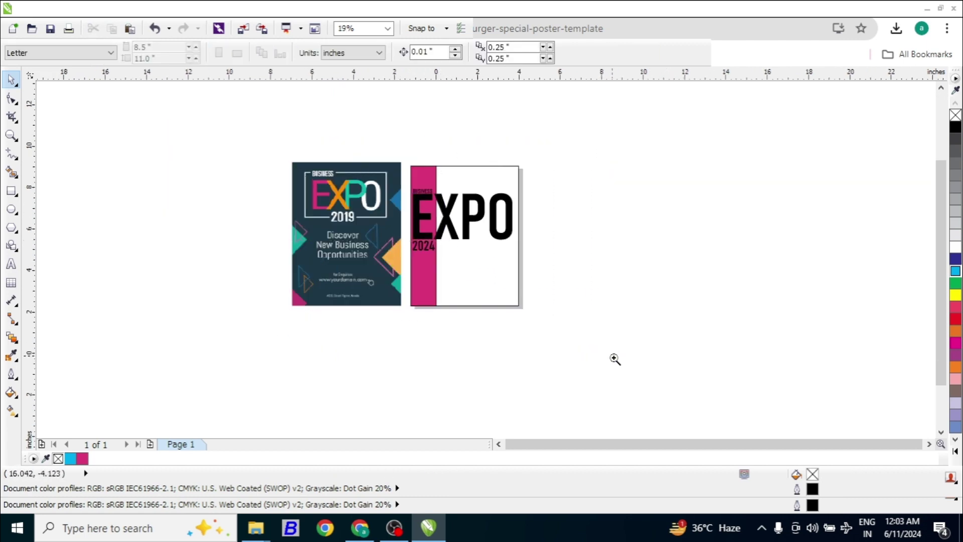
{"action": "scroll", "coordinate": [615, 359], "scroll_direction": "up", "scroll_amount": 2}
{"action": "key", "text": "F2"}
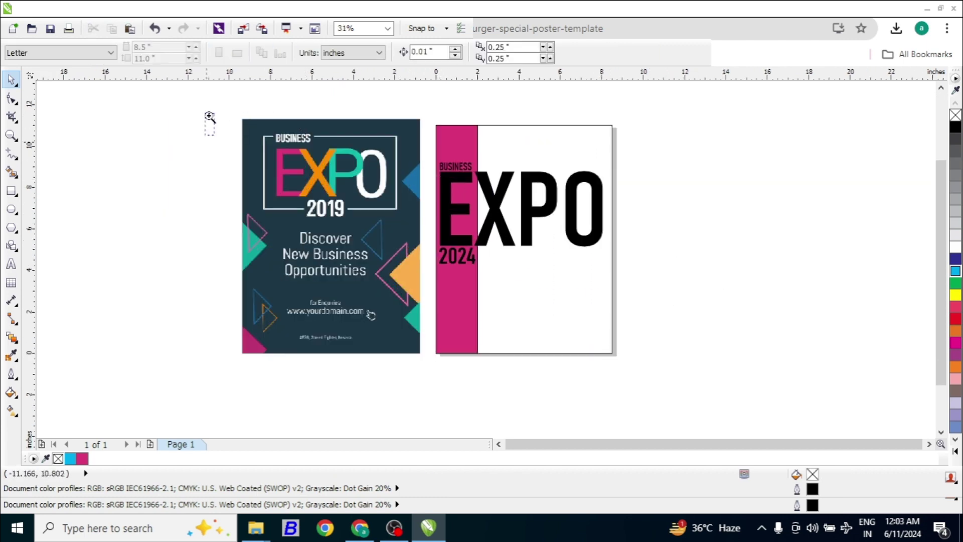
{"action": "left_click_drag", "start_coordinate": [213, 112], "coordinate": [749, 377]}
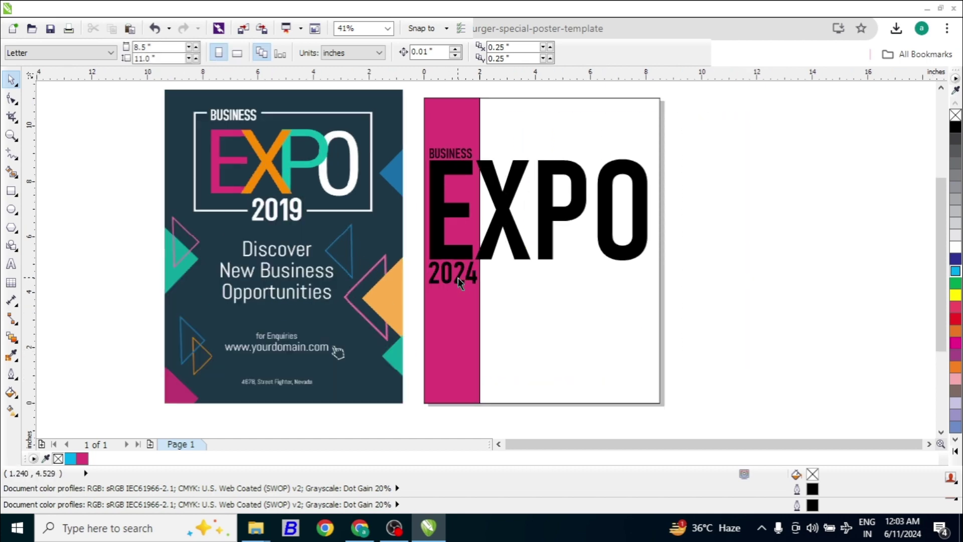
{"action": "left_click_drag", "start_coordinate": [458, 279], "coordinate": [549, 304]}
{"action": "right_click", "coordinate": [549, 304]}
{"action": "key", "text": "F8"}
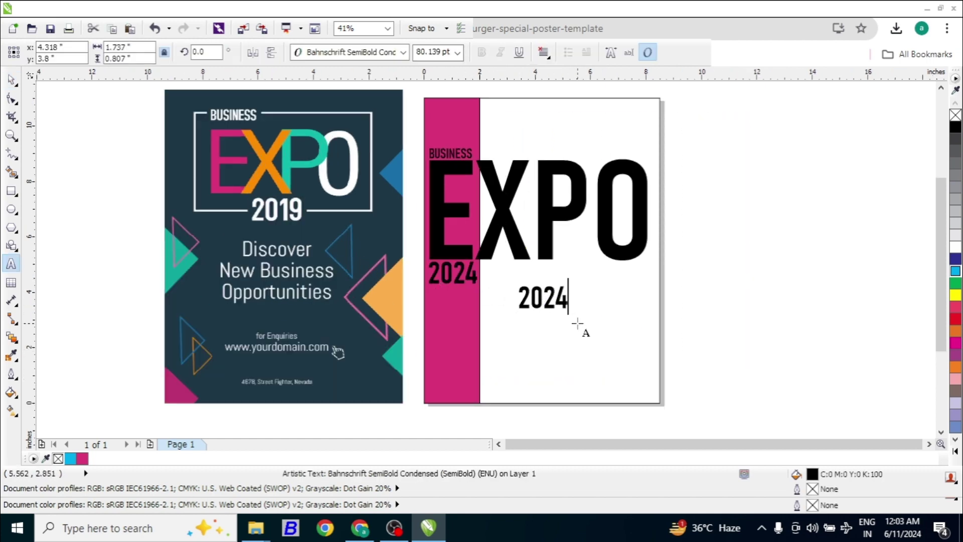
{"action": "key", "text": "ctrl+a"}
{"action": "type", "text": "DIS"}
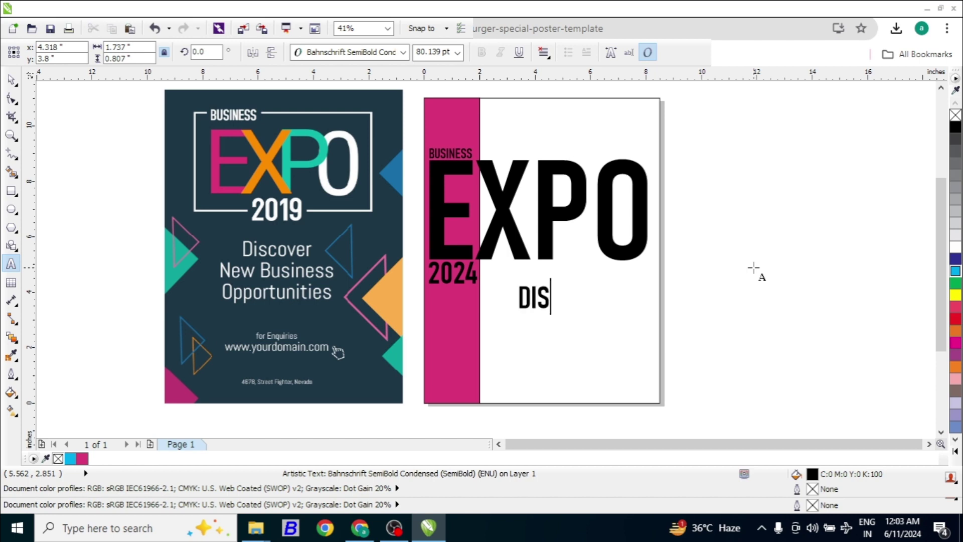
{"action": "type", "text": "CU"}
{"action": "key", "text": "BackSpace"}
{"action": "type", "text": "OVER "}
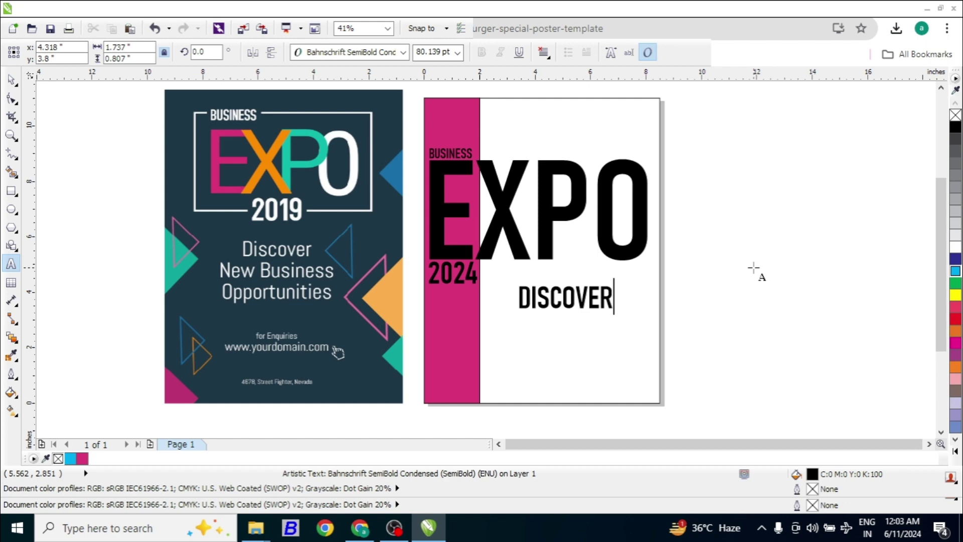
{"action": "type", "text": "NE"}
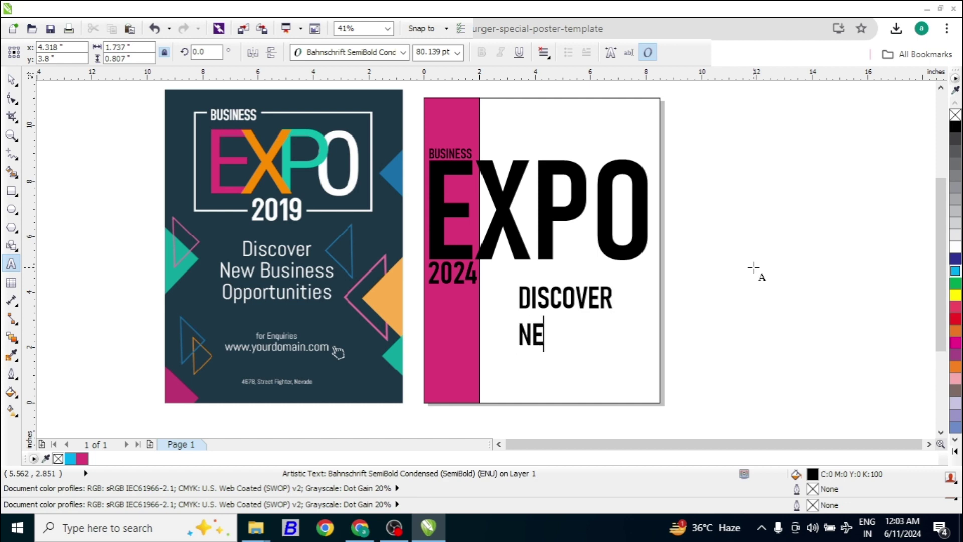
{"action": "type", "text": "W BUSINESS "}
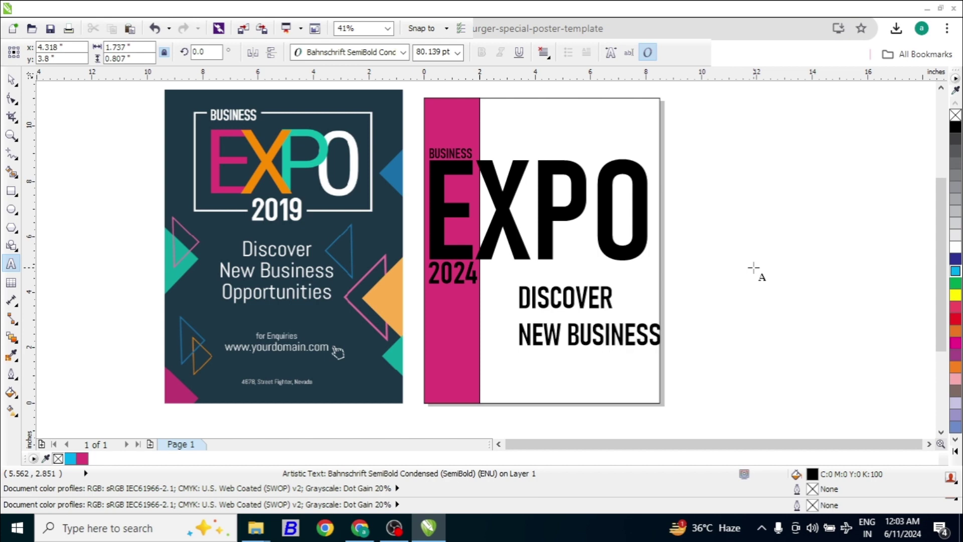
{"action": "type", "text": "OP"}
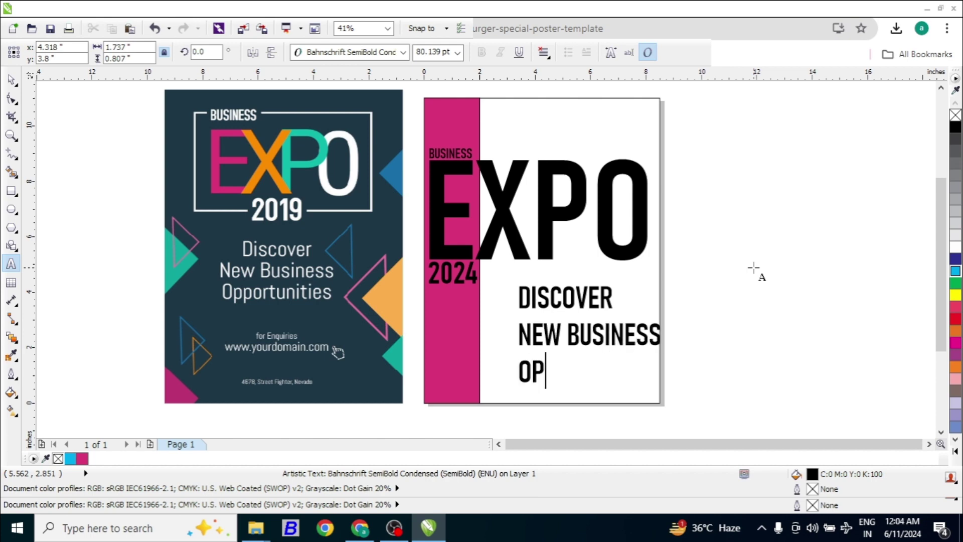
{"action": "type", "text": "PORT"}
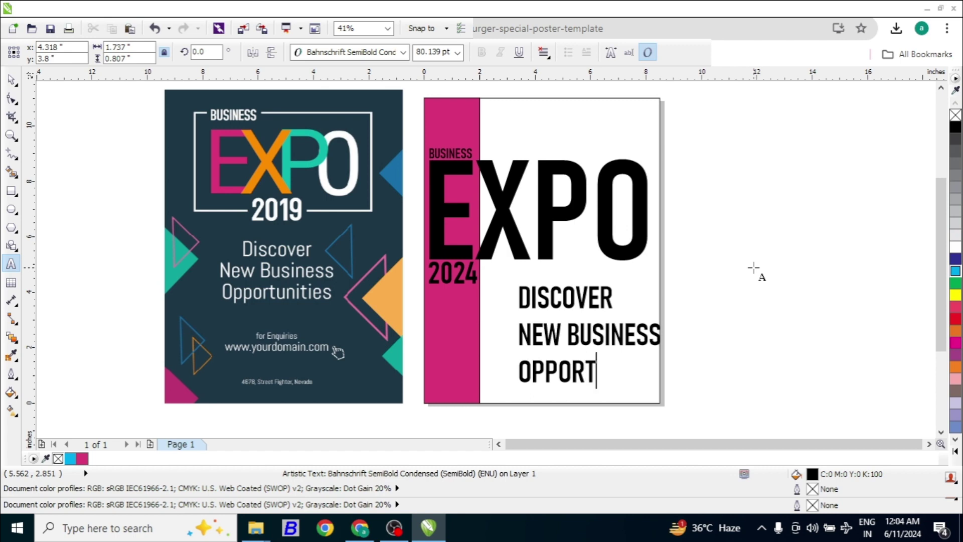
{"action": "type", "text": "UNITES"}
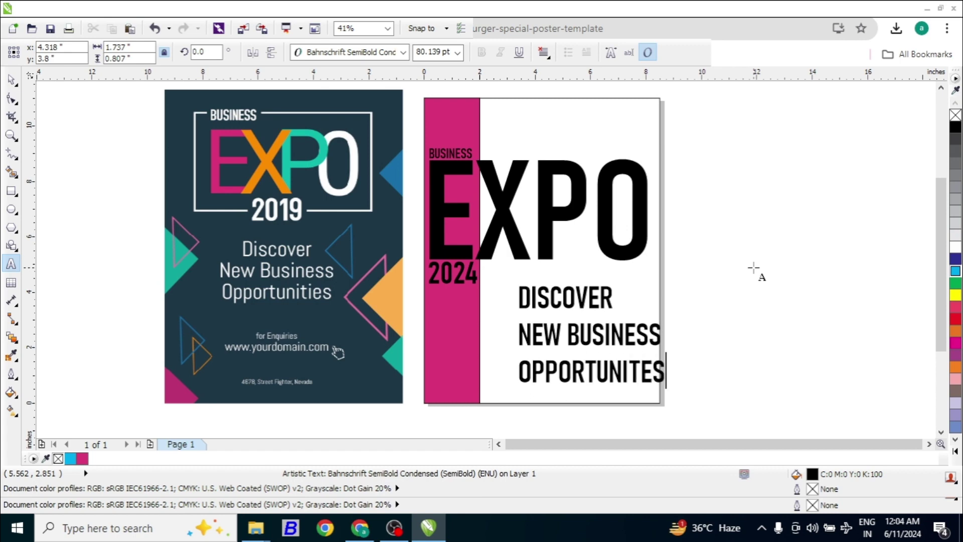
Add NEW BUSINESS and OPPORTUNITES as second and third lines below DISCOVER in the same text object.
{"action": "key", "text": "ctrl+space"}
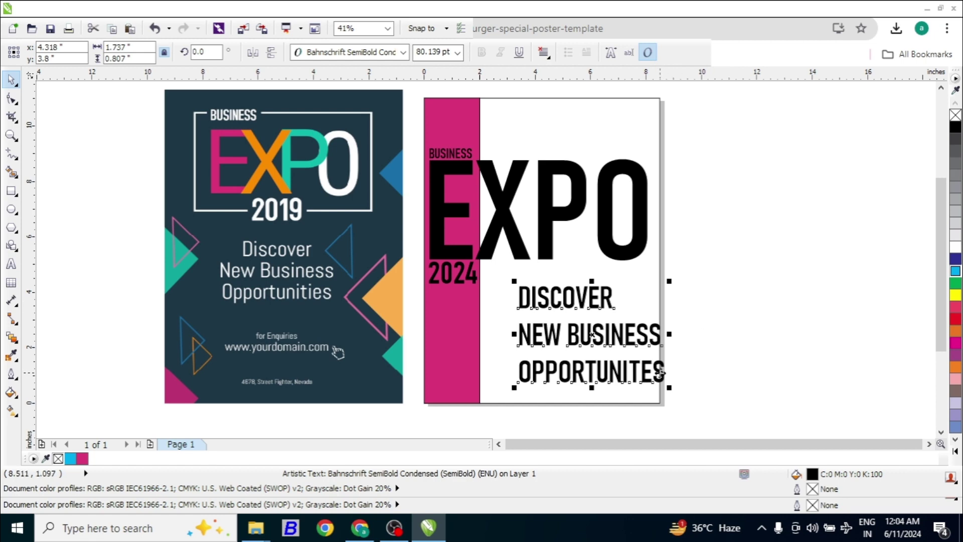
Place the three-line text beside the magenta strip below EXPO and shrink it proportionally to about 3.39 in wide.
{"action": "left_click_drag", "start_coordinate": [621, 342], "coordinate": [582, 317]}
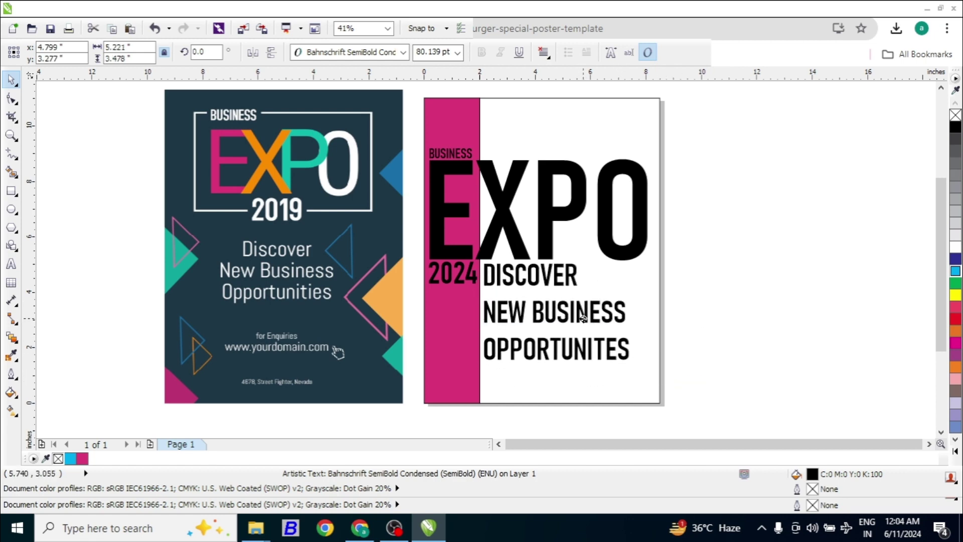
{"action": "left_click", "coordinate": [790, 301]}
{"action": "scroll", "coordinate": [544, 266], "scroll_direction": "down", "scroll_amount": 1}
{"action": "key", "text": "F2"}
{"action": "left_click_drag", "start_coordinate": [325, 152], "coordinate": [586, 339]}
{"action": "left_click_drag", "start_coordinate": [534, 319], "coordinate": [698, 362]}
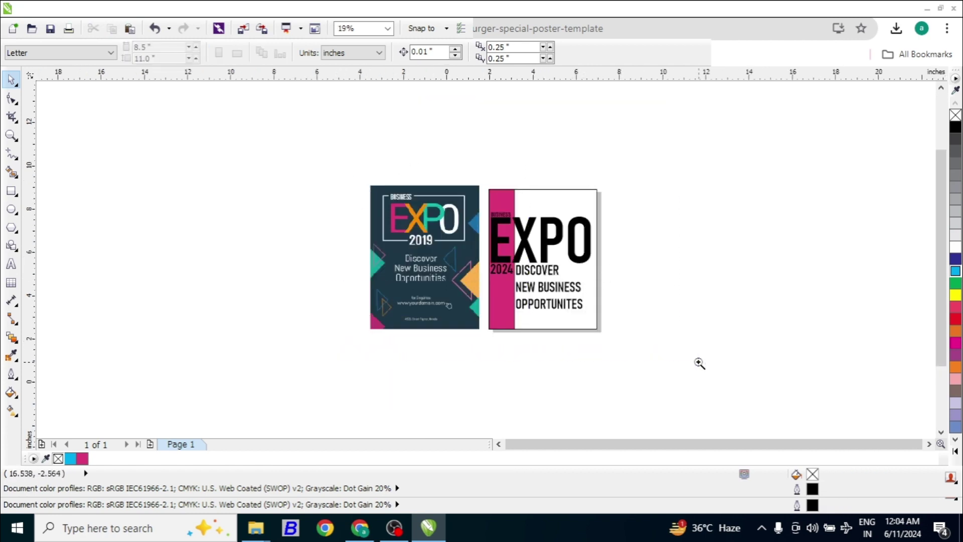
{"action": "key", "text": "F2"}
{"action": "left_click_drag", "start_coordinate": [160, 97], "coordinate": [746, 414]}
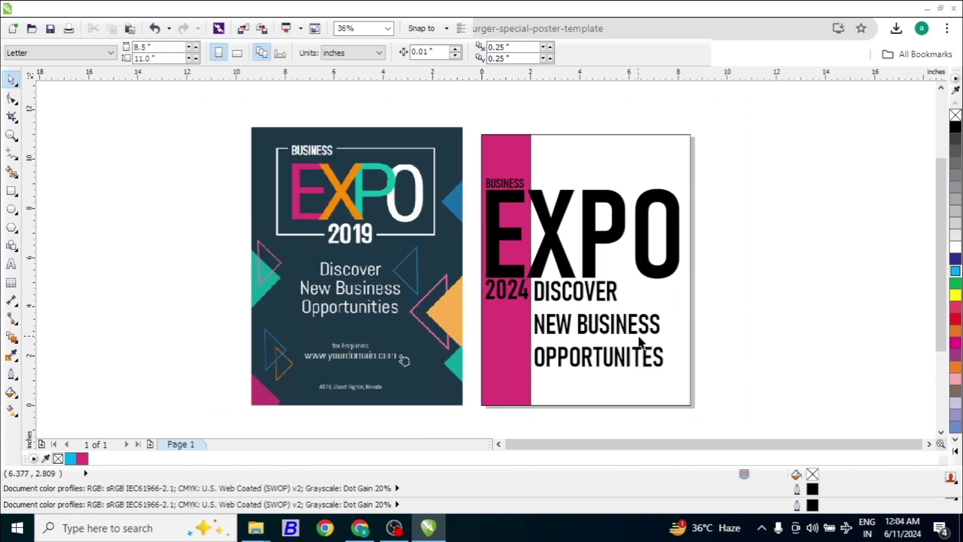
{"action": "left_click", "coordinate": [631, 334]}
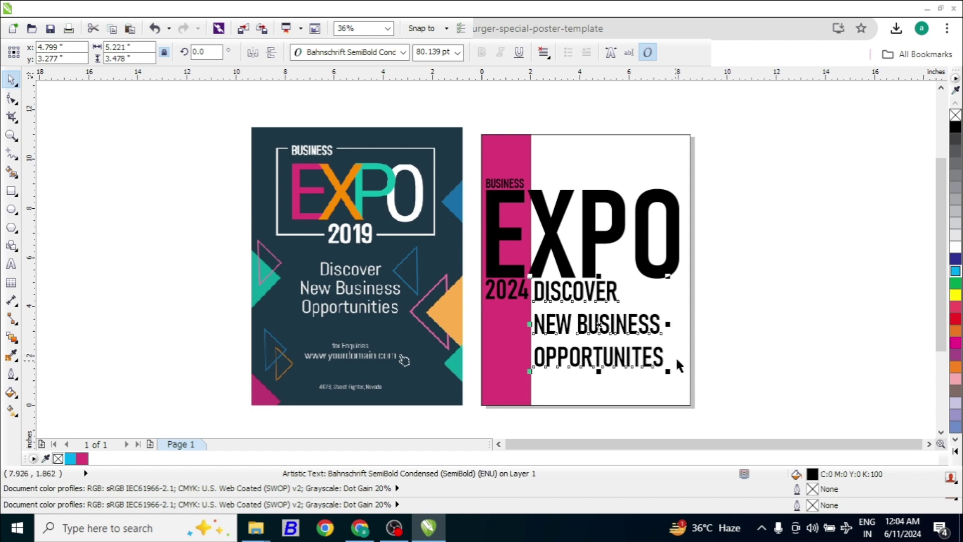
{"action": "left_click_drag", "start_coordinate": [668, 371], "coordinate": [596, 336]}
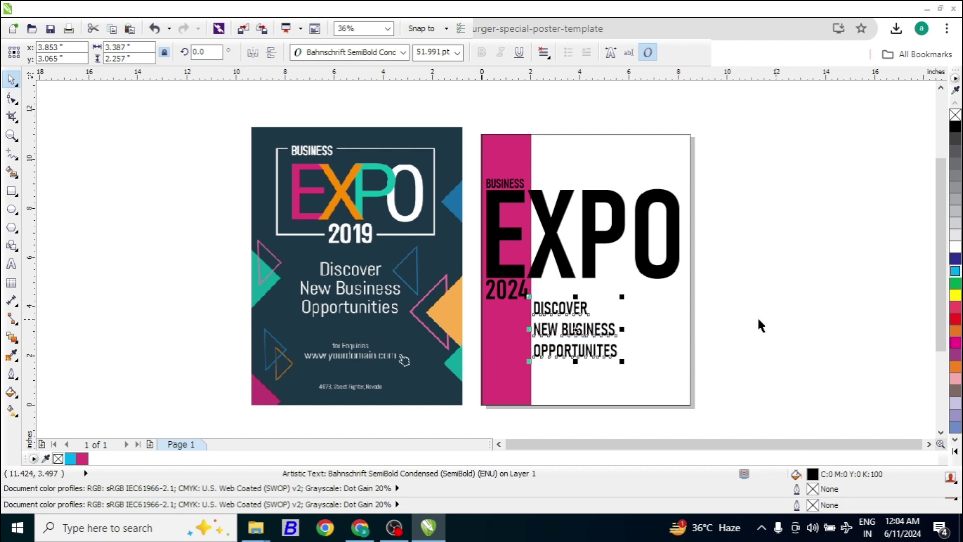
{"action": "left_click", "coordinate": [805, 325]}
Shorten the page-sized rectangle from both ends to about 3.6 in high so it spans exactly the EXPO letters' height.
{"action": "left_click", "coordinate": [647, 316]}
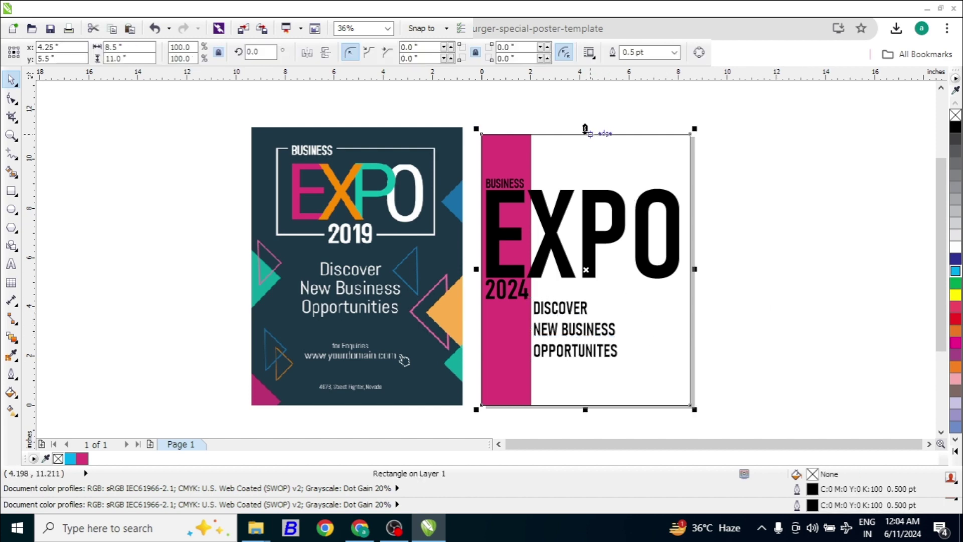
{"action": "left_click_drag", "start_coordinate": [585, 129], "coordinate": [598, 184]}
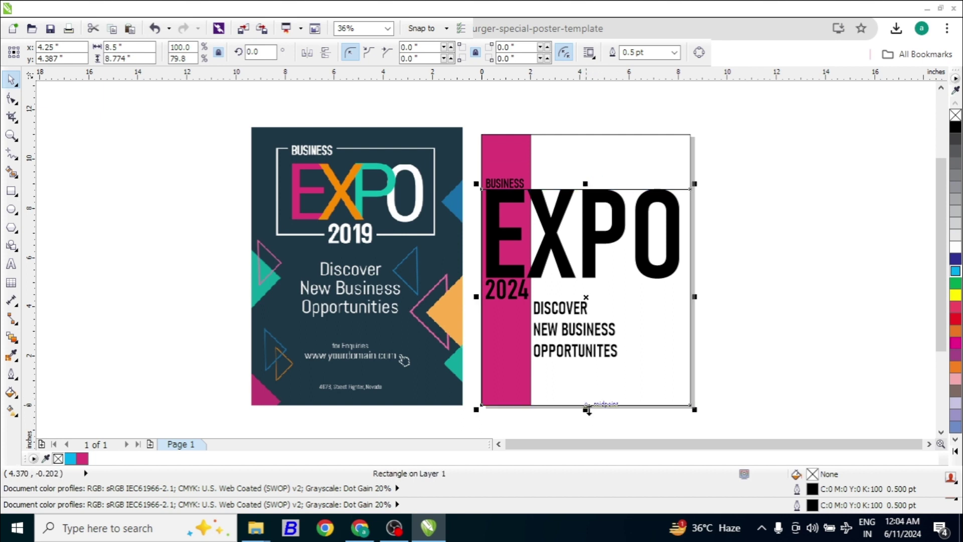
{"action": "left_click_drag", "start_coordinate": [585, 409], "coordinate": [618, 282]}
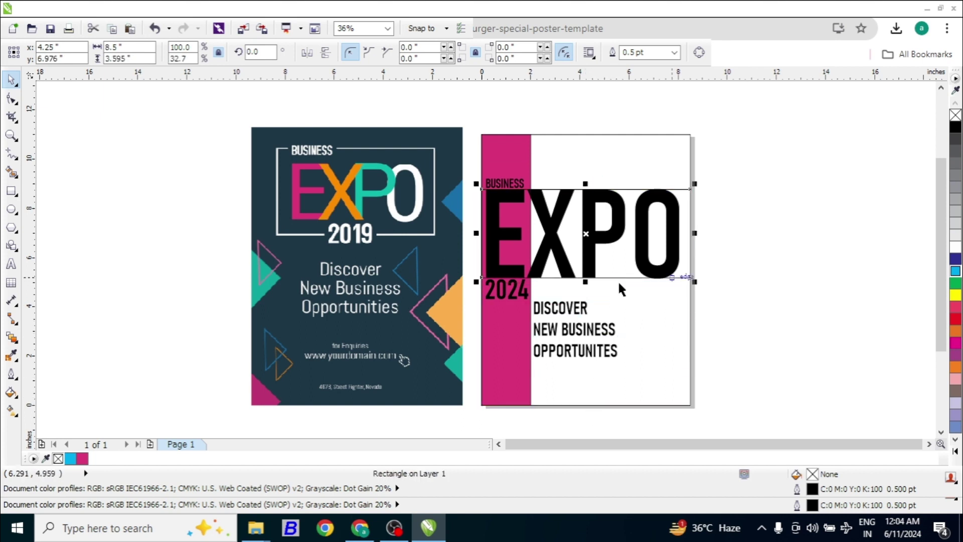
{"action": "left_click", "coordinate": [800, 290]}
Make narrowed copies of the band rectangle that frame the letters E, X and P, with the P frame about 2.13 in wide.
{"action": "key", "text": "F2"}
{"action": "left_click_drag", "start_coordinate": [233, 140], "coordinate": [721, 282]}
{"action": "left_click", "coordinate": [723, 202]}
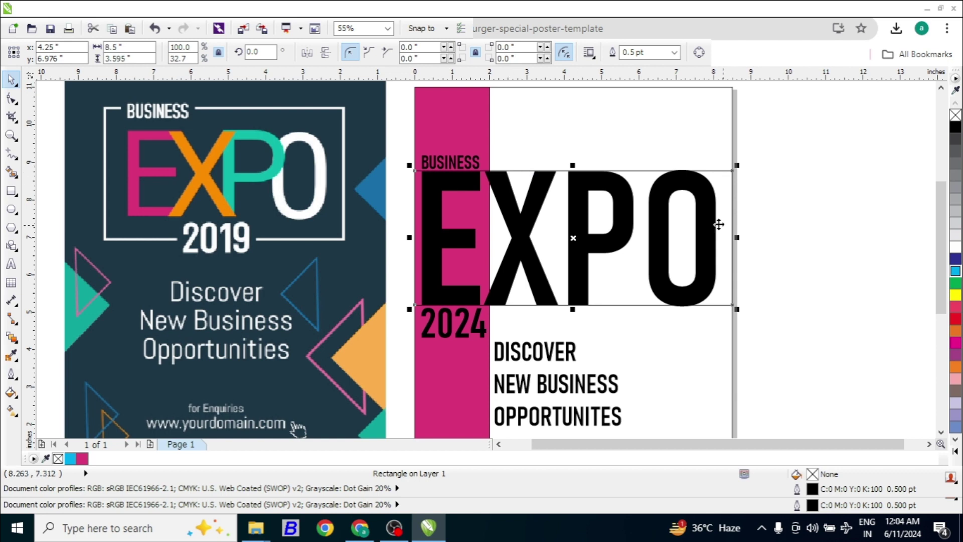
{"action": "left_click_drag", "start_coordinate": [736, 237], "coordinate": [488, 202]}
{"action": "left_click_drag", "start_coordinate": [410, 237], "coordinate": [554, 243]}
{"action": "left_click_drag", "start_coordinate": [475, 241], "coordinate": [634, 246]}
{"action": "right_click", "coordinate": [634, 246]}
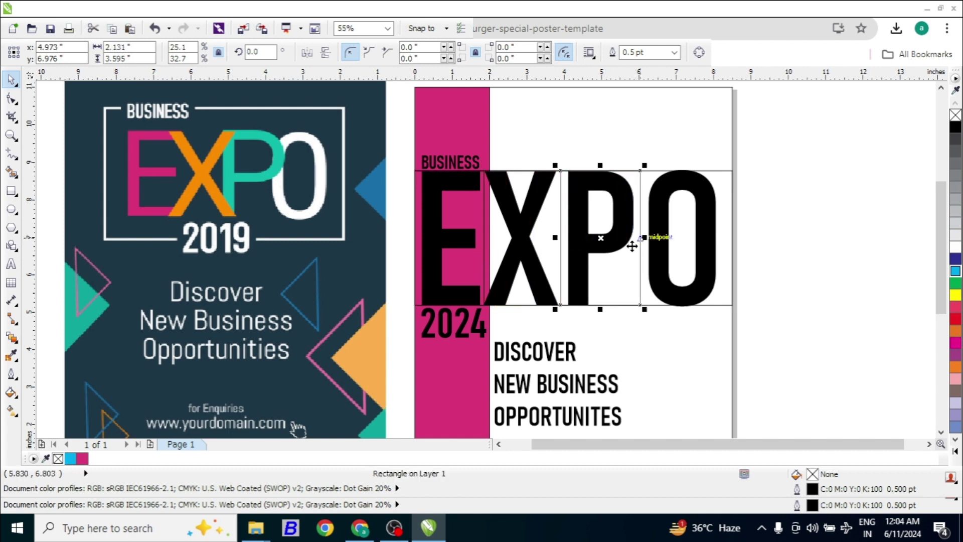
{"action": "left_click", "coordinate": [760, 202]}
Narrow the remaining full-width band rectangle to about 2.46 in so it frames only the letter O.
{"action": "left_click_drag", "start_coordinate": [724, 177], "coordinate": [794, 271]}
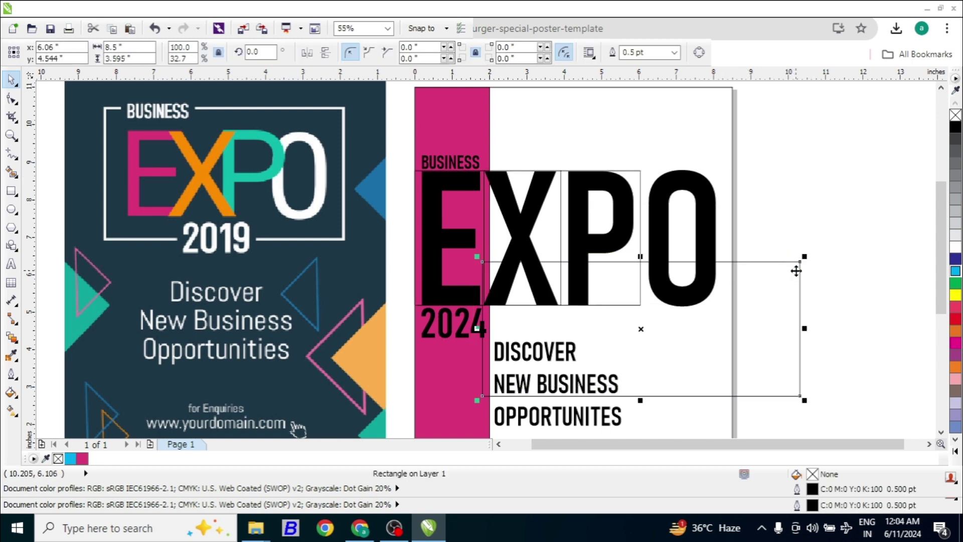
{"action": "key", "text": "ctrl+z"}
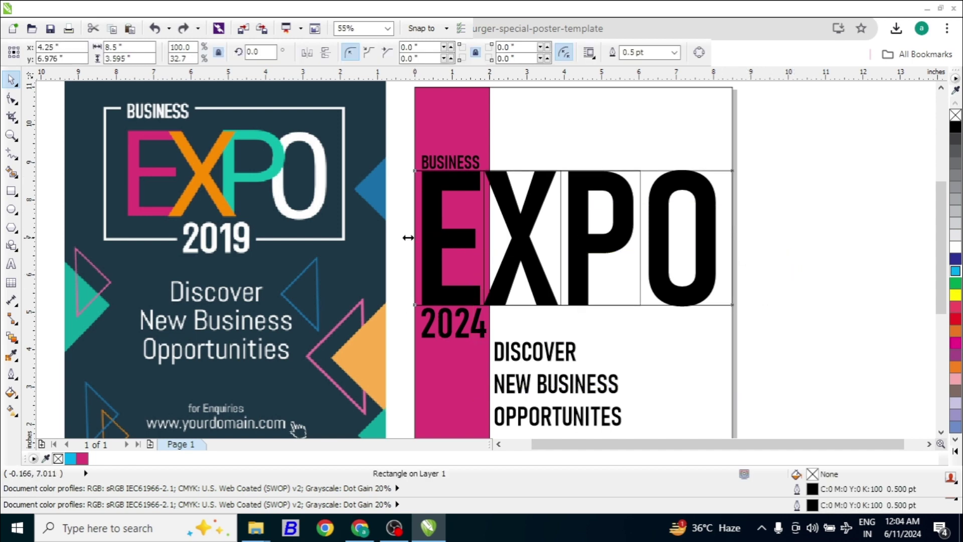
{"action": "left_click_drag", "start_coordinate": [409, 238], "coordinate": [640, 236]}
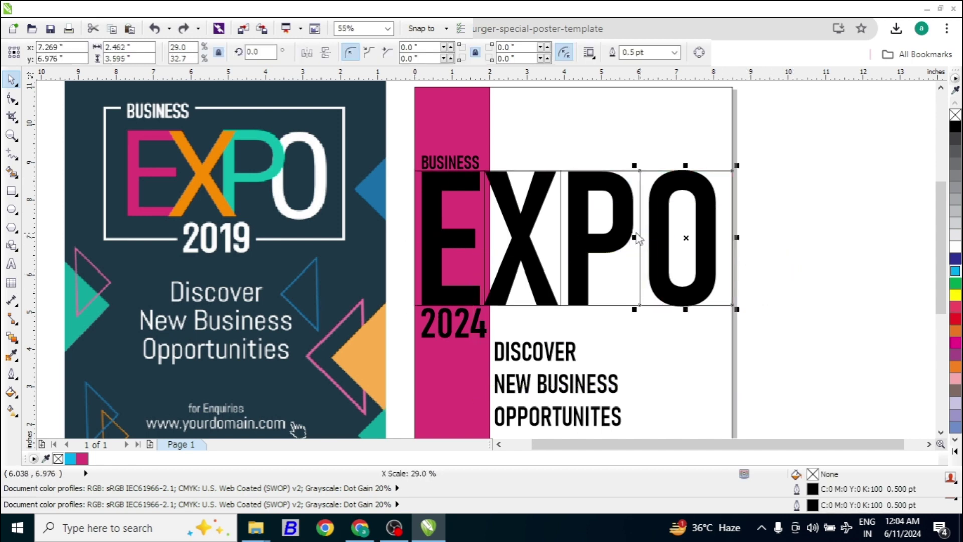
{"action": "left_click", "coordinate": [795, 218]}
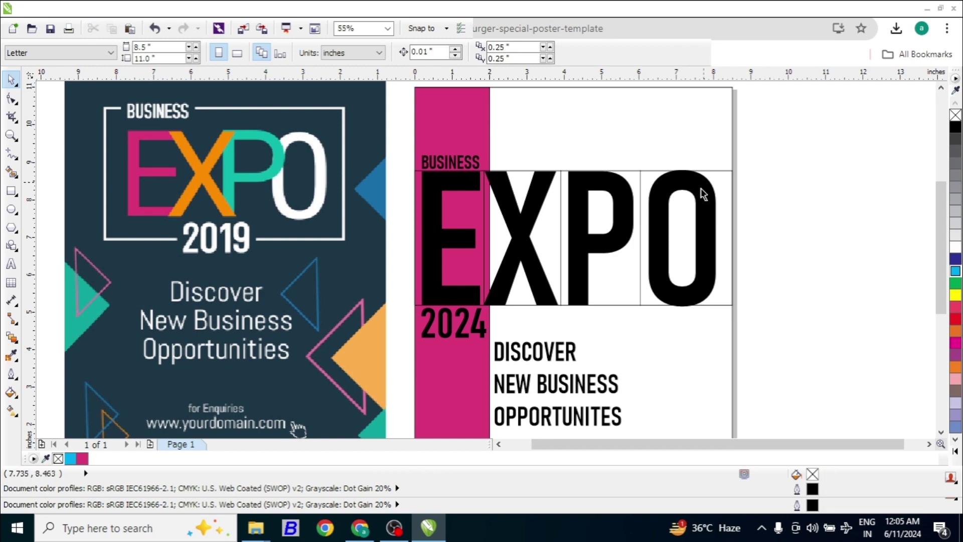
Fill the rectangle around the letter O with white.
{"action": "left_click", "coordinate": [725, 179]}
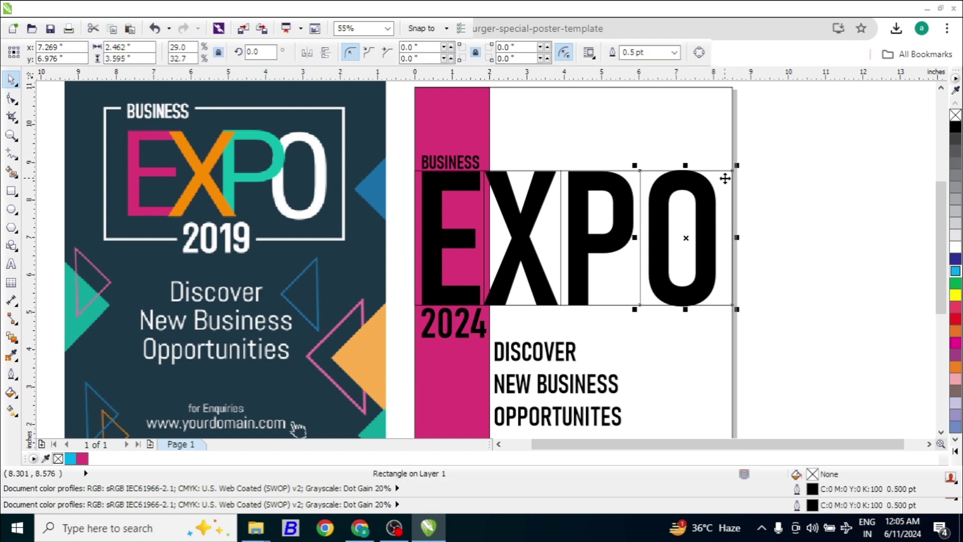
{"action": "left_click", "coordinate": [954, 248]}
{"action": "left_click", "coordinate": [796, 164]}
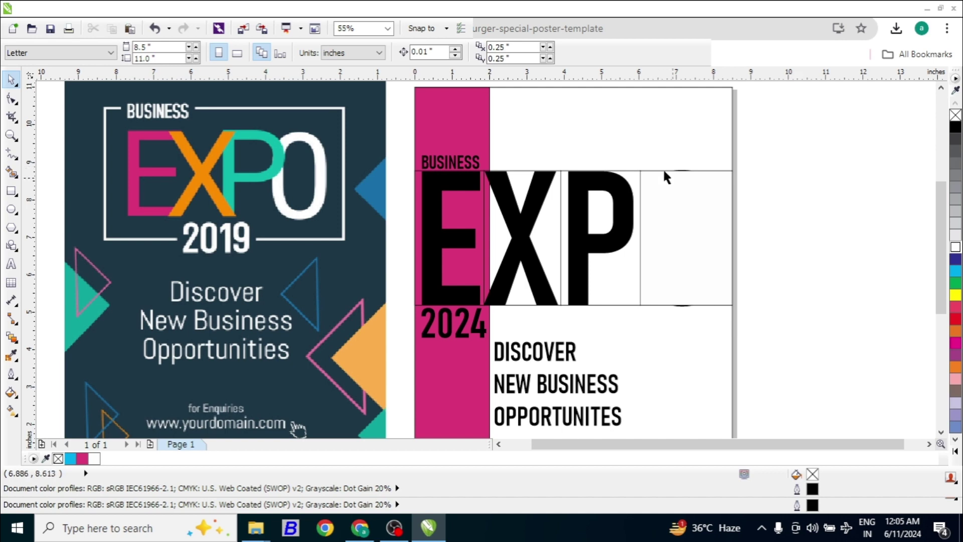
Fill the rectangle around the letter P with the teal sampled from the reference poster's P.
{"action": "left_click", "coordinate": [11, 355]}
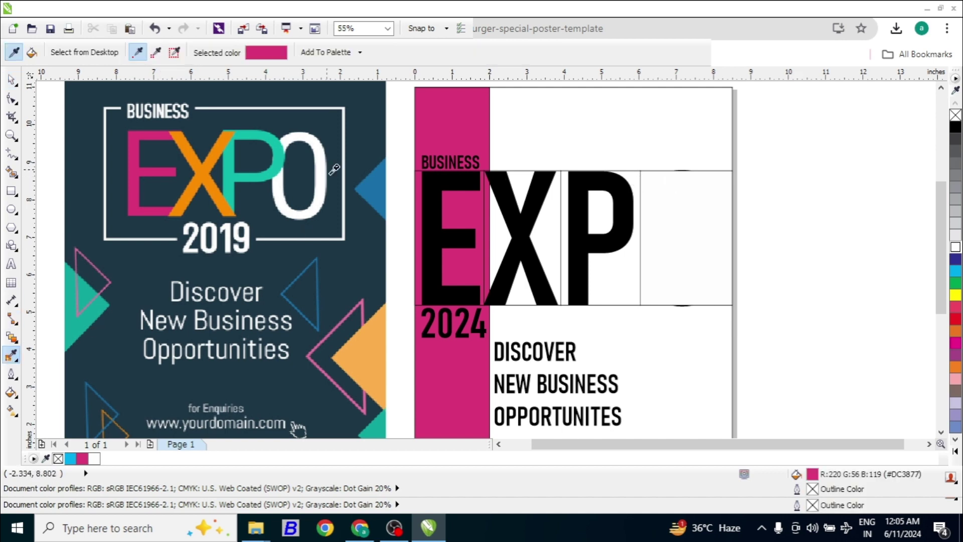
{"action": "left_click", "coordinate": [278, 149]}
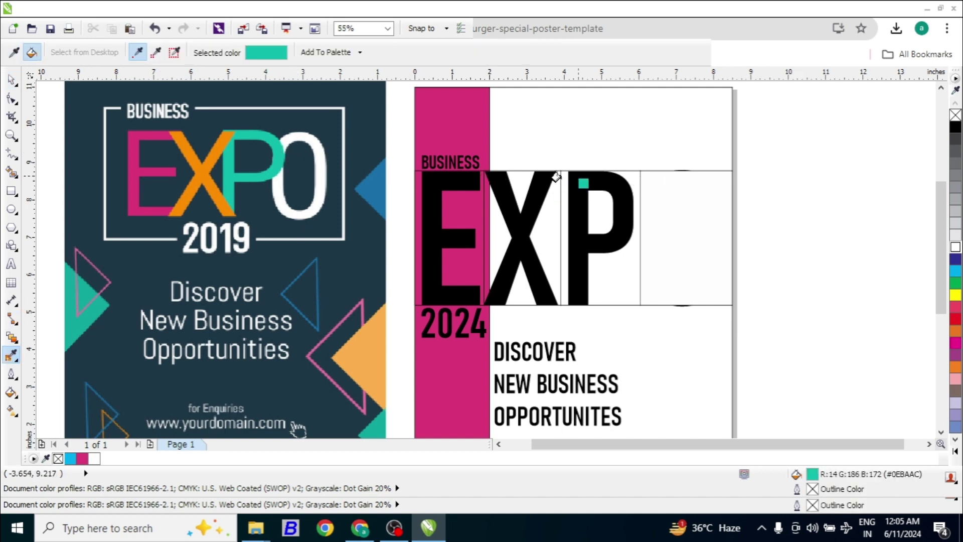
{"action": "left_click", "coordinate": [627, 175]}
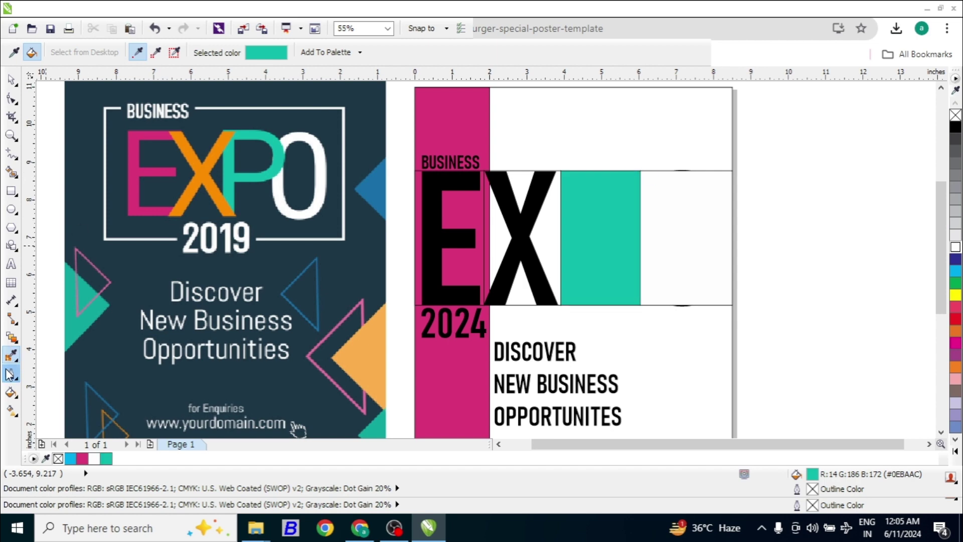
Fill the rectangle around the letter X with the black sampled from the letter itself.
{"action": "left_click", "coordinate": [11, 355]}
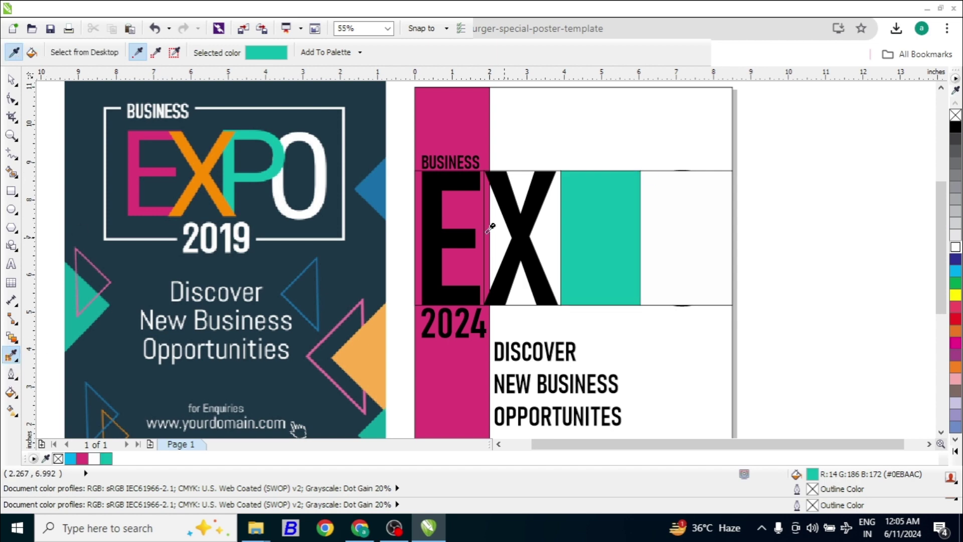
{"action": "left_click", "coordinate": [535, 190]}
{"action": "left_click", "coordinate": [516, 179]}
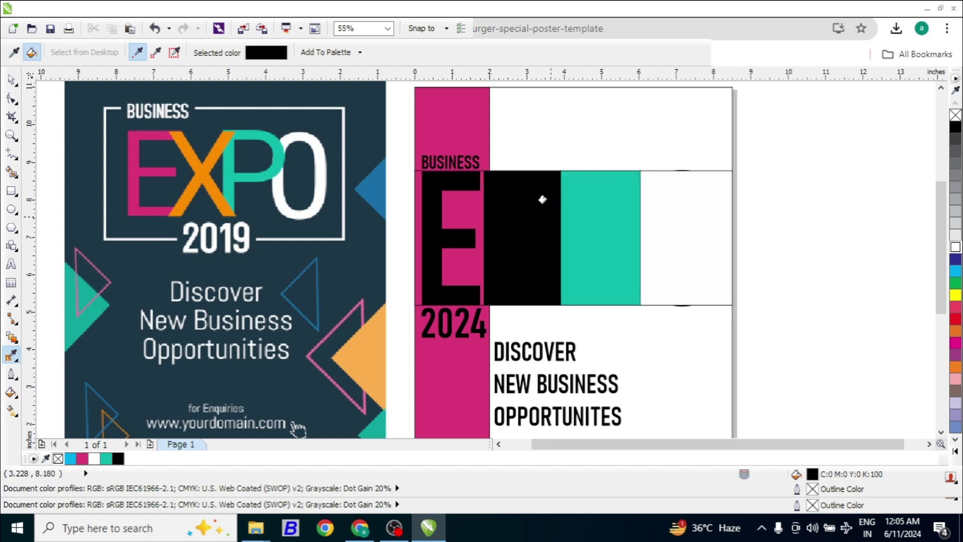
{"action": "key", "text": "space"}
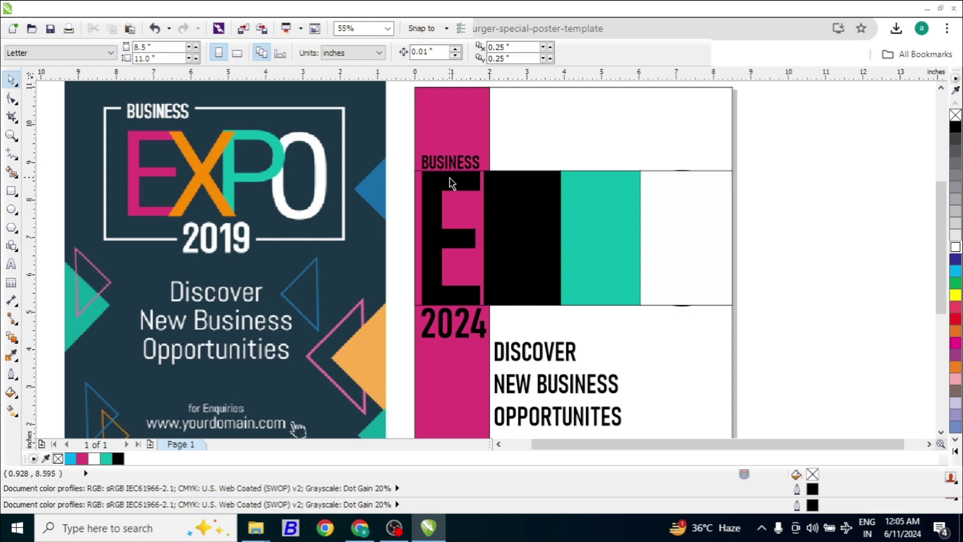
Fill the rectangle around the letter E with the magenta sampled from the vertical strip.
{"action": "left_click", "coordinate": [11, 355]}
{"action": "left_click", "coordinate": [447, 107]}
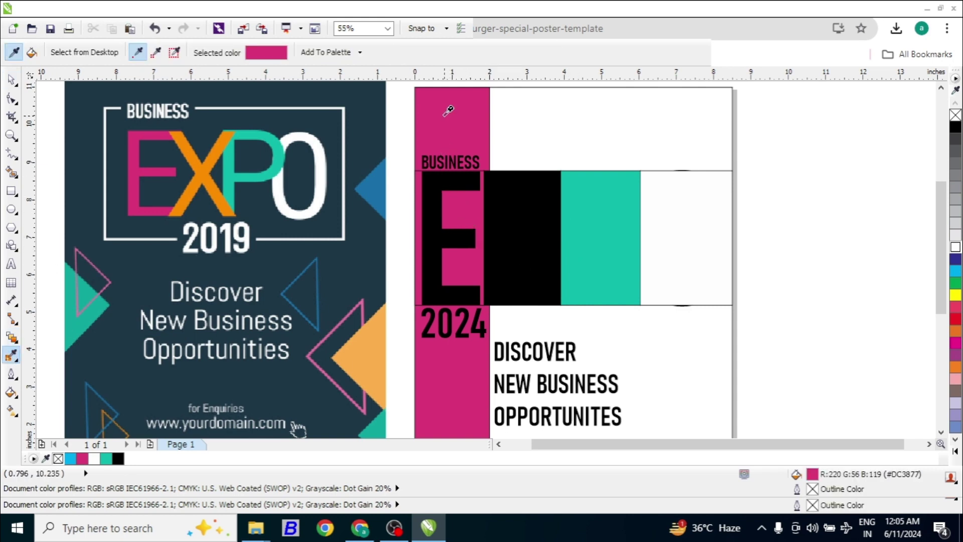
{"action": "left_click", "coordinate": [461, 217]}
{"action": "key", "text": "space"}
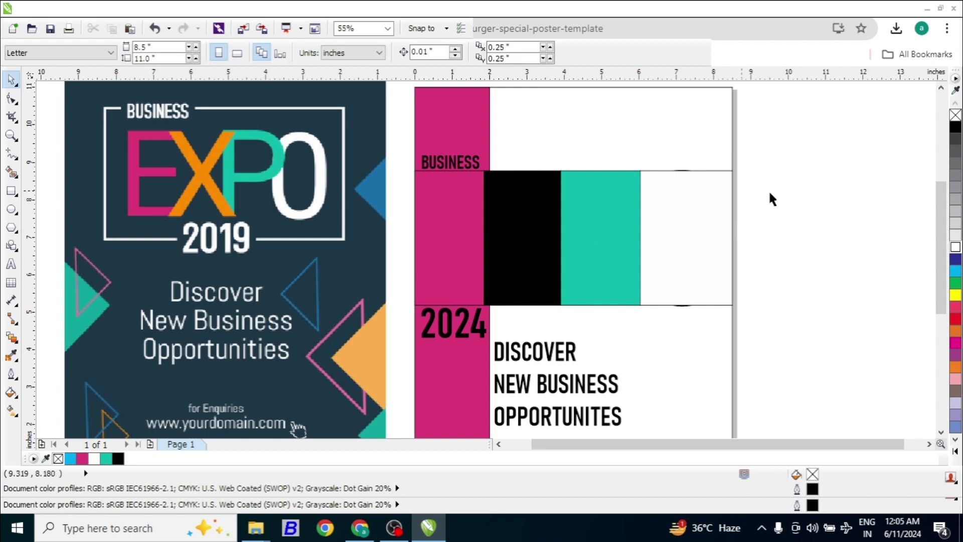
Send the white rectangle around the letter O to the back, behind the EXPO text.
{"action": "scroll", "coordinate": [471, 212], "scroll_direction": "down", "scroll_amount": 2}
{"action": "key", "text": "F2"}
{"action": "left_click_drag", "start_coordinate": [376, 149], "coordinate": [688, 299]}
{"action": "left_click", "coordinate": [583, 234]}
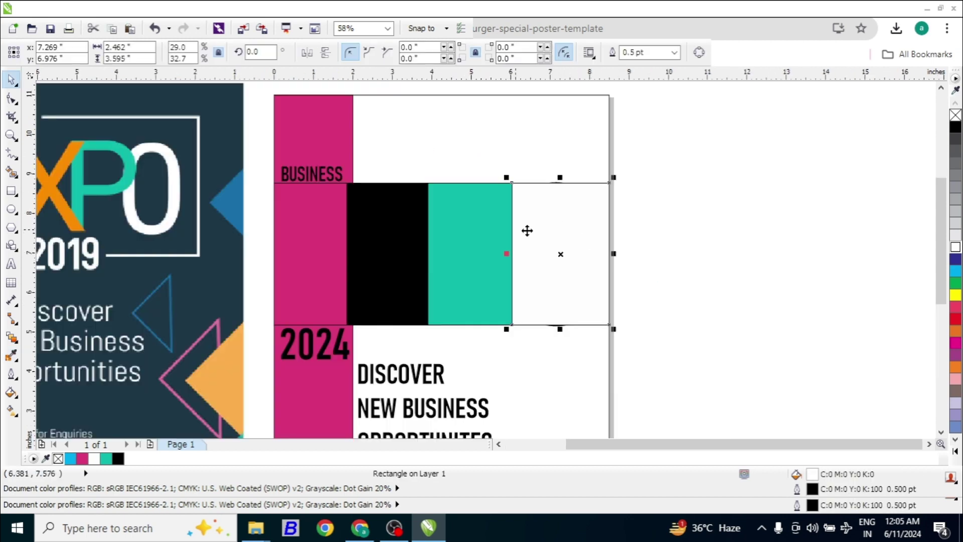
{"action": "key", "text": "shift+Page_Down"}
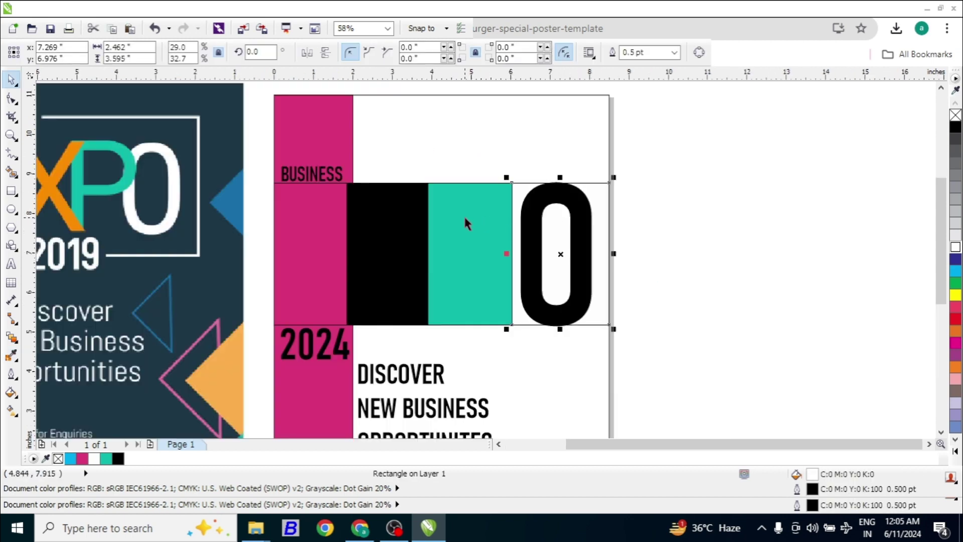
{"action": "left_click", "coordinate": [620, 210]}
Bring the EXPO text to the front, above all the coloured letter rectangles.
{"action": "left_click", "coordinate": [594, 194]}
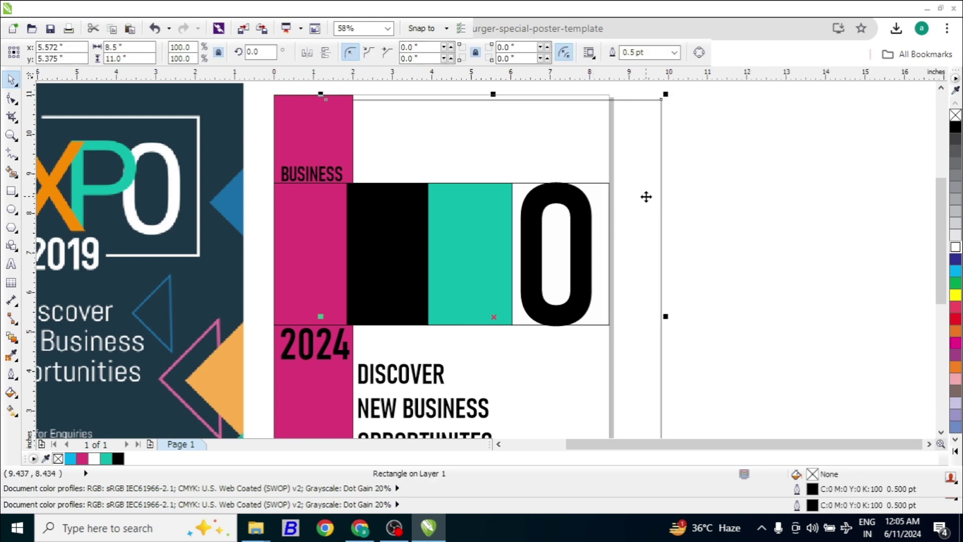
{"action": "left_click", "coordinate": [644, 199]}
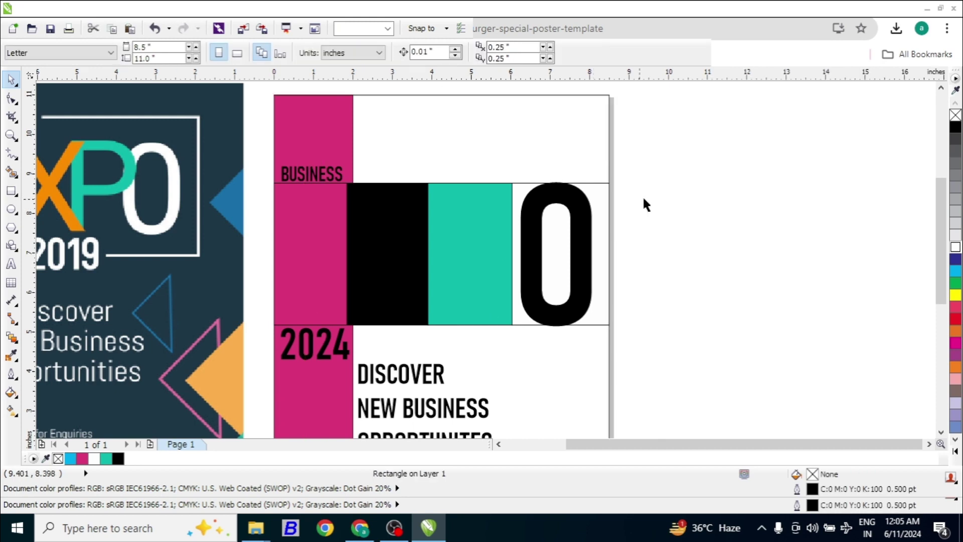
{"action": "left_click", "coordinate": [563, 202]}
{"action": "key", "text": "shift+Page_Up"}
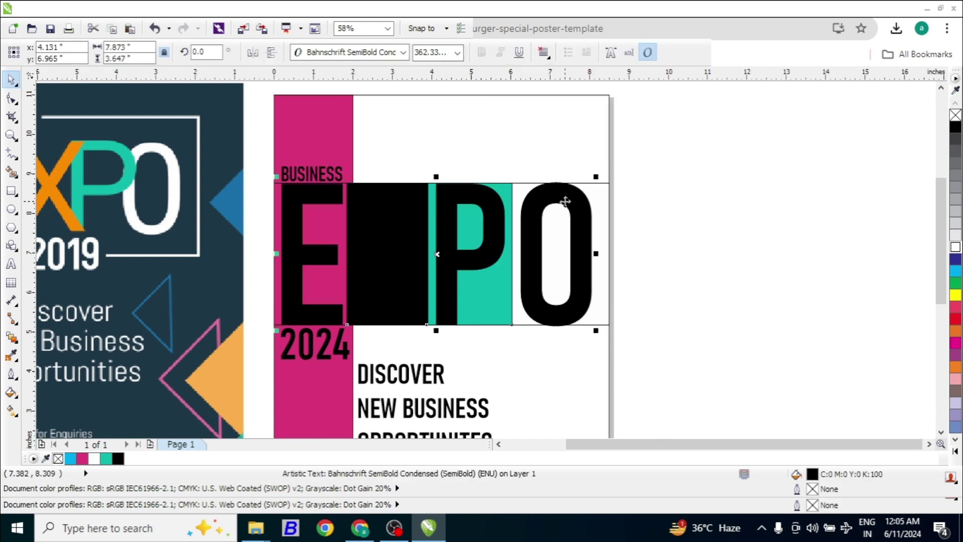
Break the EXPO text apart into individual letters.
{"action": "left_click", "coordinate": [672, 190]}
{"action": "scroll", "coordinate": [592, 180], "scroll_direction": "down", "scroll_amount": 3}
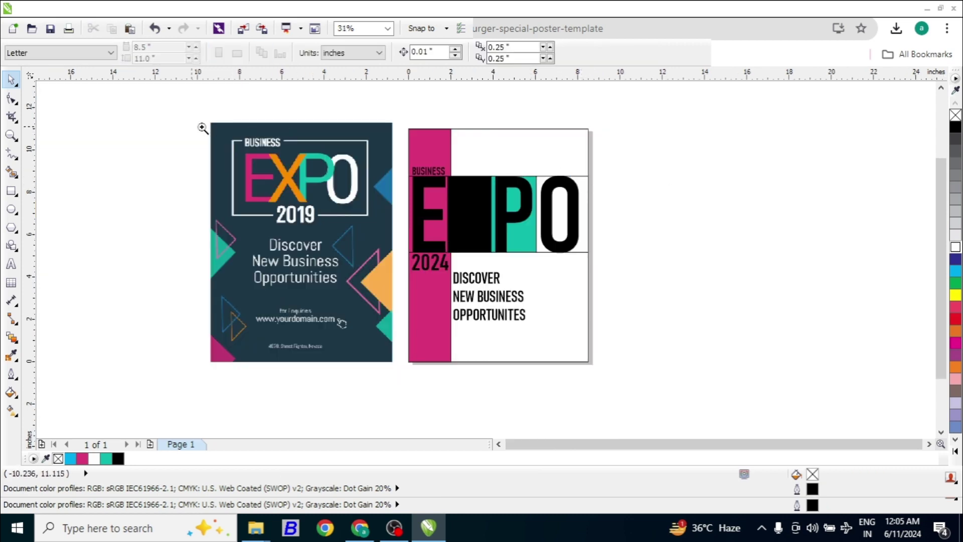
{"action": "left_click_drag", "start_coordinate": [202, 128], "coordinate": [674, 348]}
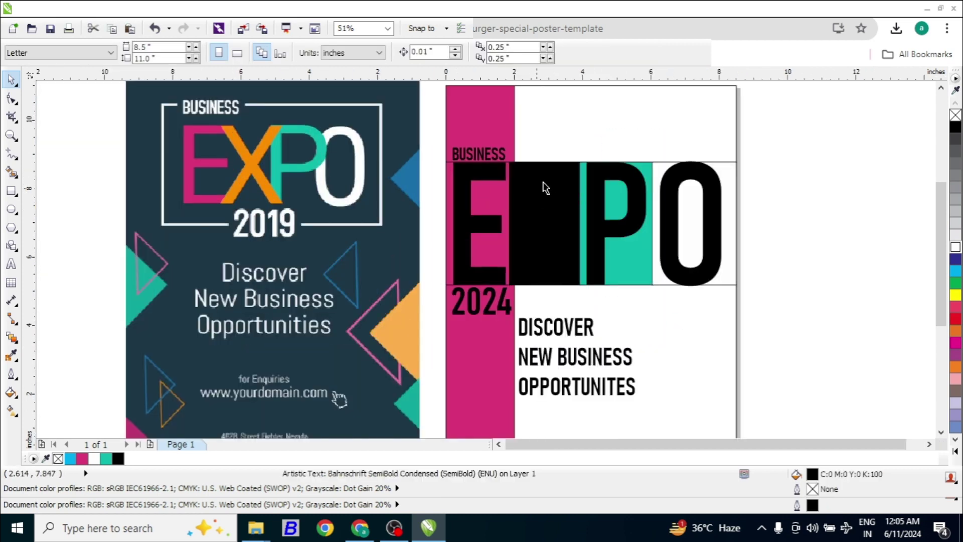
{"action": "left_click_drag", "start_coordinate": [545, 187], "coordinate": [591, 153]}
{"action": "key", "text": "ctrl+z"}
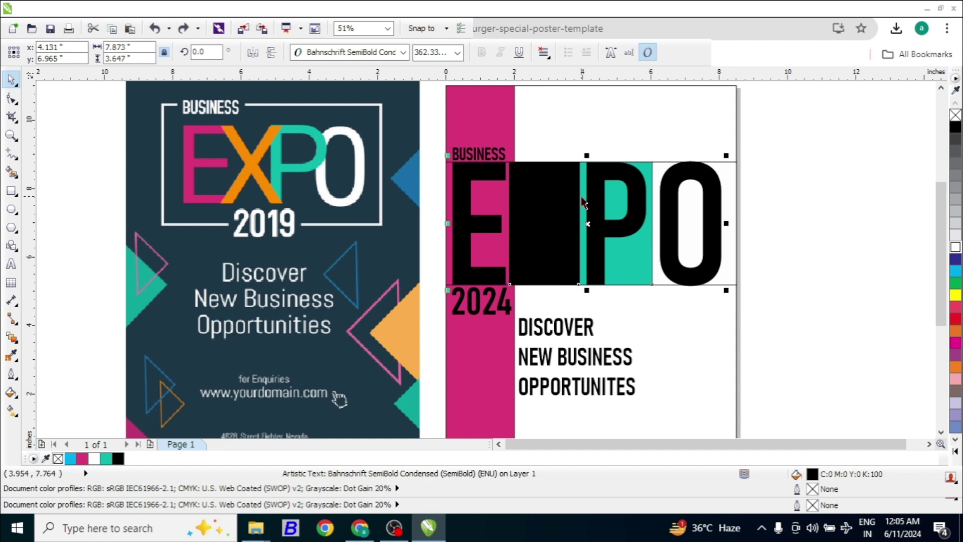
{"action": "key", "text": "ctrl+k"}
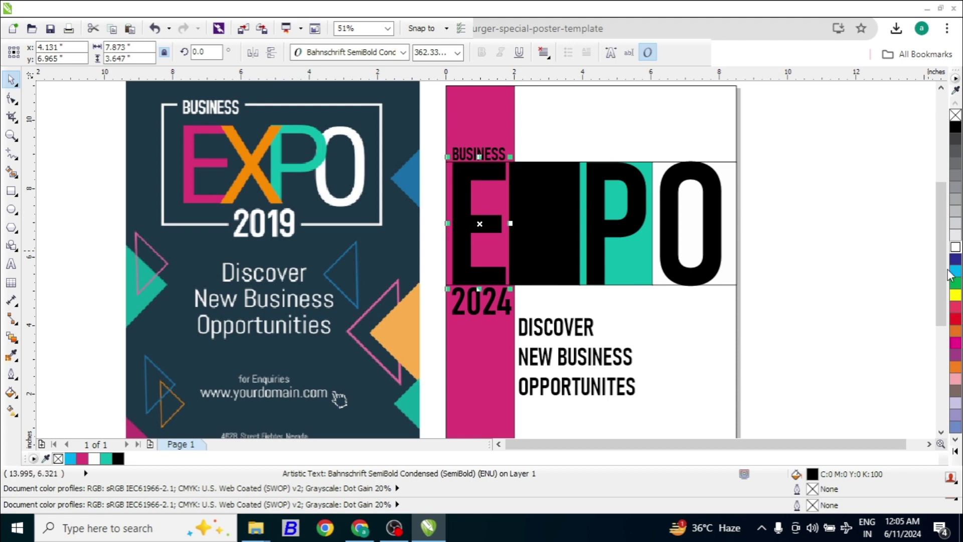
Fill the letter E with pure magenta and the letter X with the orange sampled from the reference poster's X.
{"action": "left_click", "coordinate": [956, 343]}
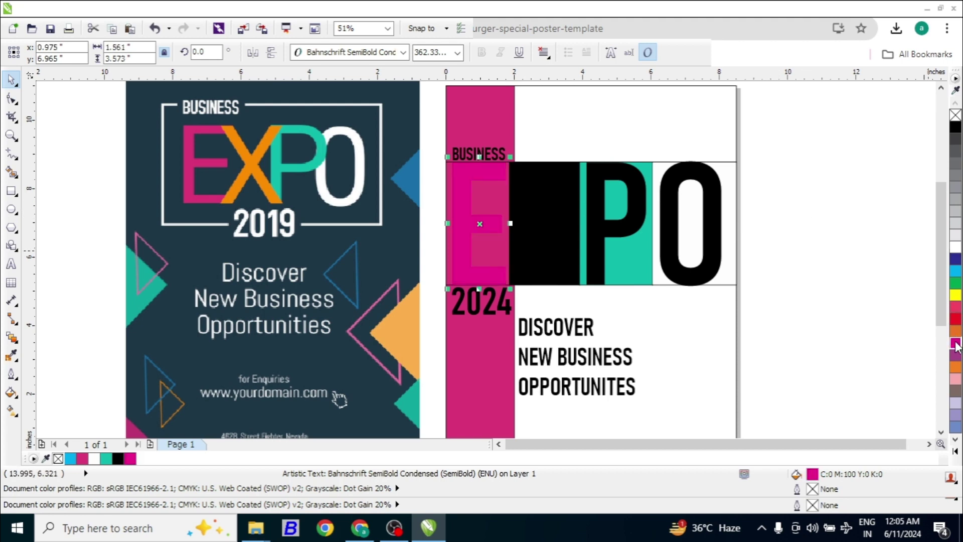
{"action": "left_click", "coordinate": [816, 194]}
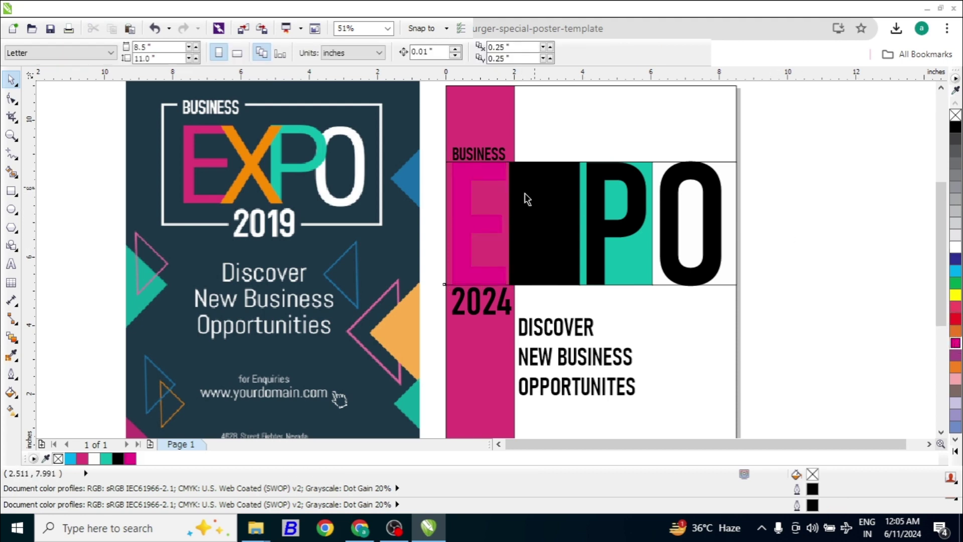
{"action": "left_click", "coordinate": [553, 186]}
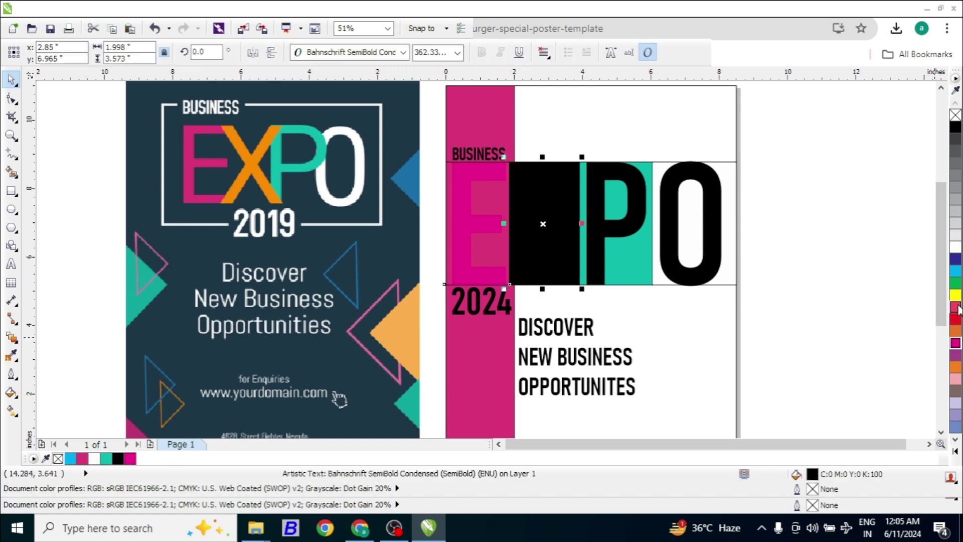
{"action": "left_click", "coordinate": [955, 369]}
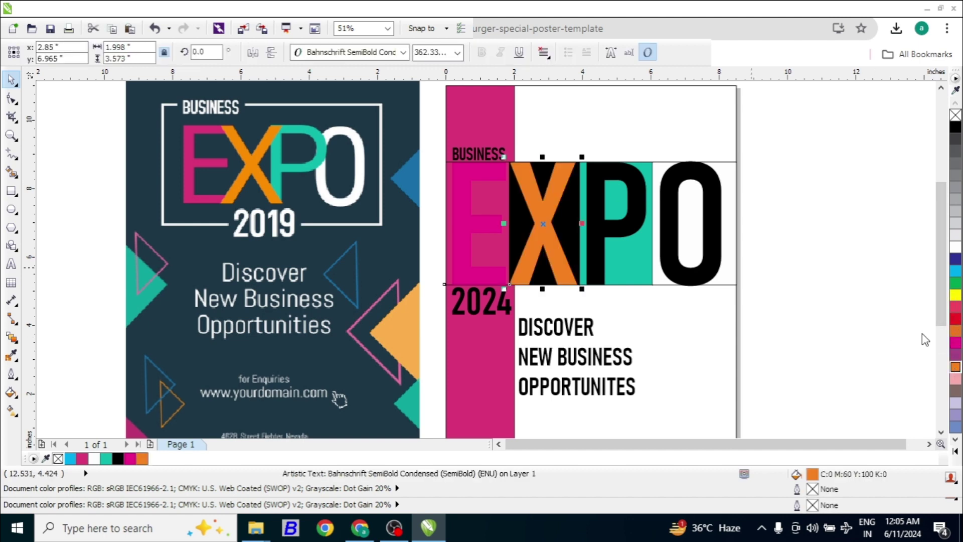
{"action": "left_click", "coordinate": [15, 355]}
{"action": "left_click", "coordinate": [268, 137]}
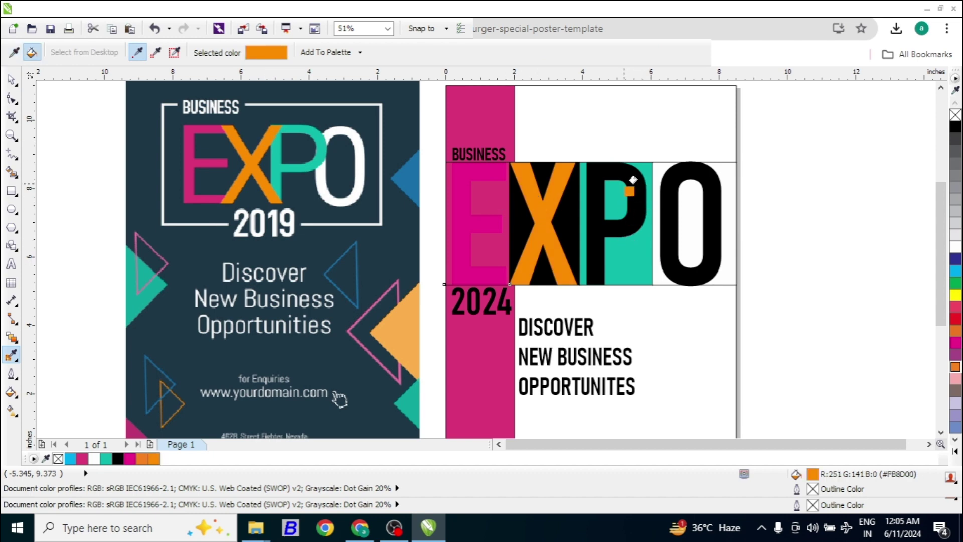
{"action": "left_click", "coordinate": [11, 79]}
Fill the letter P with the teal sampled from the reference poster's P.
{"action": "left_click", "coordinate": [12, 355]}
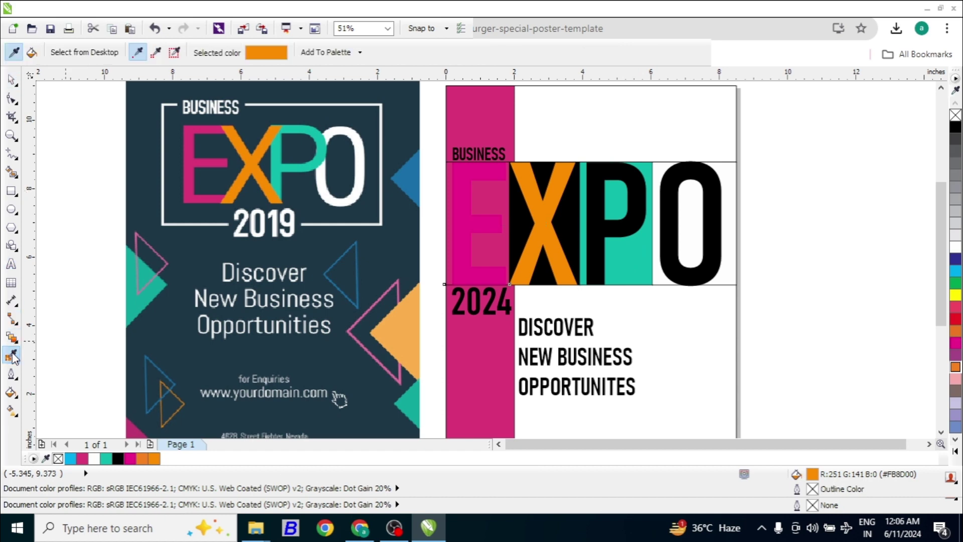
{"action": "left_click", "coordinate": [321, 131]}
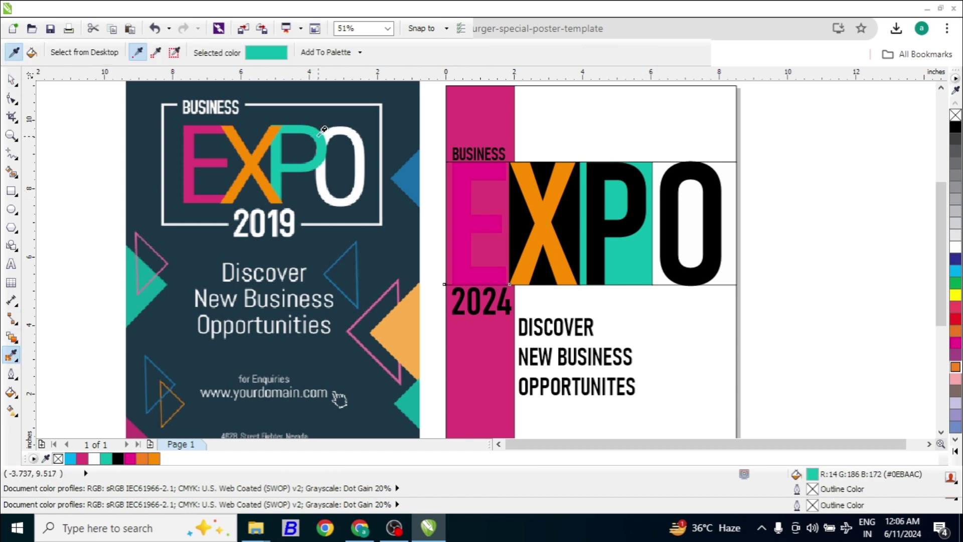
{"action": "left_click", "coordinate": [627, 179]}
{"action": "key", "text": "space"}
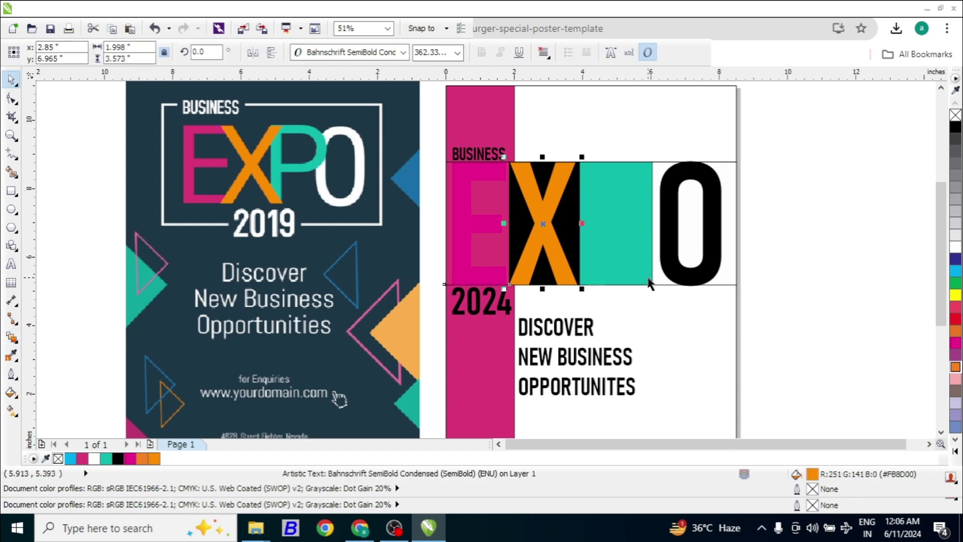
Fill the rectangle behind the letter P with black.
{"action": "mouse_move", "coordinate": [646, 279]}
{"action": "left_mouse_down"}
{"action": "mouse_move", "coordinate": [666, 300]}
{"action": "mouse_move", "coordinate": [646, 279]}
{"action": "left_mouse_up"}
{"action": "left_click", "coordinate": [956, 126]}
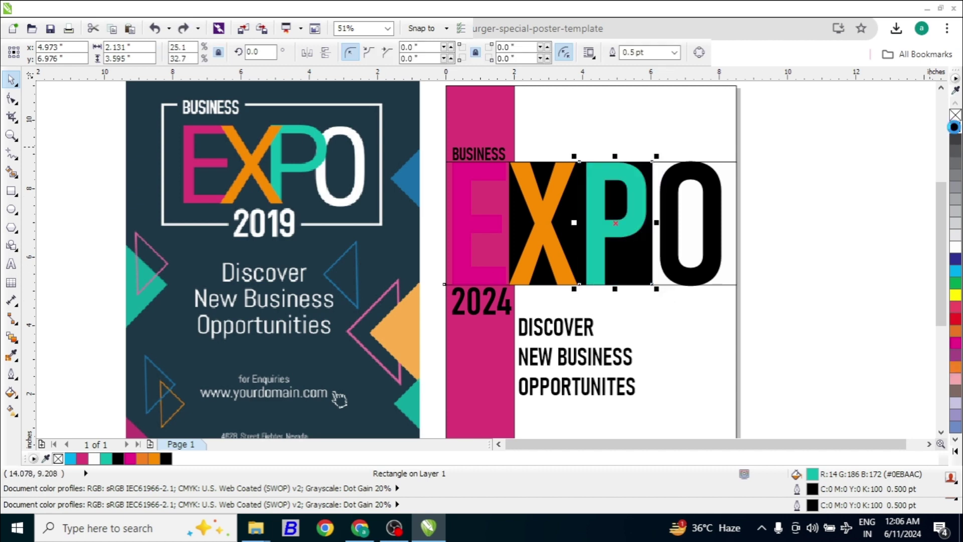
{"action": "left_click", "coordinate": [812, 162]}
Try a yellow fill on the rectangle behind the letter X and undo it.
{"action": "left_click_drag", "start_coordinate": [578, 217], "coordinate": [579, 250]}
{"action": "key", "text": "ctrl+z"}
{"action": "left_click", "coordinate": [954, 297]}
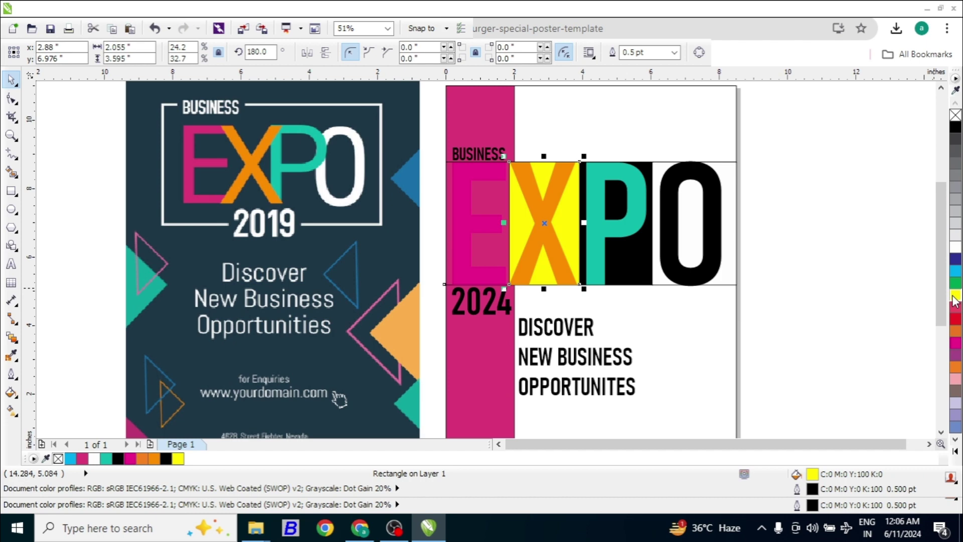
{"action": "key", "text": "ctrl+z"}
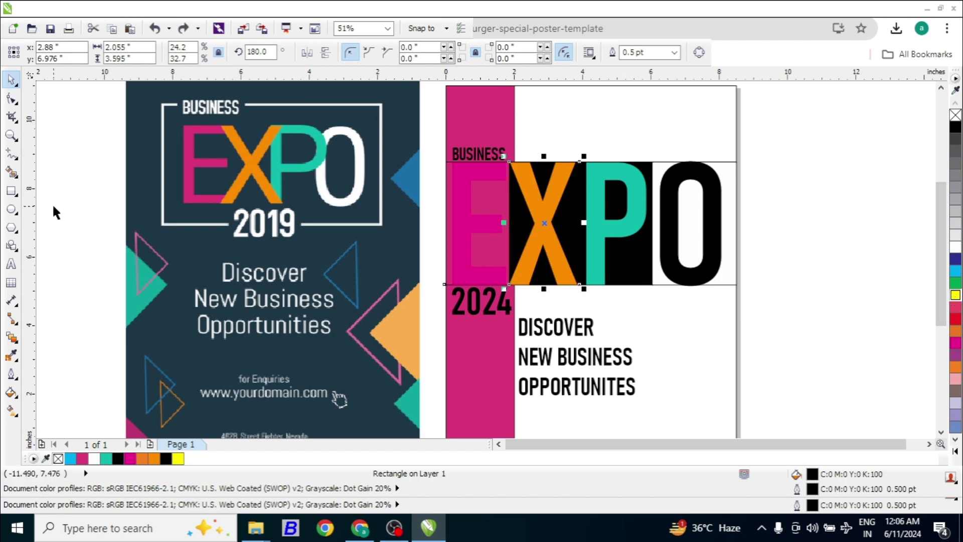
Fill the rectangles behind X, P, E and O with the dark blue (#1D3746) sampled from the reference poster's background.
{"action": "left_click", "coordinate": [11, 355]}
{"action": "left_click", "coordinate": [405, 232]}
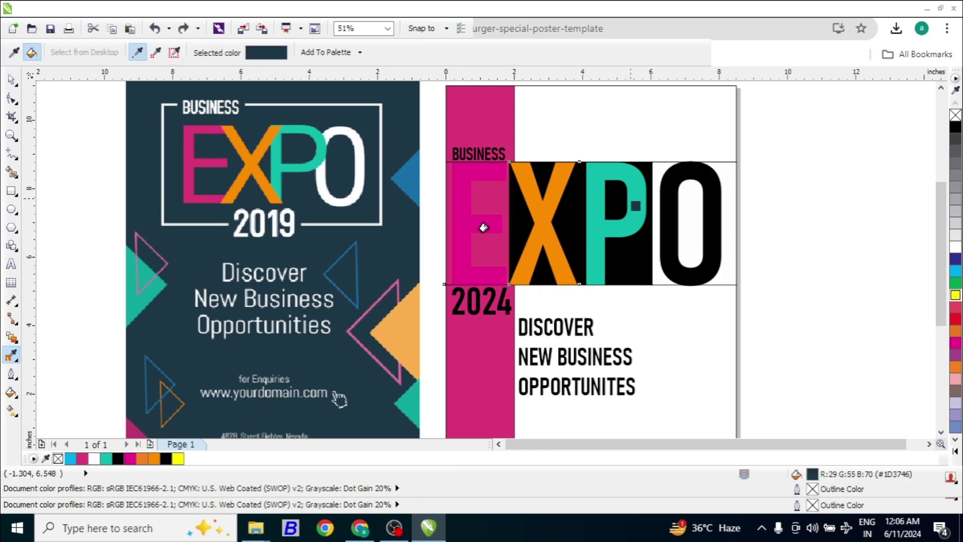
{"action": "scroll", "coordinate": [560, 209], "scroll_direction": "up", "scroll_amount": 2}
{"action": "left_click", "coordinate": [499, 211]}
{"action": "scroll", "coordinate": [498, 211], "scroll_direction": "down", "scroll_amount": 2}
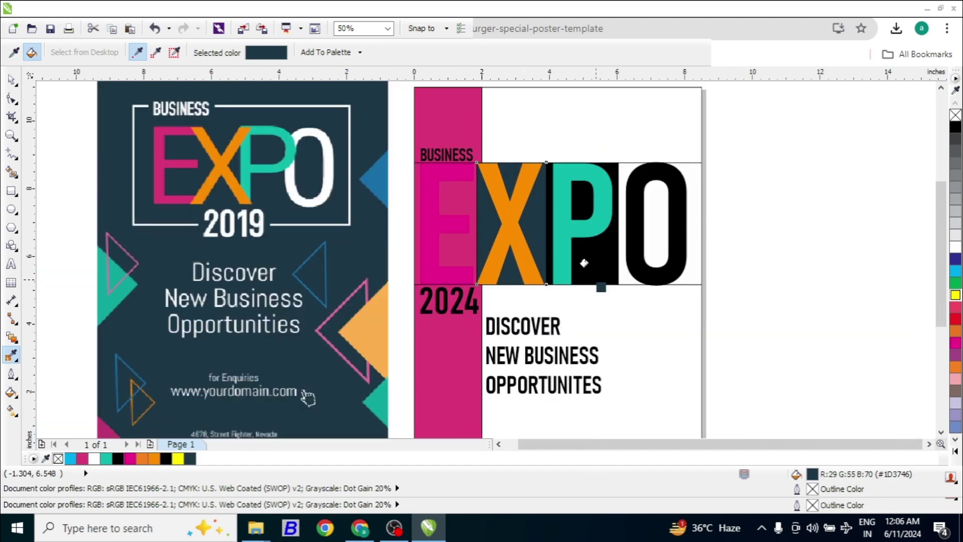
{"action": "left_click", "coordinate": [593, 259]}
{"action": "left_click", "coordinate": [454, 195]}
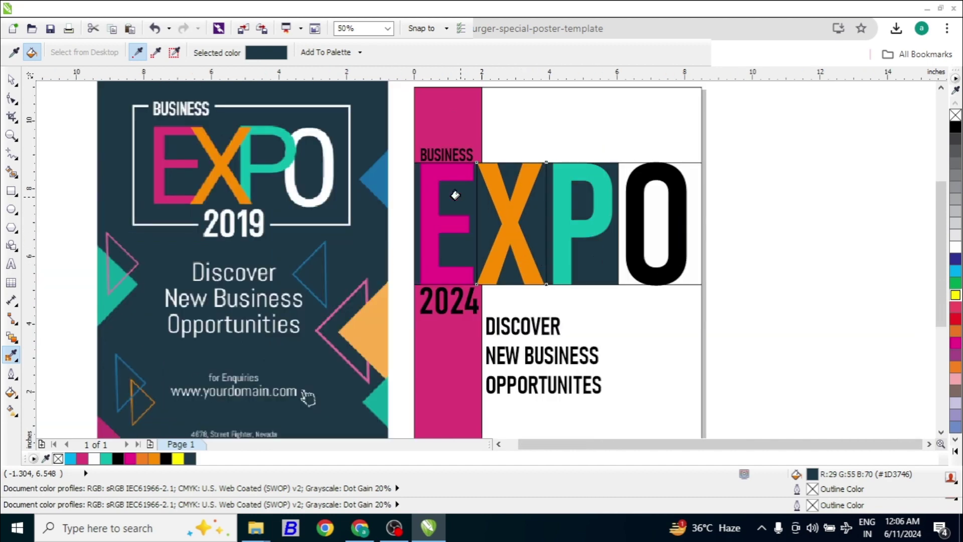
{"action": "left_click", "coordinate": [683, 173]}
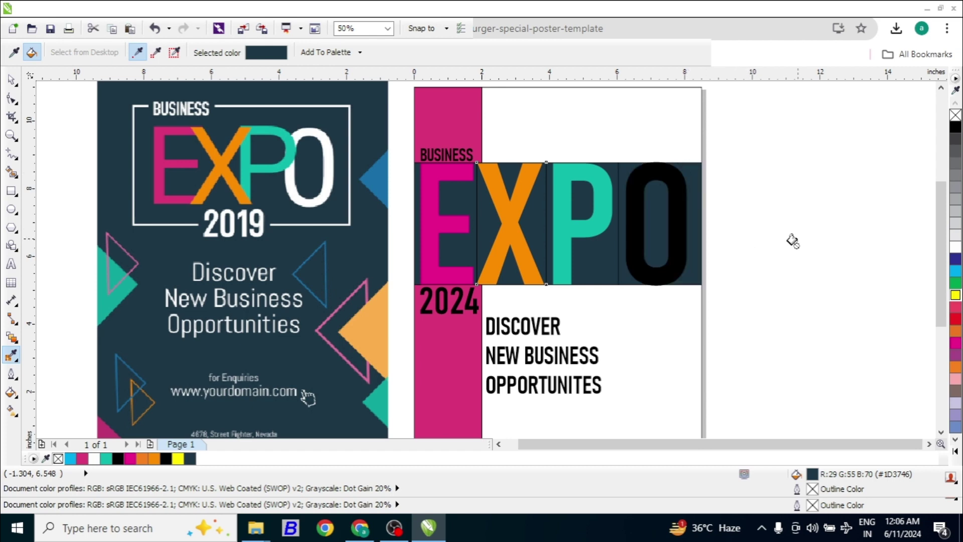
Fill the letter O with white.
{"action": "key", "text": "space"}
{"action": "left_click", "coordinate": [663, 187]}
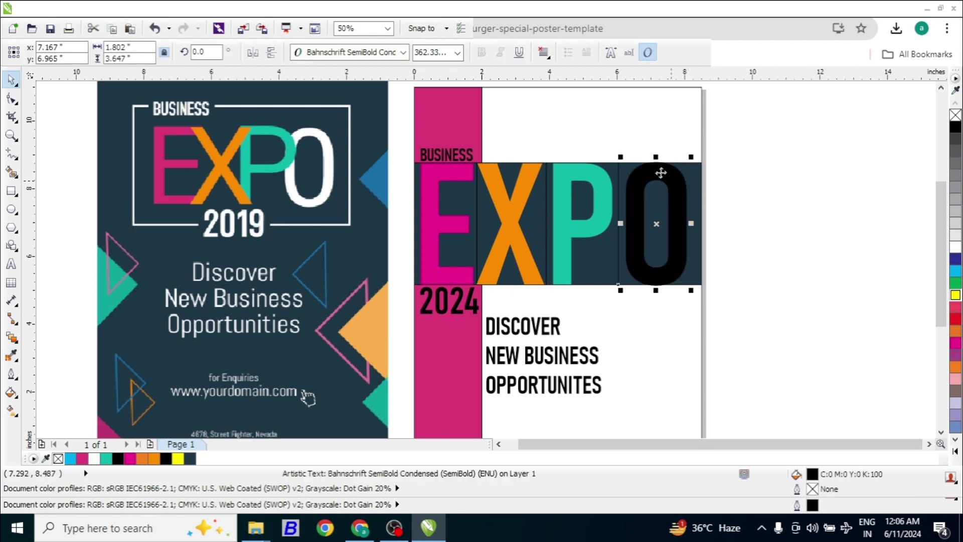
{"action": "left_click", "coordinate": [955, 247]}
{"action": "left_click", "coordinate": [711, 168]}
Scale the EXPO letters, their rectangles, BUSINESS and 2024 down together to about 7.9 in wide, centred across the page.
{"action": "scroll", "coordinate": [580, 211], "scroll_direction": "down", "scroll_amount": 1}
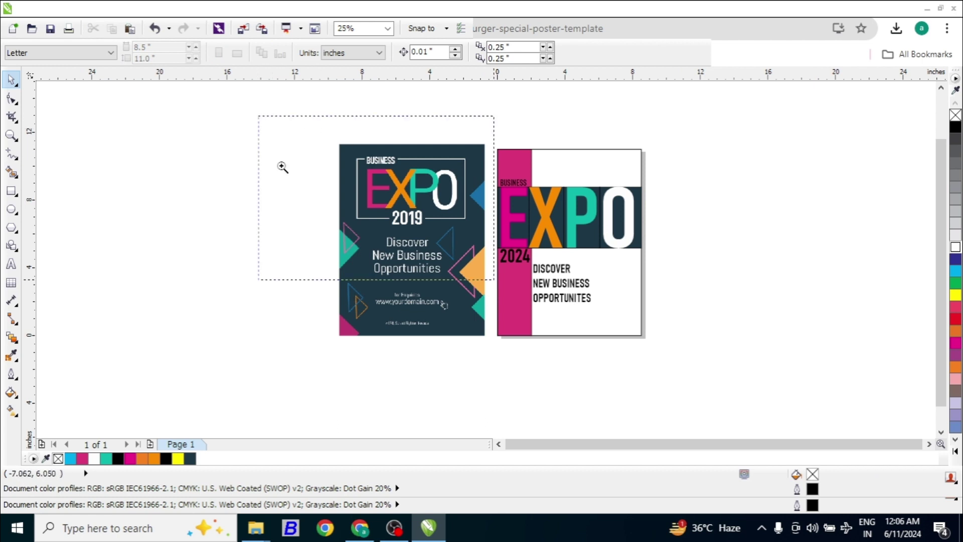
{"action": "left_click_drag", "start_coordinate": [282, 167], "coordinate": [731, 391]}
{"action": "left_click_drag", "start_coordinate": [235, 97], "coordinate": [787, 414]}
{"action": "left_click_drag", "start_coordinate": [731, 146], "coordinate": [447, 284]}
{"action": "scroll", "coordinate": [450, 293], "scroll_direction": "up", "scroll_amount": 2}
{"action": "scroll", "coordinate": [446, 283], "scroll_direction": "down", "scroll_amount": 2}
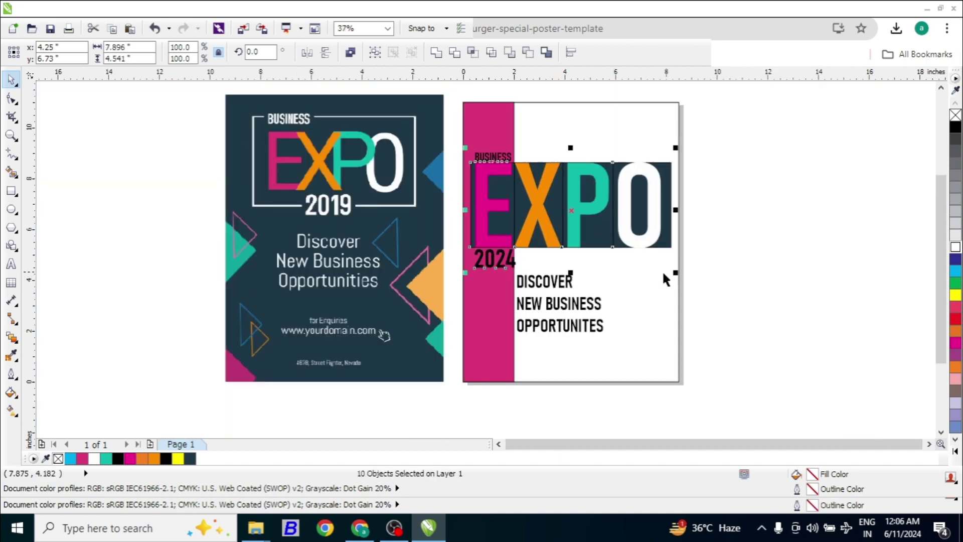
{"action": "left_click", "coordinate": [713, 229]}
Narrow the page-sized rectangle to a strip about 0.3 in wide along the page's left edge and fill it with black.
{"action": "left_click_drag", "start_coordinate": [187, 109], "coordinate": [793, 357]}
{"action": "scroll", "coordinate": [536, 263], "scroll_direction": "down", "scroll_amount": 1}
{"action": "key", "text": "F2"}
{"action": "left_click_drag", "start_coordinate": [328, 141], "coordinate": [686, 402]}
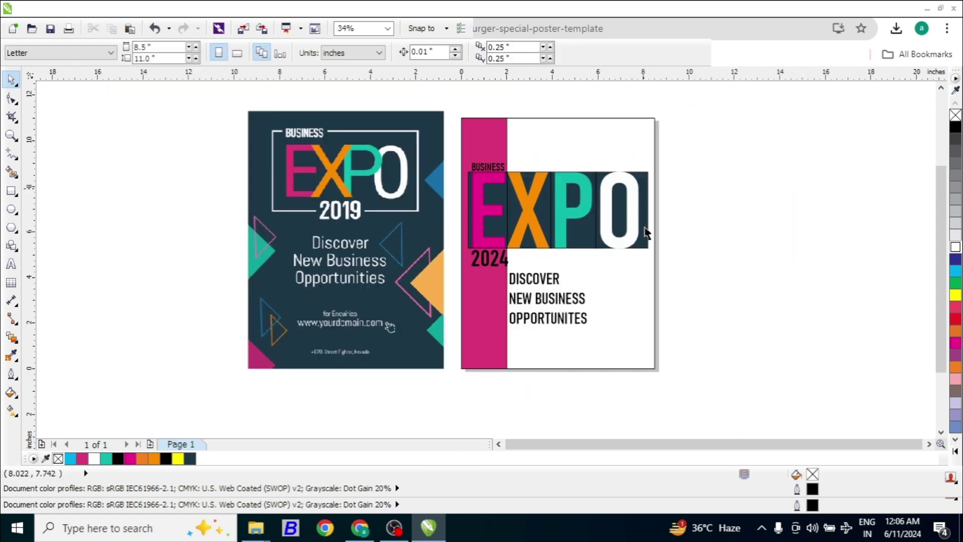
{"action": "left_click", "coordinate": [599, 143]}
{"action": "left_click_drag", "start_coordinate": [648, 244], "coordinate": [470, 248]}
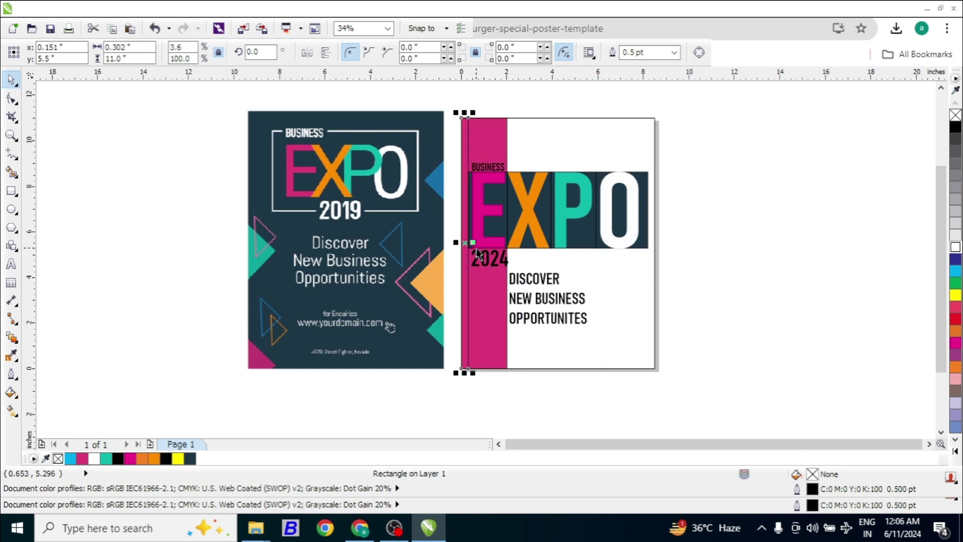
{"action": "left_click", "coordinate": [956, 142]}
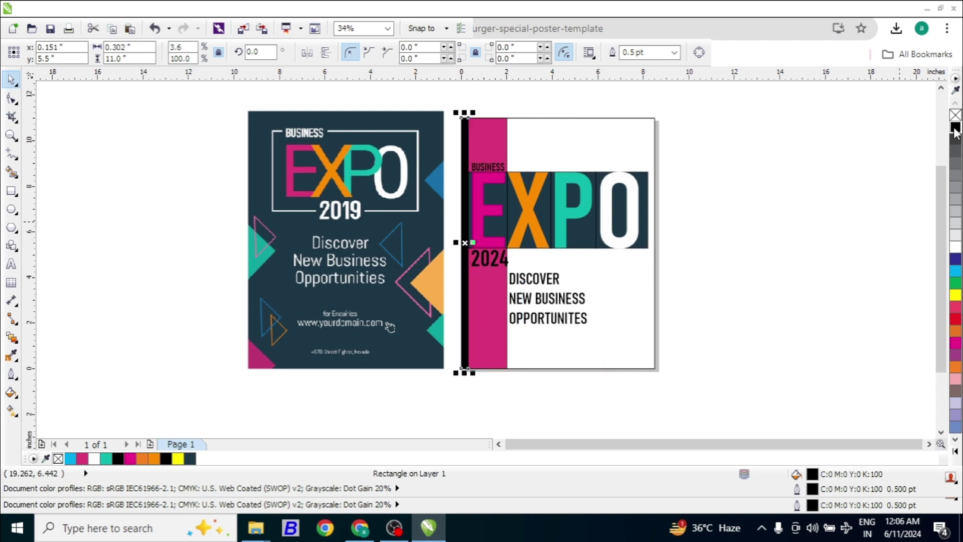
{"action": "left_click", "coordinate": [741, 180]}
Narrow the black strip to about 0.13 in by moving its left side inward, exposing magenta along the page edge.
{"action": "left_click_drag", "start_coordinate": [226, 97], "coordinate": [739, 393]}
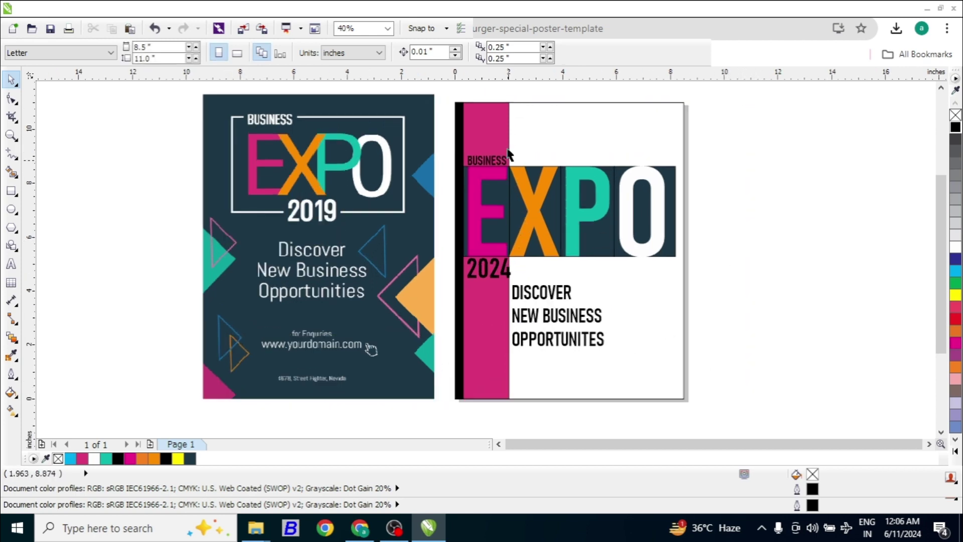
{"action": "scroll", "coordinate": [461, 165], "scroll_direction": "up", "scroll_amount": 3}
{"action": "left_click", "coordinate": [461, 166]}
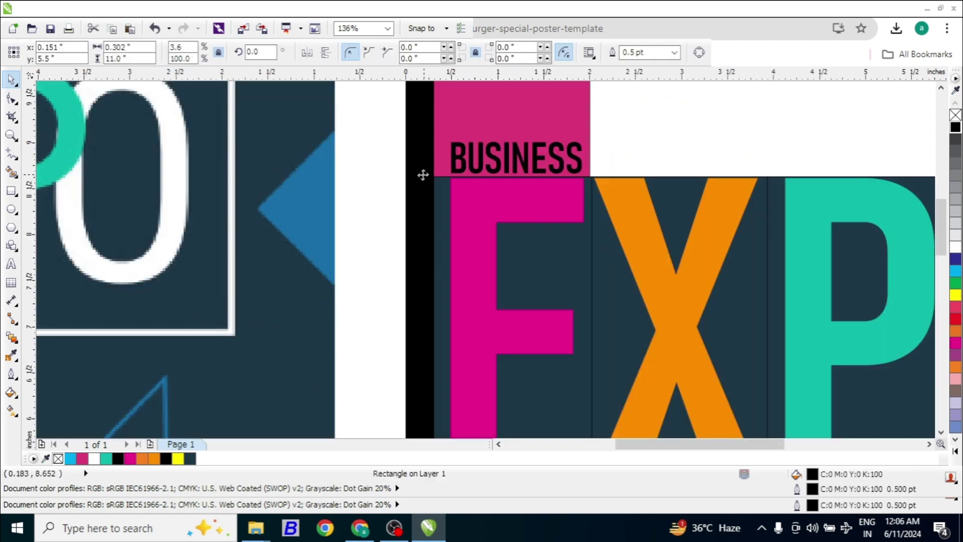
{"action": "scroll", "coordinate": [423, 174], "scroll_direction": "down", "scroll_amount": 3}
{"action": "scroll", "coordinate": [410, 180], "scroll_direction": "up", "scroll_amount": 3}
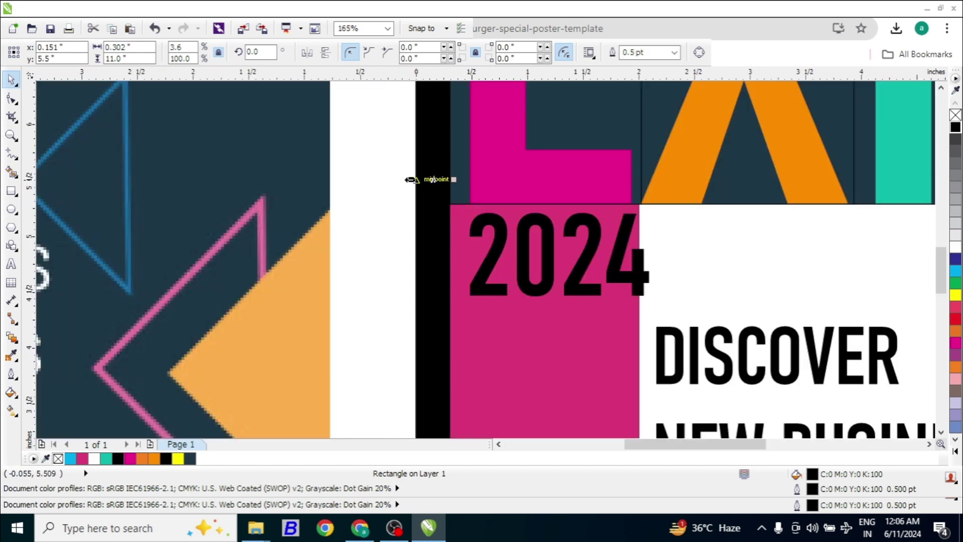
{"action": "left_click_drag", "start_coordinate": [411, 179], "coordinate": [431, 179]}
{"action": "scroll", "coordinate": [454, 271], "scroll_direction": "down", "scroll_amount": 4}
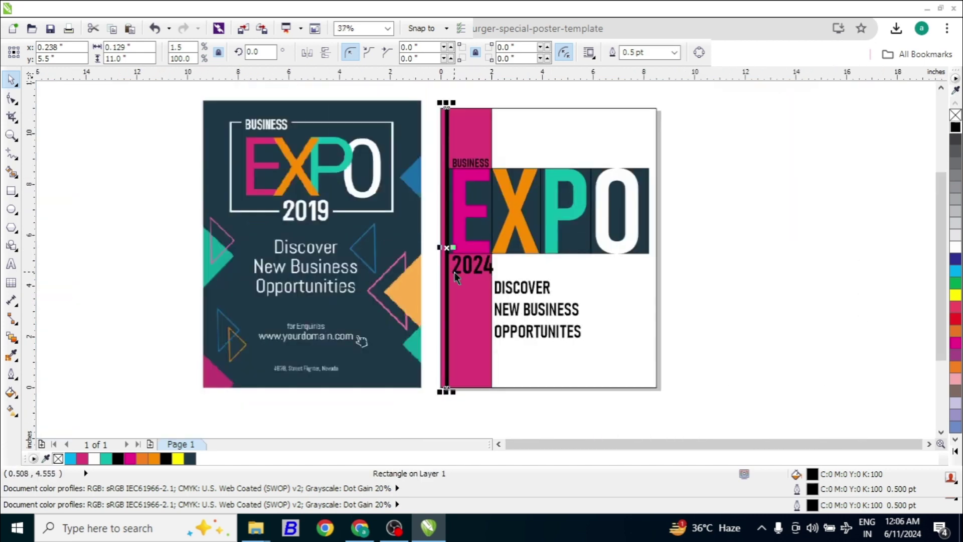
{"action": "left_click", "coordinate": [781, 254]}
Draw a polygon about 3.4 by 3.3 in overlapping the page's right edge beside the DISCOVER text, and set it to 4 sides.
{"action": "key", "text": "F3"}
{"action": "key", "text": "F2"}
{"action": "left_click_drag", "start_coordinate": [279, 119], "coordinate": [654, 327]}
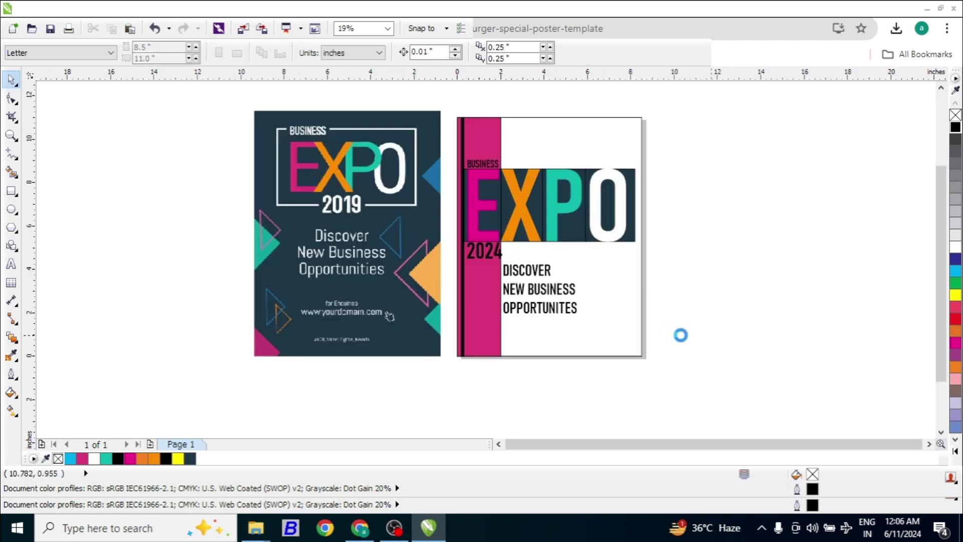
{"action": "scroll", "coordinate": [742, 361], "scroll_direction": "up", "scroll_amount": 1}
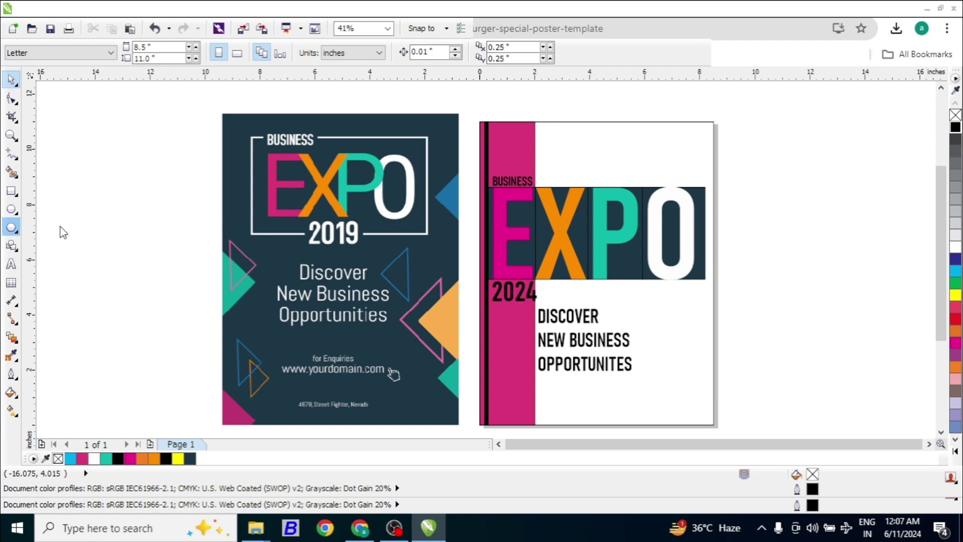
{"action": "left_click_drag", "start_coordinate": [647, 306], "coordinate": [742, 400]}
{"action": "key", "text": "space"}
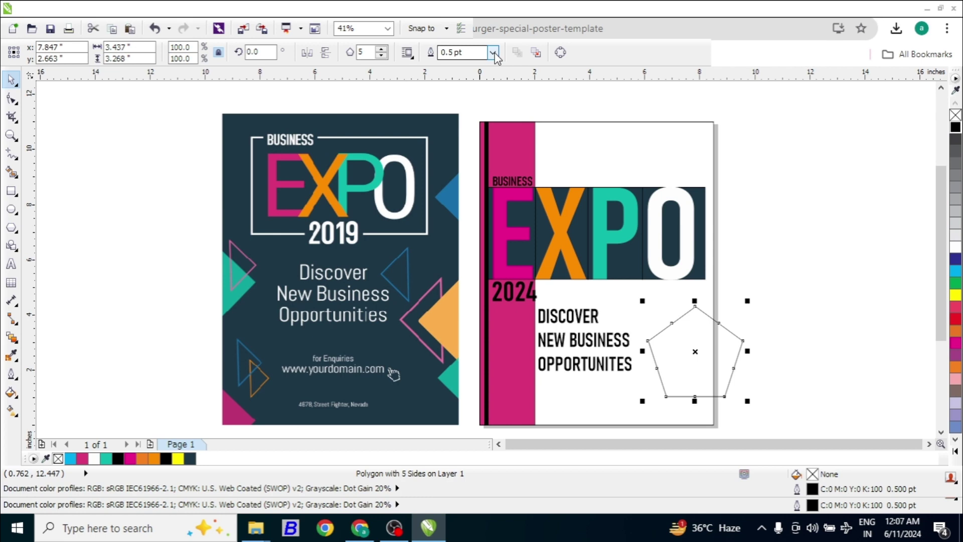
{"action": "left_click", "coordinate": [381, 49]}
{"action": "left_click", "coordinate": [382, 55]}
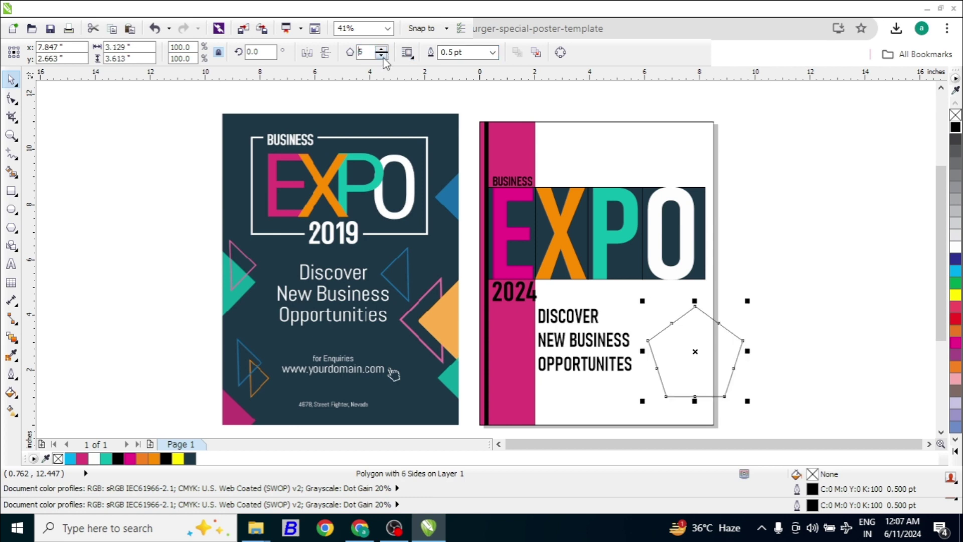
{"action": "left_click", "coordinate": [382, 56]}
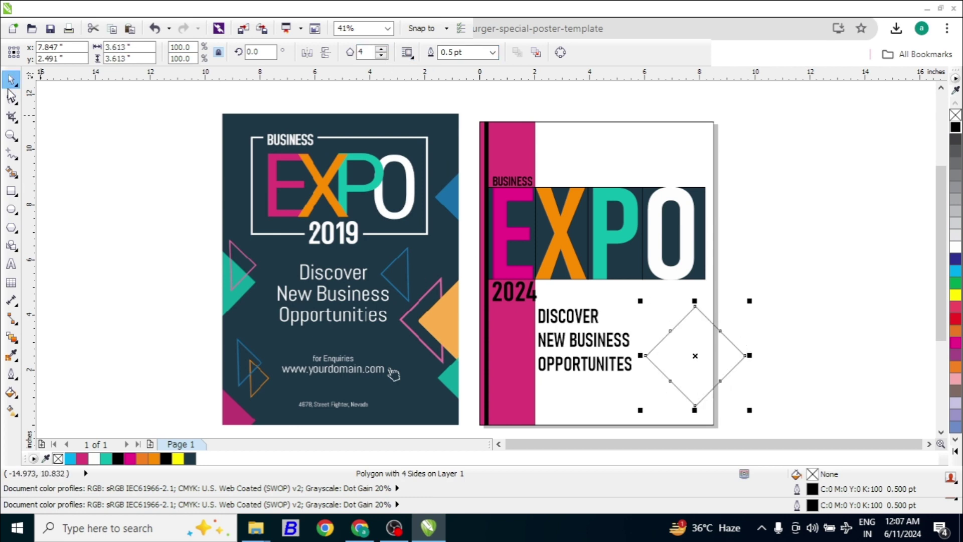
{"action": "scroll", "coordinate": [405, 217], "scroll_direction": "down", "scroll_amount": 2}
{"action": "scroll", "coordinate": [509, 287], "scroll_direction": "up", "scroll_amount": 2}
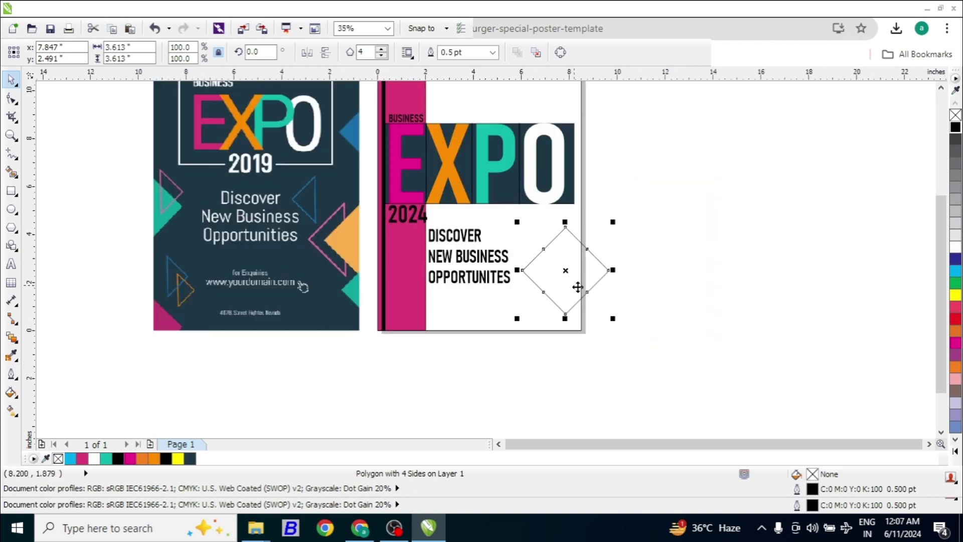
Centre the four-sided polygon on the page's right edge and fill it with the light orange (#FBAF4D) sampled from the reference poster.
{"action": "left_click_drag", "start_coordinate": [564, 273], "coordinate": [579, 272]}
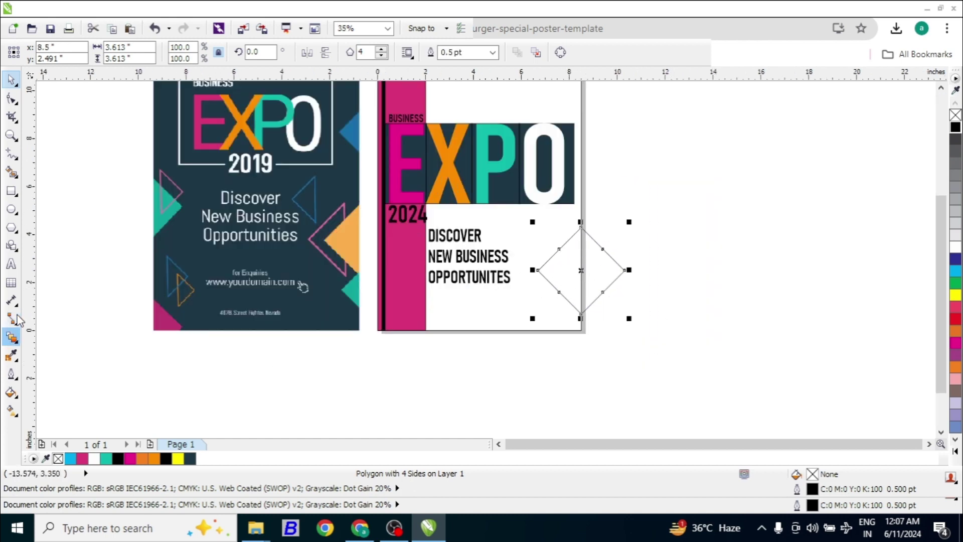
{"action": "left_click", "coordinate": [11, 355]}
{"action": "left_click", "coordinate": [357, 230]}
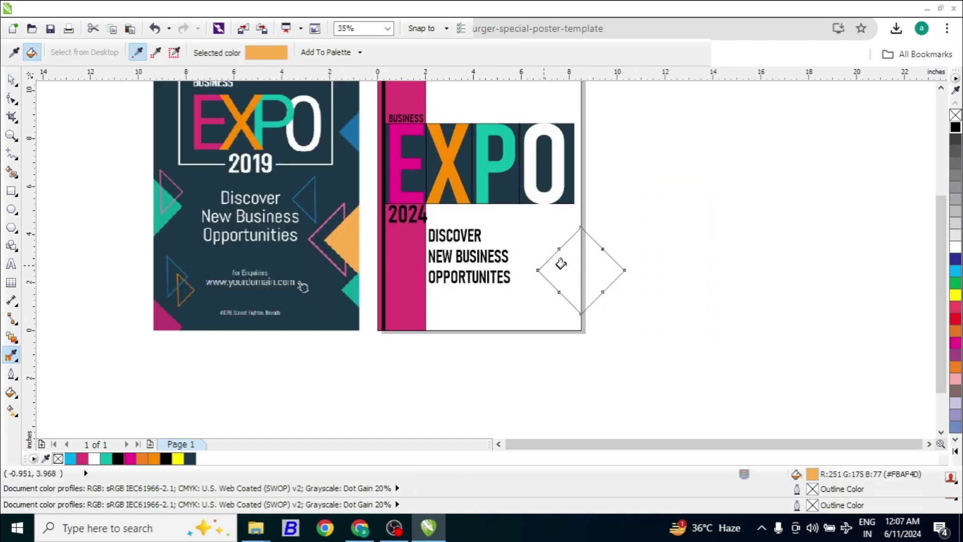
{"action": "left_click", "coordinate": [567, 272]}
{"action": "key", "text": "space"}
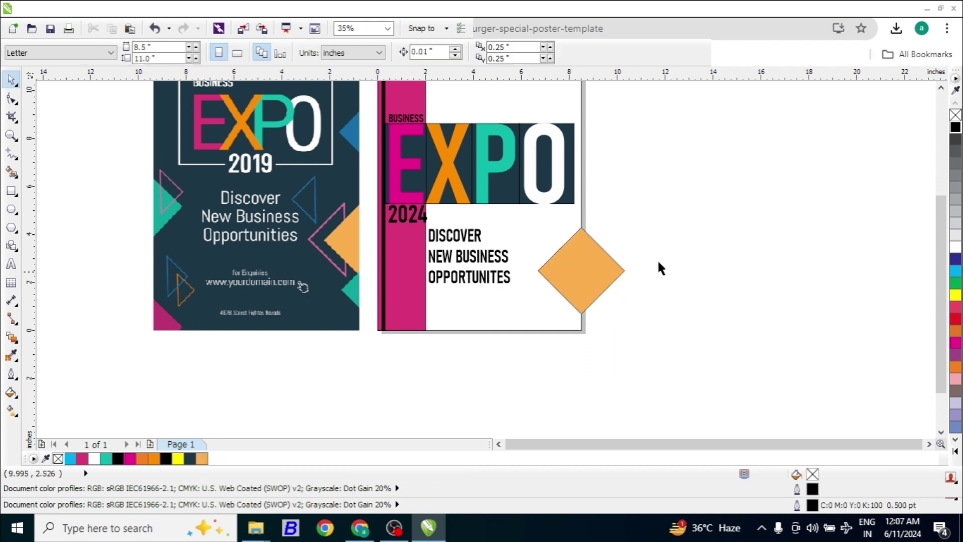
Place a copy of the orange diamond about 0.83 in farther left, toward the DISCOVER text, and remove the copy's fill.
{"action": "scroll", "coordinate": [552, 296], "scroll_direction": "up", "scroll_amount": 2}
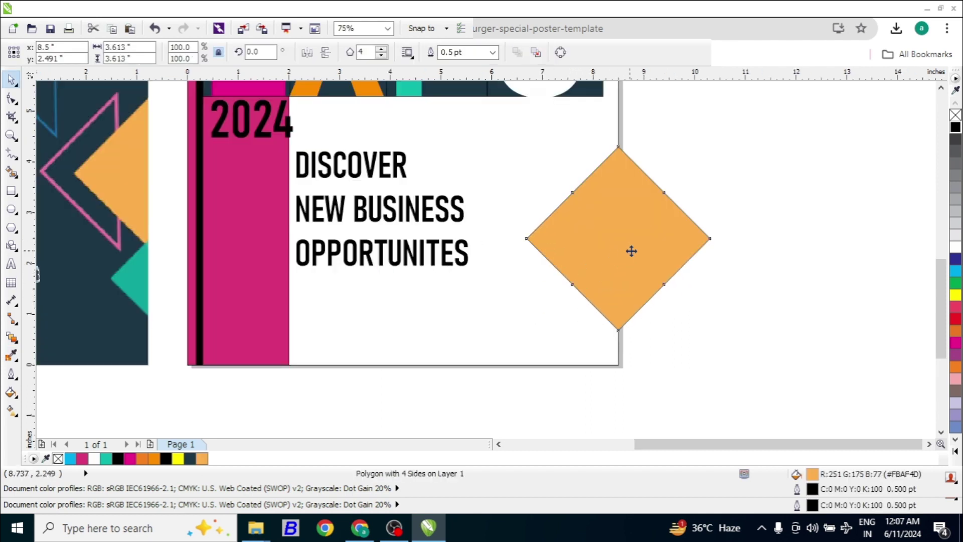
{"action": "left_click_drag", "start_coordinate": [630, 251], "coordinate": [589, 243]}
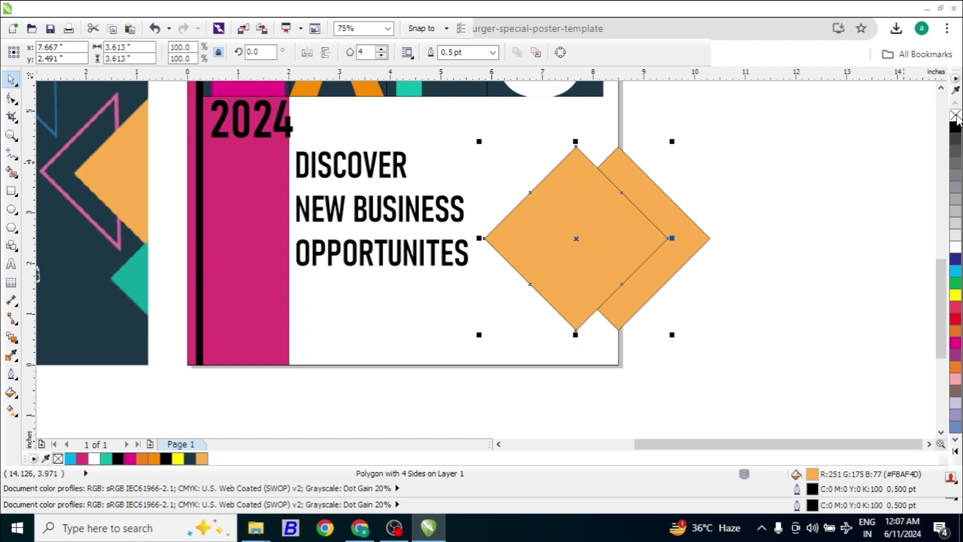
{"action": "left_click", "coordinate": [956, 117]}
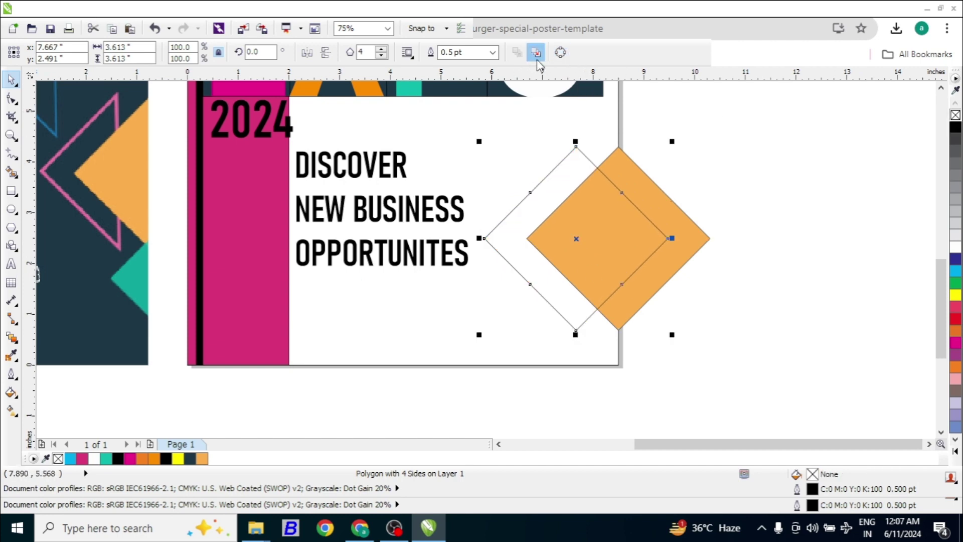
Try outline widths of 3 pt and 8 pt on the unfilled diamond and settle on 4 pt.
{"action": "left_click", "coordinate": [494, 54]}
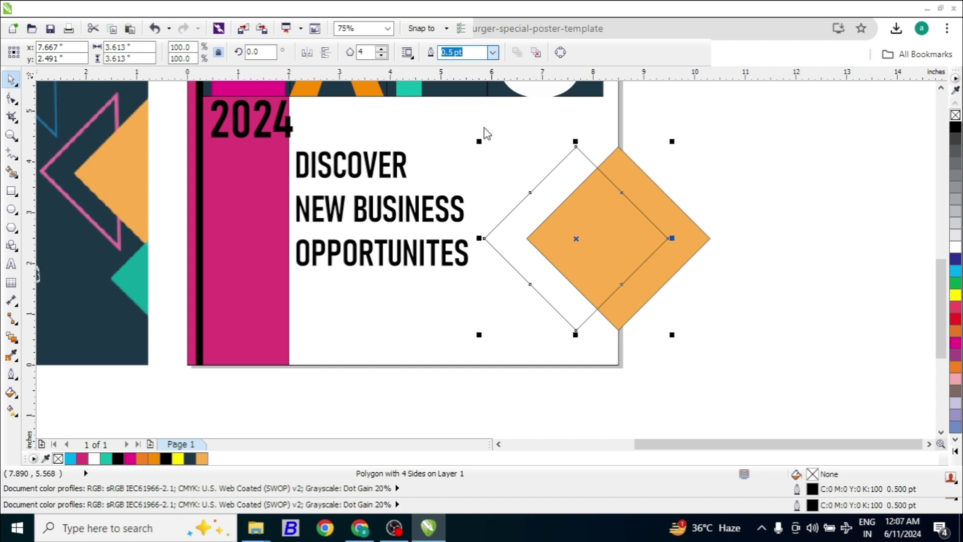
{"action": "type", "text": "3"}
{"action": "key", "text": "Return"}
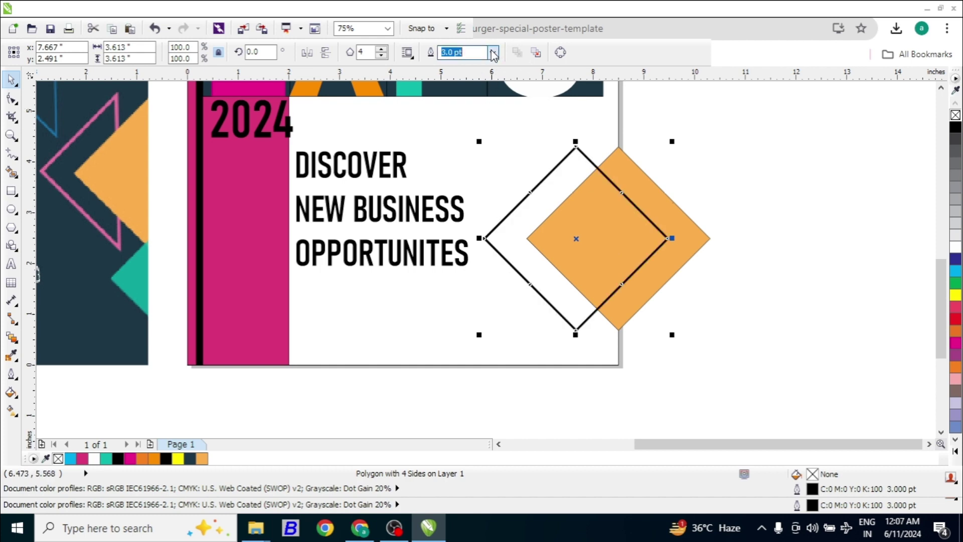
{"action": "type", "text": "8"}
{"action": "key", "text": "Return"}
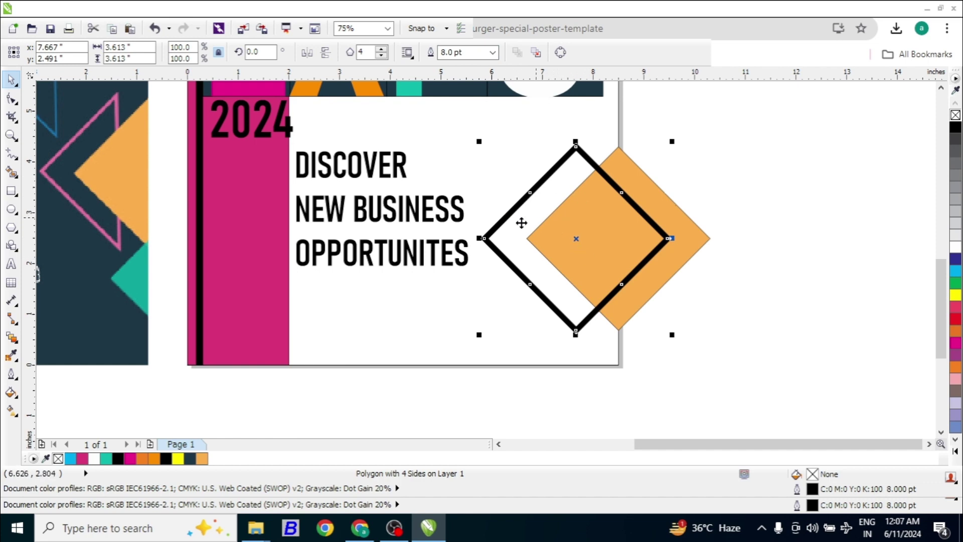
{"action": "left_click", "coordinate": [471, 52]}
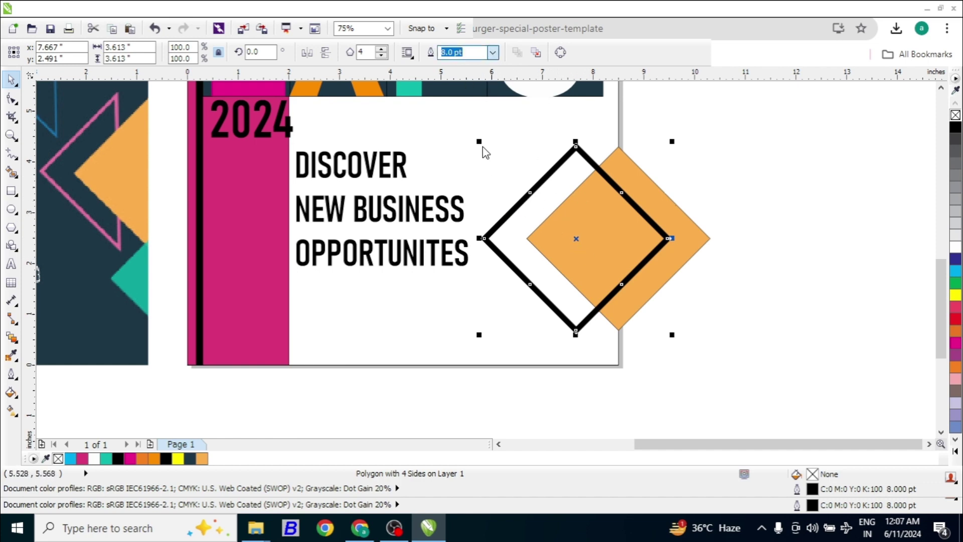
{"action": "type", "text": "4"}
{"action": "key", "text": "Return"}
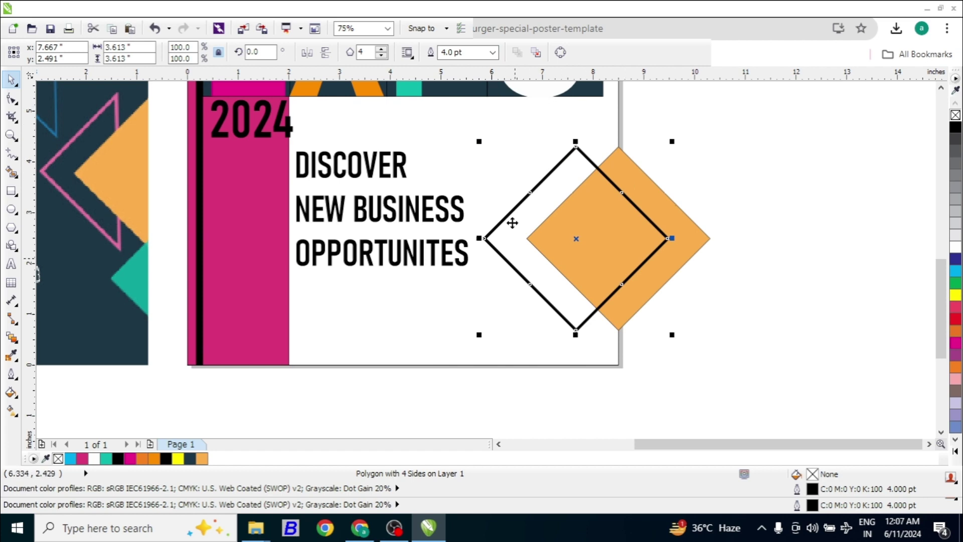
Sample the pink of the outlined triangle beside the reference poster's orange shape.
{"action": "scroll", "coordinate": [511, 221], "scroll_direction": "down", "scroll_amount": 2}
{"action": "left_click", "coordinate": [11, 355]}
{"action": "scroll", "coordinate": [391, 258], "scroll_direction": "up", "scroll_amount": 2}
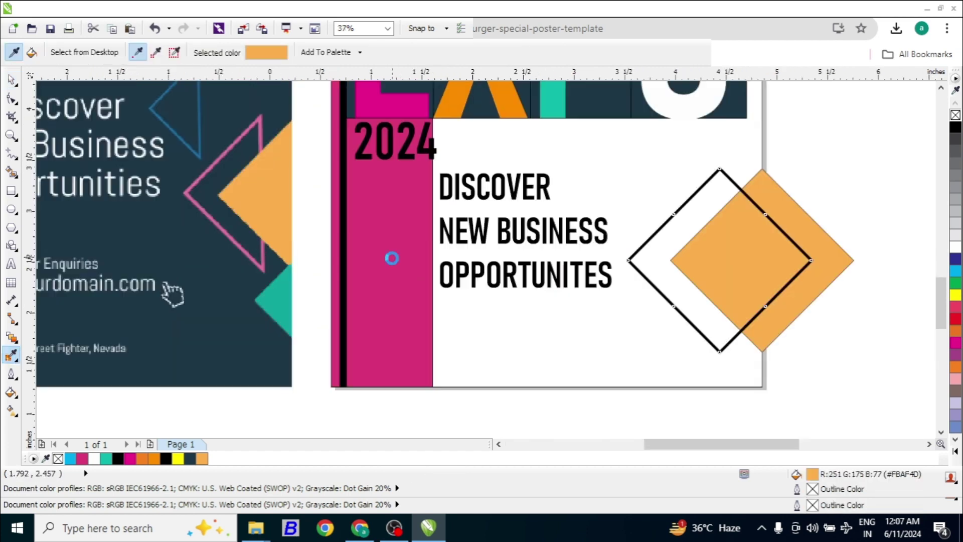
{"action": "scroll", "coordinate": [399, 221], "scroll_direction": "up", "scroll_amount": 2}
{"action": "left_click", "coordinate": [400, 221]}
{"action": "scroll", "coordinate": [399, 221], "scroll_direction": "down", "scroll_amount": 2}
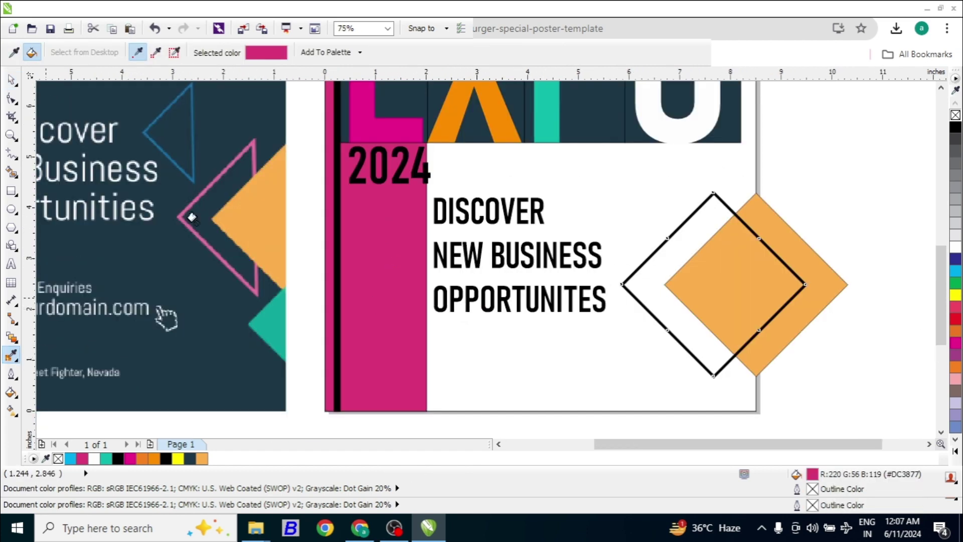
Sample the magenta of the letter E and apply it to the unfilled diamond's outline.
{"action": "left_click", "coordinate": [11, 355]}
{"action": "left_click", "coordinate": [385, 121]}
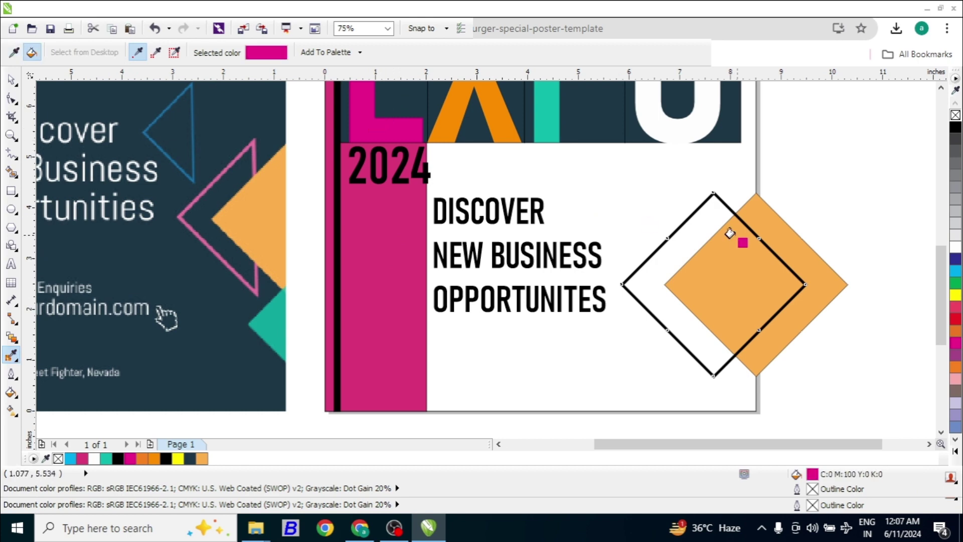
{"action": "scroll", "coordinate": [738, 236], "scroll_direction": "up", "scroll_amount": 6}
{"action": "left_click", "coordinate": [833, 288]}
{"action": "scroll", "coordinate": [483, 244], "scroll_direction": "down", "scroll_amount": 8}
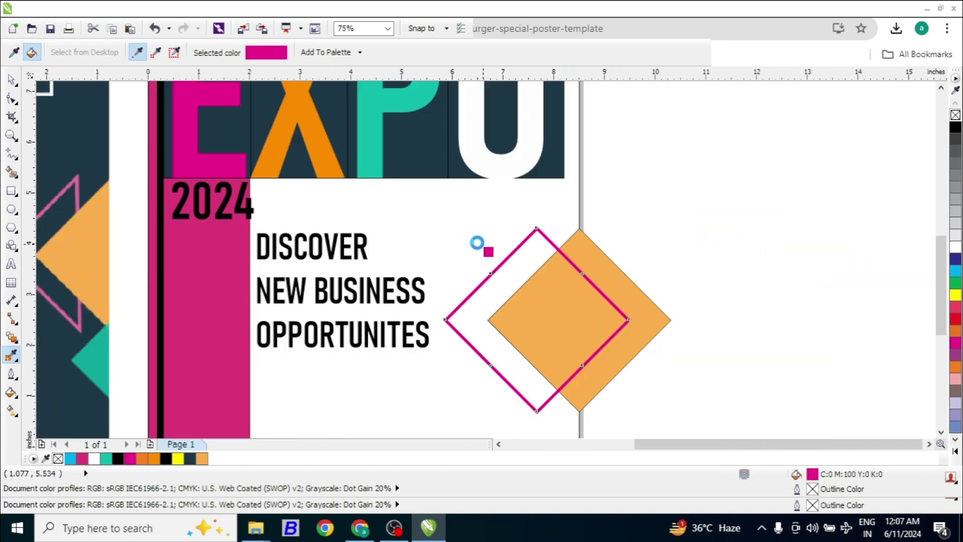
{"action": "key", "text": "space"}
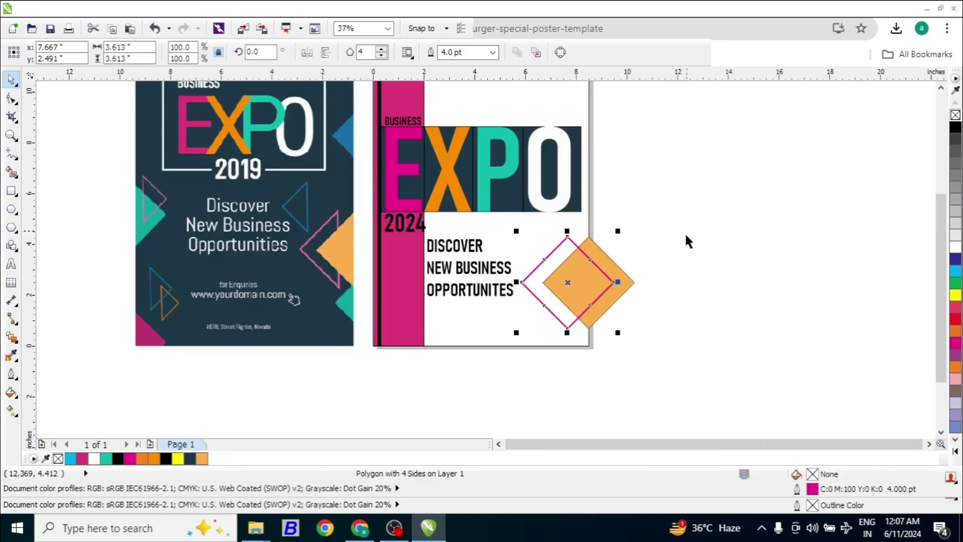
{"action": "left_click", "coordinate": [691, 221]}
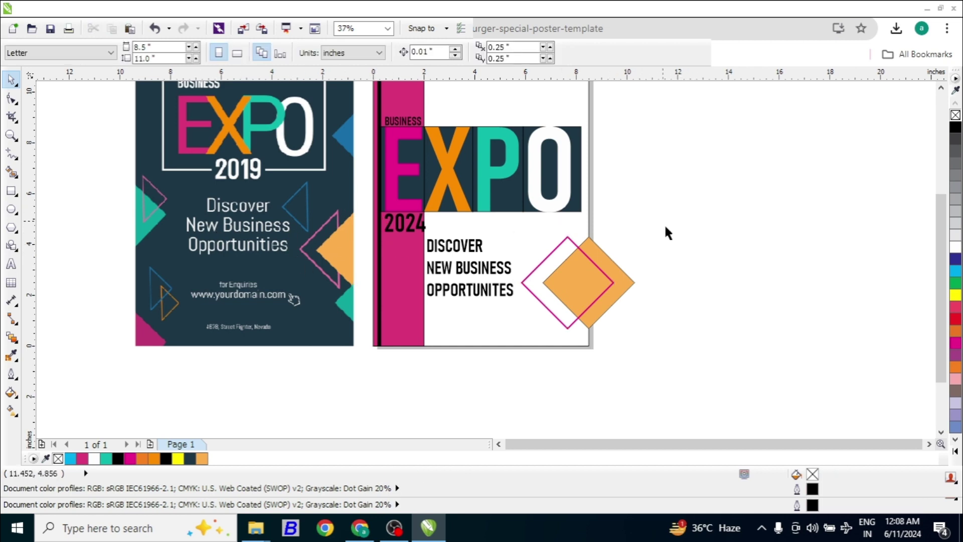
Try removing the outline from both diamonds at once and undo the change.
{"action": "left_click_drag", "start_coordinate": [662, 217], "coordinate": [518, 348]}
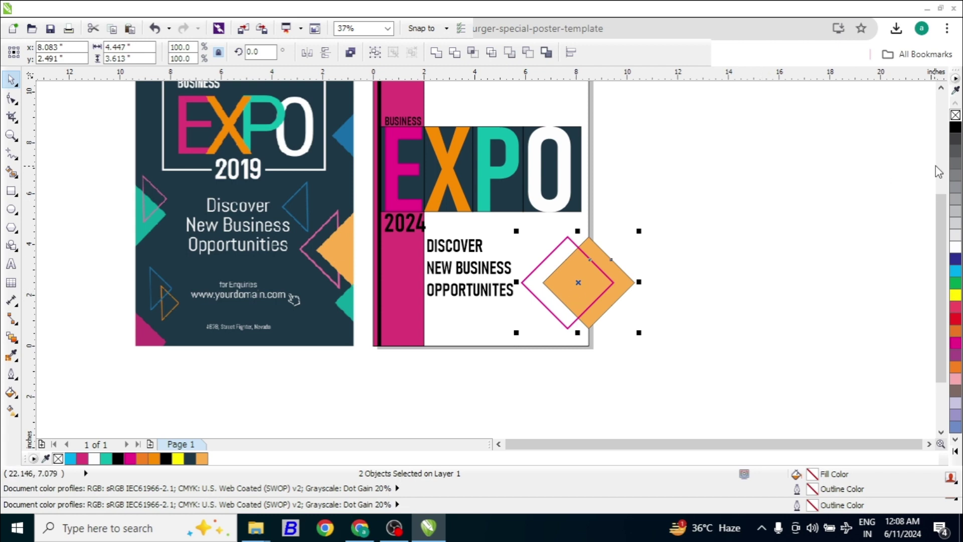
{"action": "right_click", "coordinate": [954, 116]}
{"action": "key", "text": "ctrl+z"}
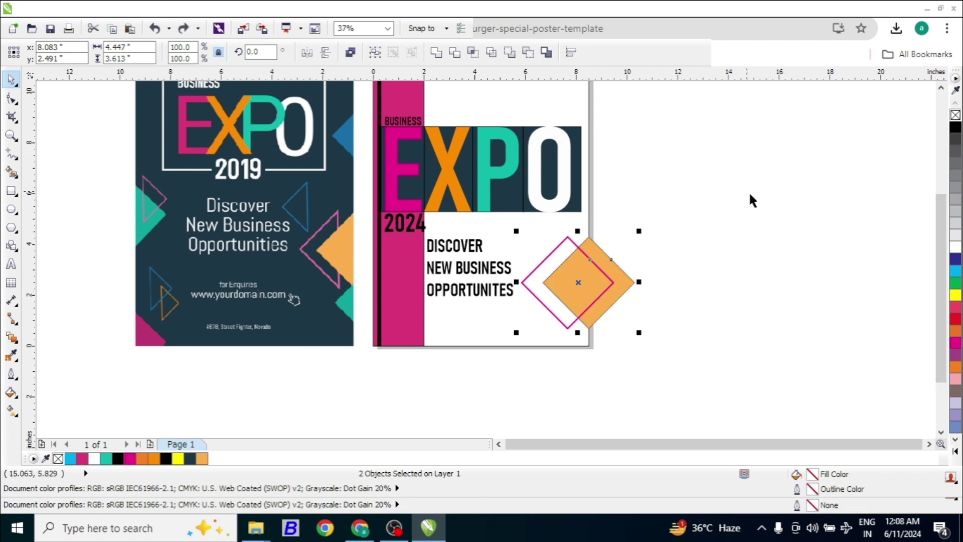
Remove the thin black outline from the orange diamond only.
{"action": "left_click", "coordinate": [748, 193]}
{"action": "left_click", "coordinate": [618, 280]}
{"action": "right_click", "coordinate": [955, 116]}
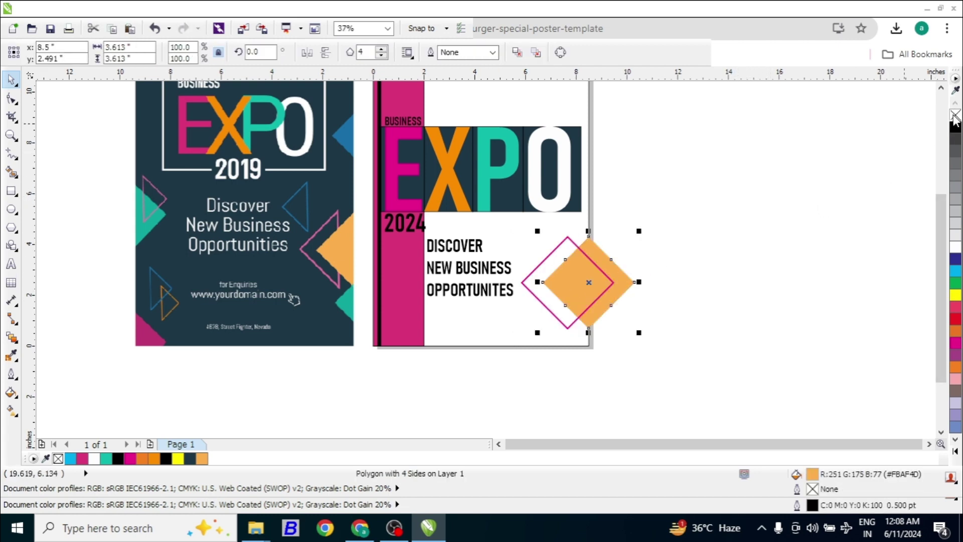
{"action": "left_click", "coordinate": [721, 195]}
Bring the orange diamond in front of the magenta outlined diamond.
{"action": "left_click_drag", "start_coordinate": [665, 222], "coordinate": [495, 337]}
{"action": "left_click", "coordinate": [690, 260]}
{"action": "left_click", "coordinate": [581, 270]}
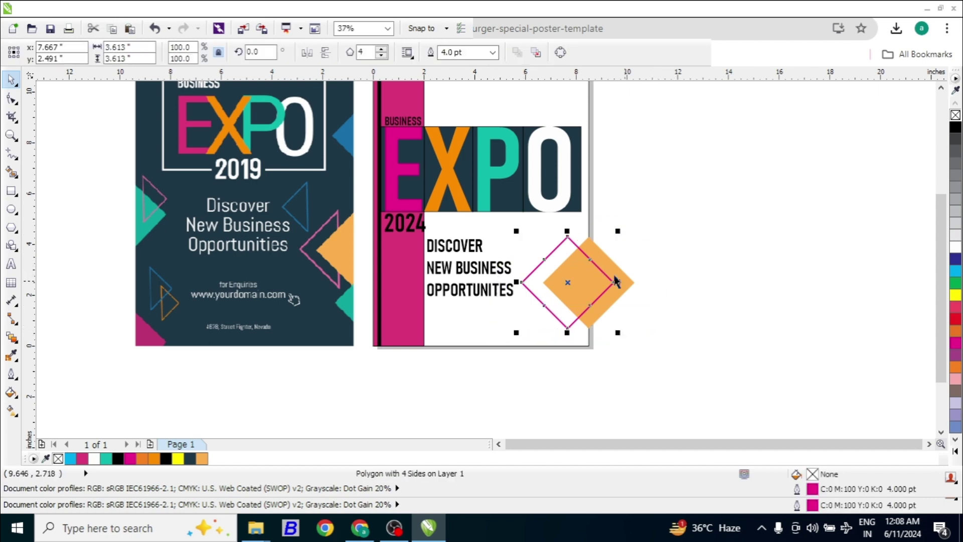
{"action": "key", "text": "shift+Page_Up"}
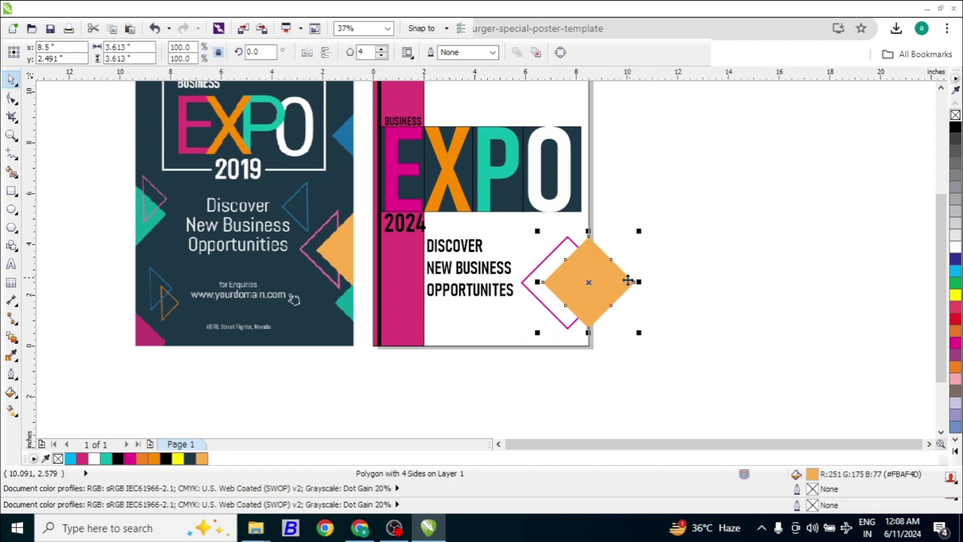
{"action": "left_click", "coordinate": [664, 253]}
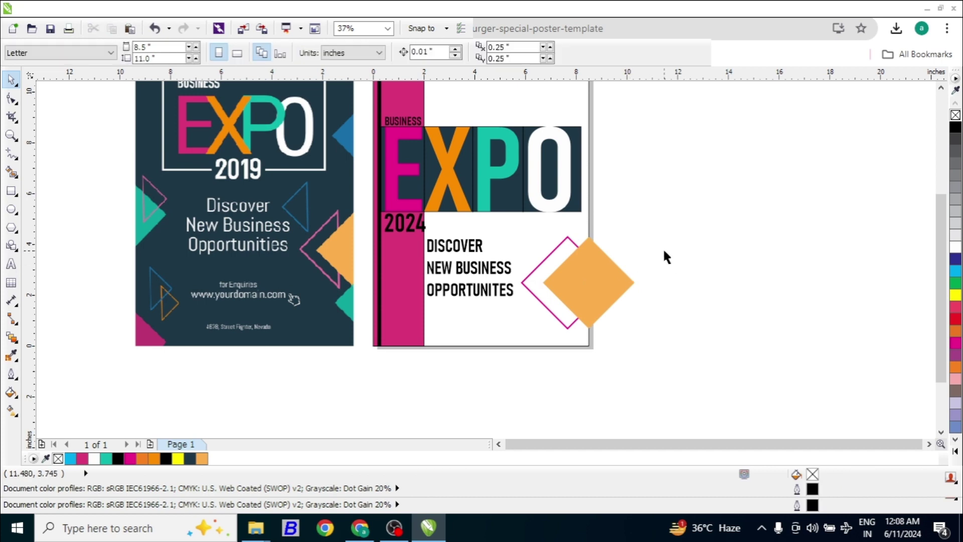
Try moving the orange diamond up about 0.5 in and undo the move.
{"action": "left_click", "coordinate": [574, 256]}
{"action": "left_click_drag", "start_coordinate": [634, 229], "coordinate": [500, 354]}
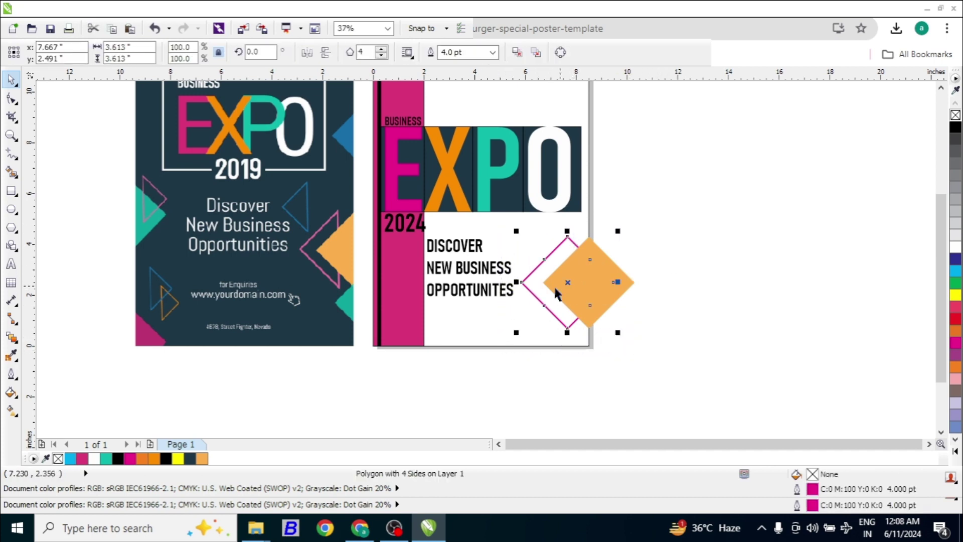
{"action": "left_click_drag", "start_coordinate": [589, 283], "coordinate": [589, 270]}
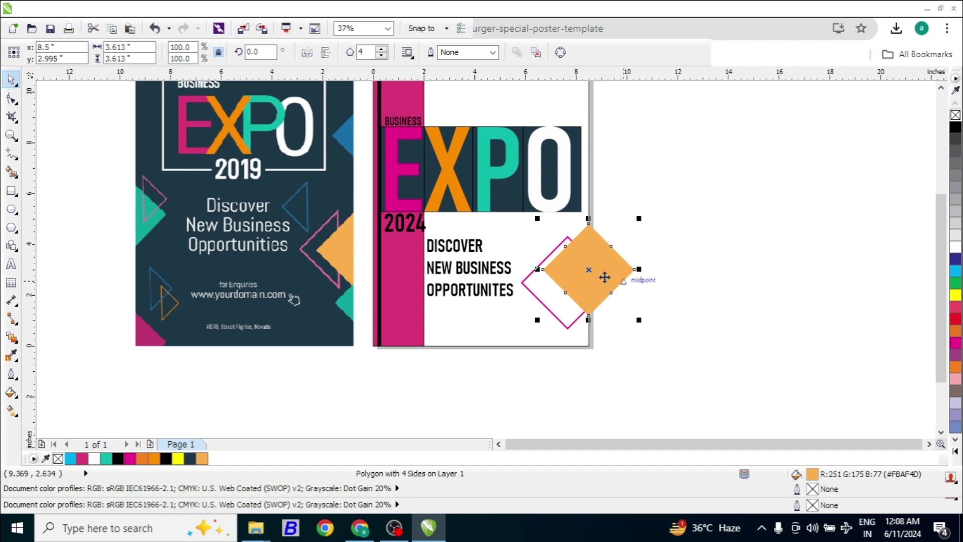
{"action": "key", "text": "ctrl+z"}
{"action": "left_click_drag", "start_coordinate": [643, 225], "coordinate": [513, 335]}
{"action": "left_click", "coordinate": [710, 263]}
{"action": "left_click", "coordinate": [569, 246]}
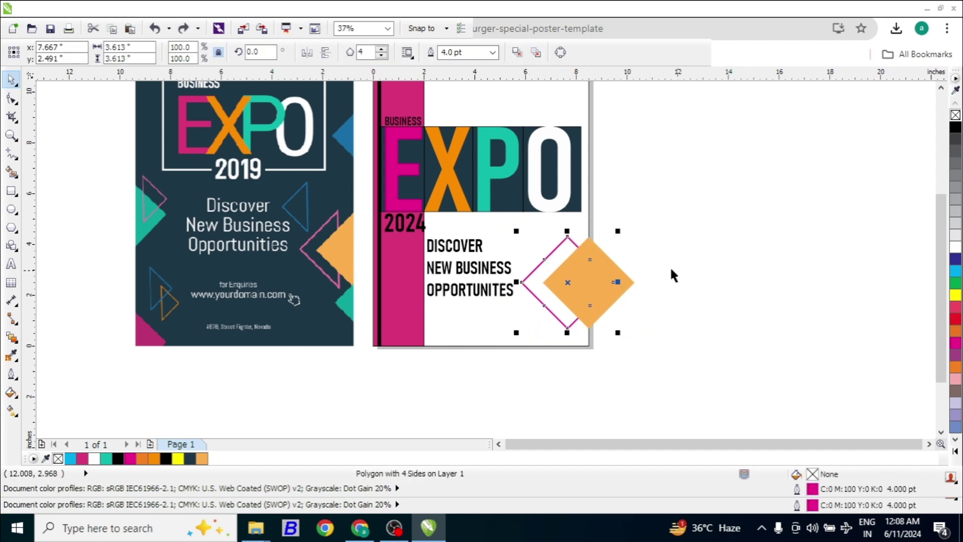
Place a copy of both diamonds in the empty area to the right of the page.
{"action": "left_click", "coordinate": [697, 241]}
{"action": "left_click_drag", "start_coordinate": [664, 215], "coordinate": [516, 335]}
{"action": "left_click_drag", "start_coordinate": [584, 296], "coordinate": [720, 245]}
{"action": "right_click", "coordinate": [720, 245]}
{"action": "left_click", "coordinate": [741, 277]}
Try deleting the right-hand nodes of the copied magenta diamond with the Shape tool and undo the deletion.
{"action": "double_click", "coordinate": [704, 197]}
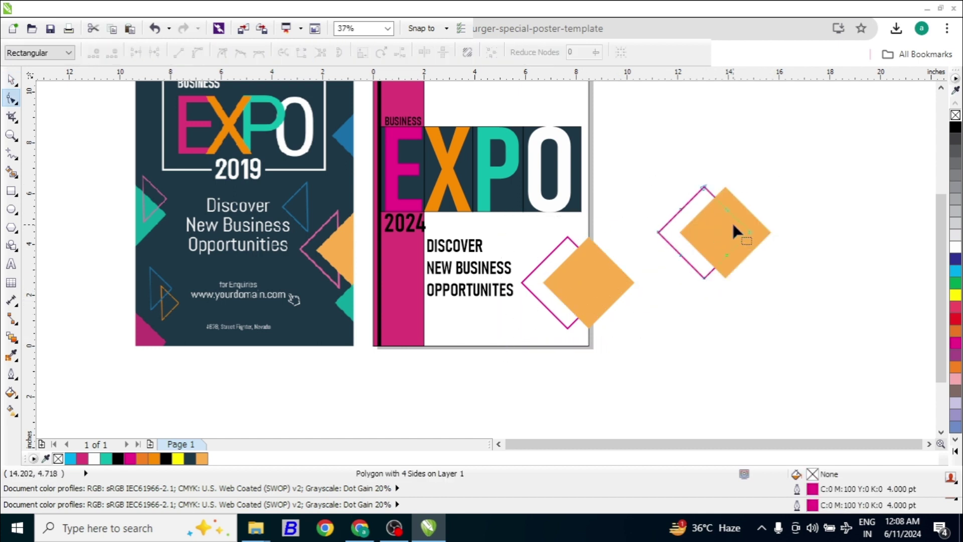
{"action": "left_click_drag", "start_coordinate": [715, 184], "coordinate": [767, 306]}
{"action": "key", "text": "Delete"}
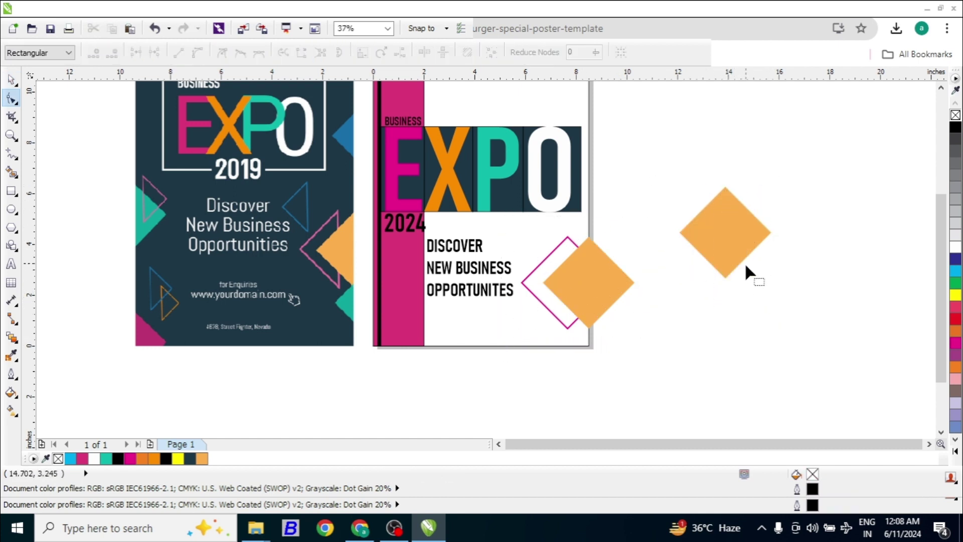
{"action": "key", "text": "ctrl+z"}
Try reshaping the copied magenta diamond by pulling its right corner node down and outward, and undo the distortion.
{"action": "scroll", "coordinate": [757, 248], "scroll_direction": "up", "scroll_amount": 2}
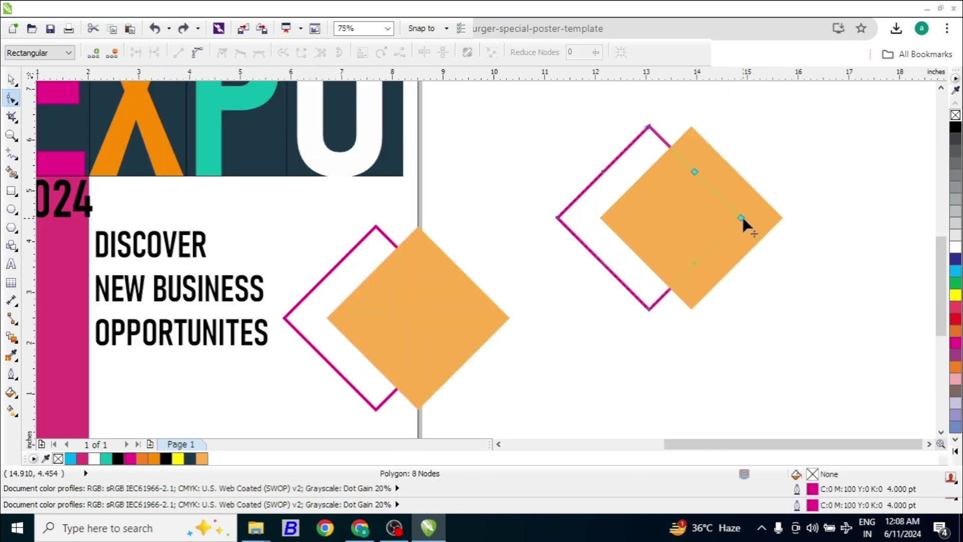
{"action": "left_click_drag", "start_coordinate": [741, 219], "coordinate": [762, 273]}
{"action": "scroll", "coordinate": [762, 273], "scroll_direction": "down", "scroll_amount": 2}
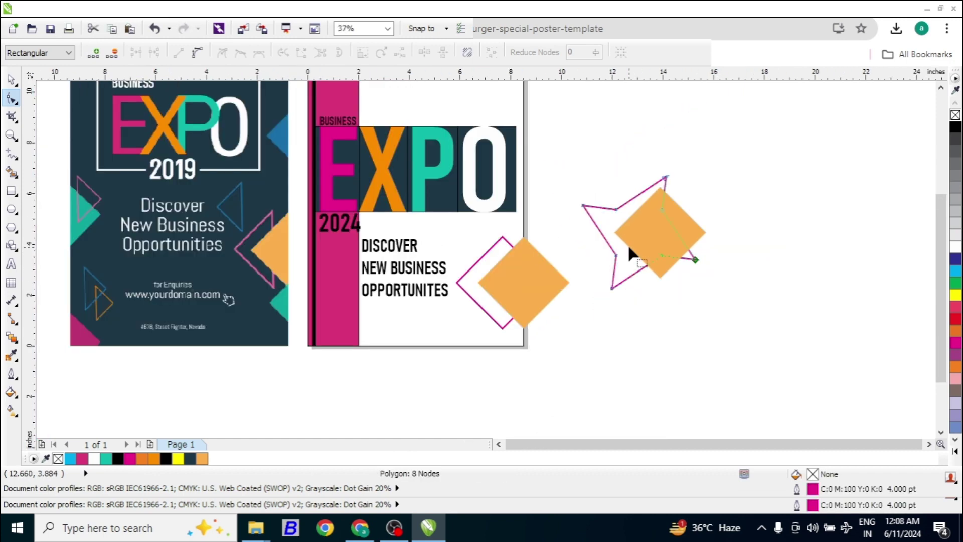
{"action": "key", "text": "space"}
{"action": "left_click", "coordinate": [753, 215]}
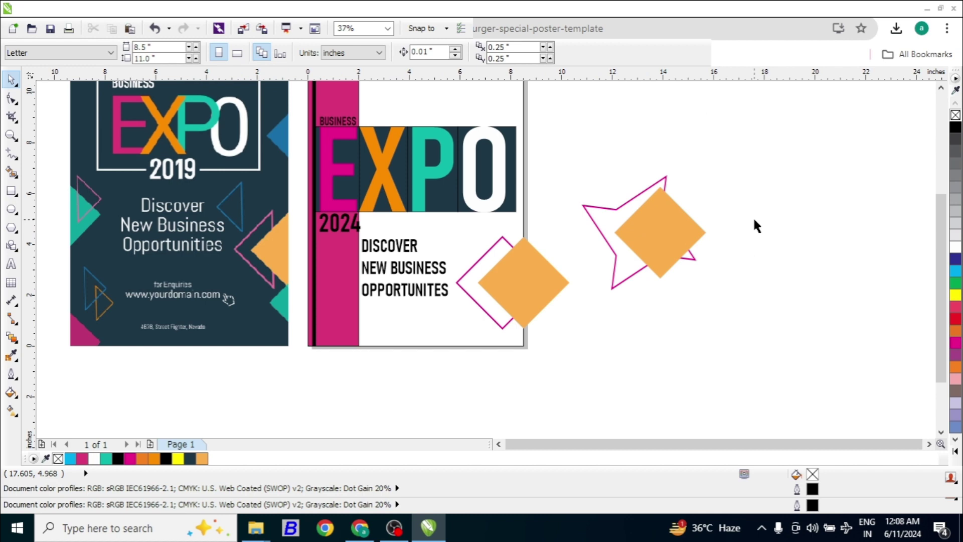
{"action": "key", "text": "ctrl+z"}
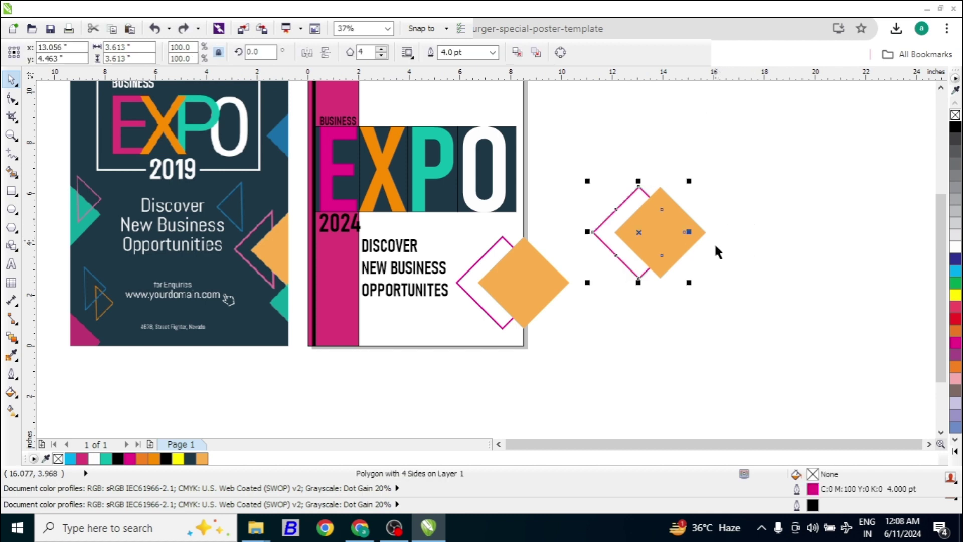
Delete the copied magenta and orange diamonds beside the page.
{"action": "left_click", "coordinate": [721, 194]}
{"action": "left_click_drag", "start_coordinate": [705, 173], "coordinate": [584, 311]}
{"action": "key", "text": "Delete"}
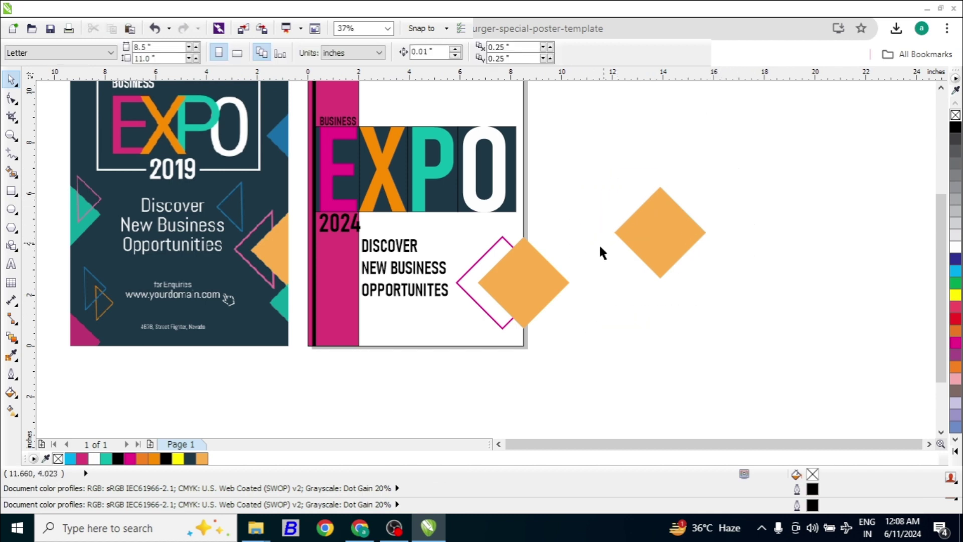
{"action": "left_click", "coordinate": [661, 240]}
{"action": "key", "text": "Delete"}
{"action": "scroll", "coordinate": [574, 281], "scroll_direction": "down", "scroll_amount": 2}
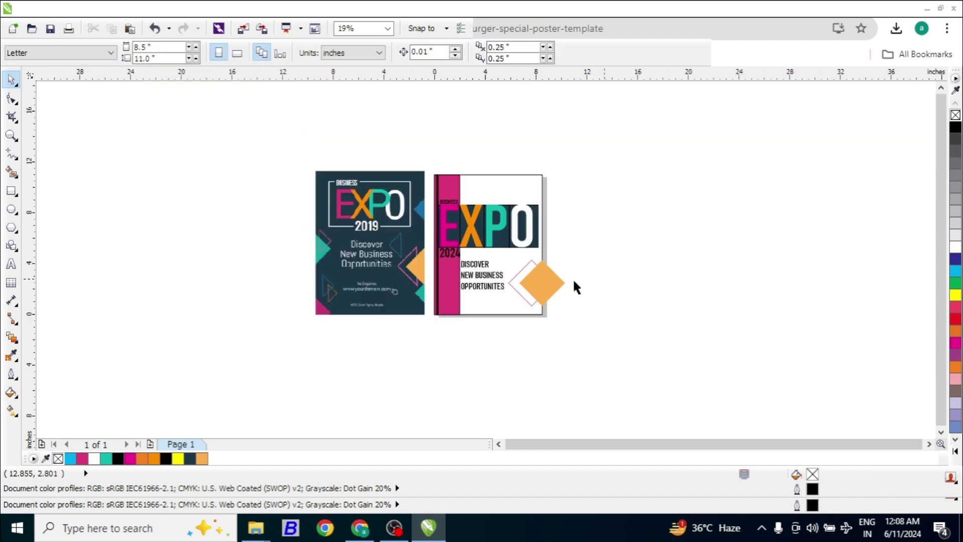
{"action": "left_click_drag", "start_coordinate": [268, 165], "coordinate": [675, 344]}
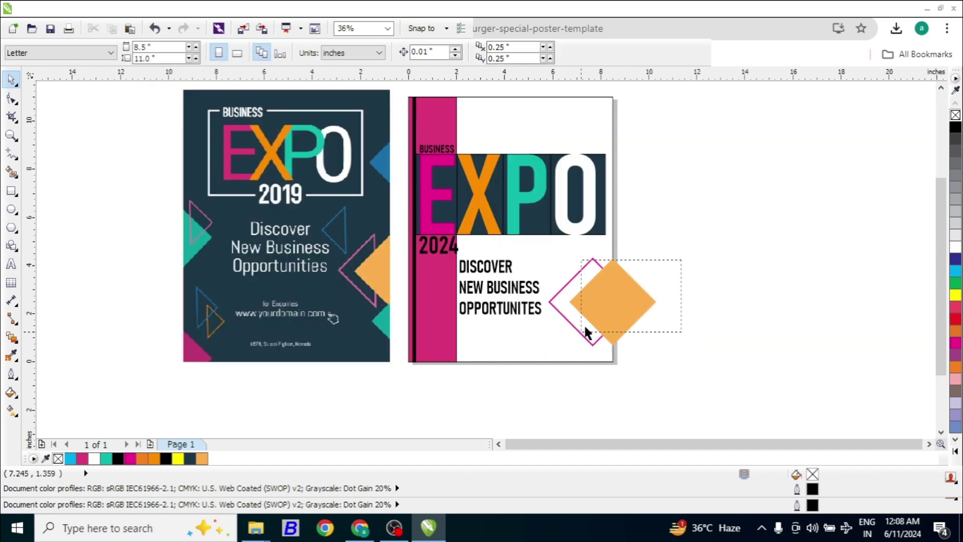
Group the magenta outlined diamond with the orange diamond and place a copy of the group on the page's lower edge.
{"action": "left_click_drag", "start_coordinate": [682, 252], "coordinate": [554, 343]}
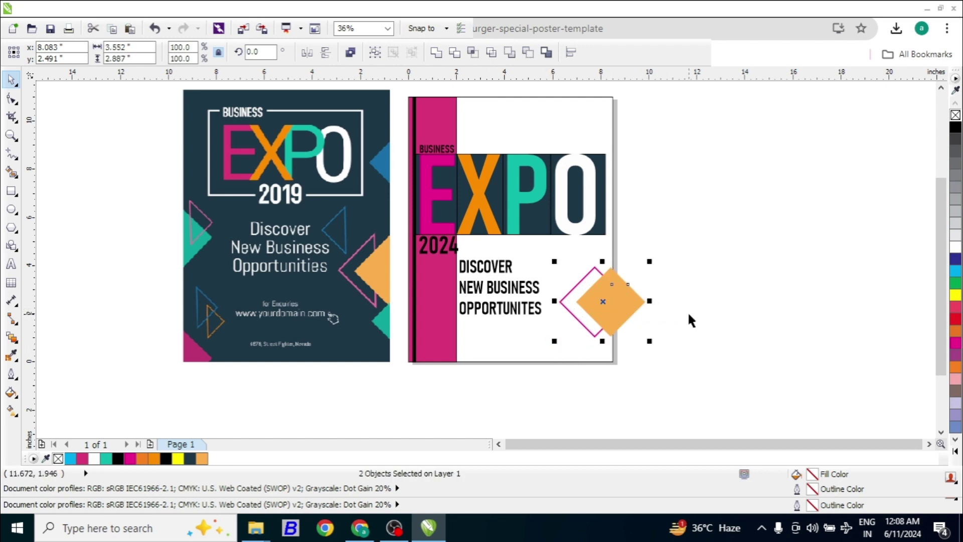
{"action": "left_click", "coordinate": [375, 52]}
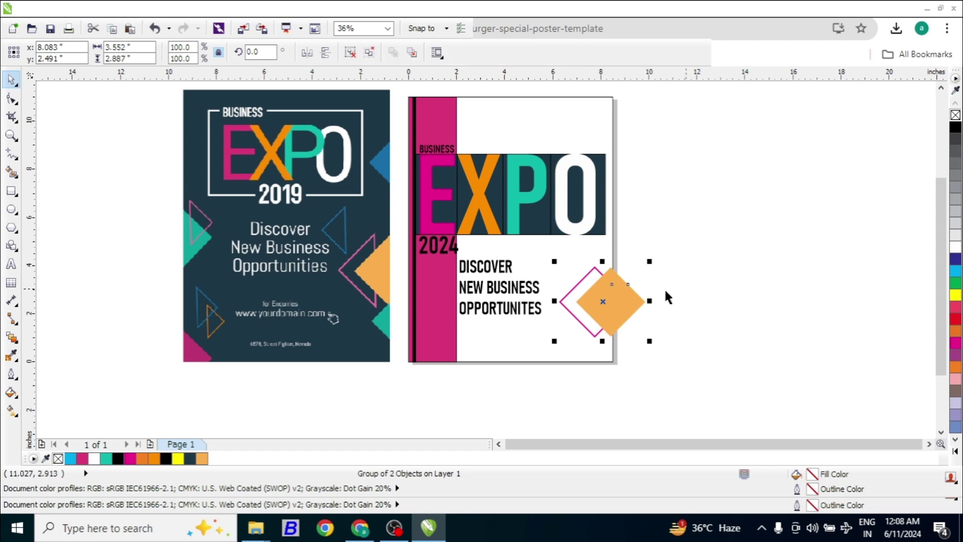
{"action": "left_click", "coordinate": [685, 265]}
{"action": "left_click_drag", "start_coordinate": [611, 304], "coordinate": [512, 361]}
{"action": "left_click", "coordinate": [711, 326]}
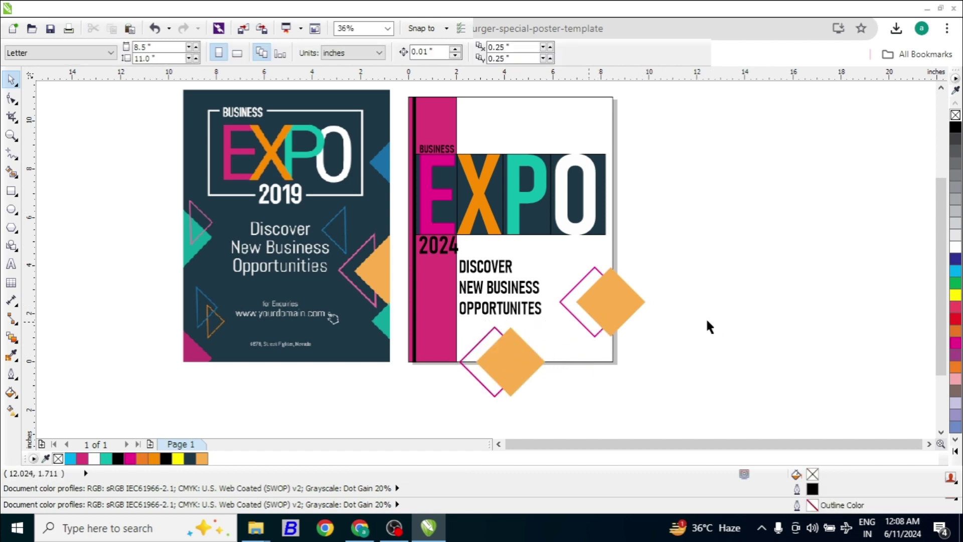
Recolour the filled diamond of the lower copy with the magenta (C0 M100 Y0 K0) sampled from the letter E.
{"action": "left_click", "coordinate": [11, 355]}
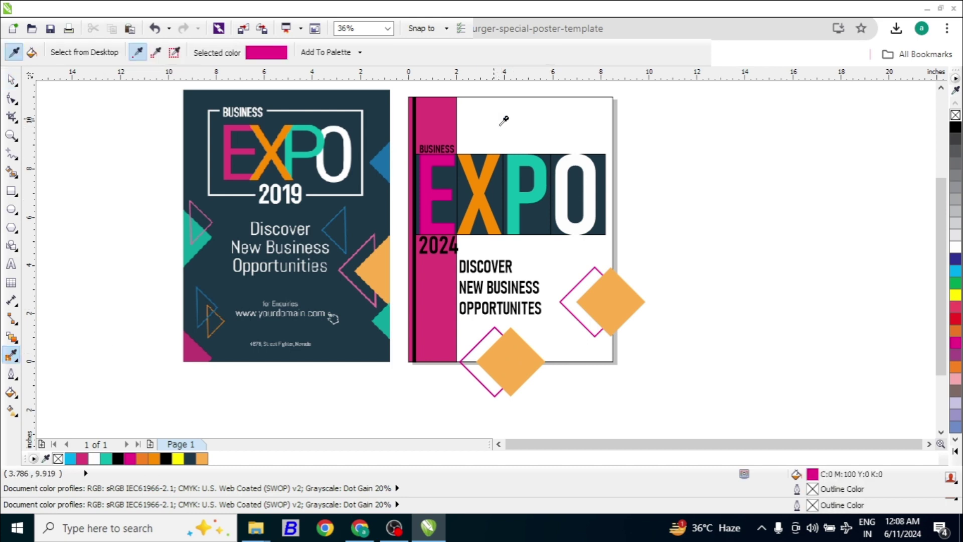
{"action": "left_click", "coordinate": [443, 152]}
{"action": "left_click", "coordinate": [521, 355]}
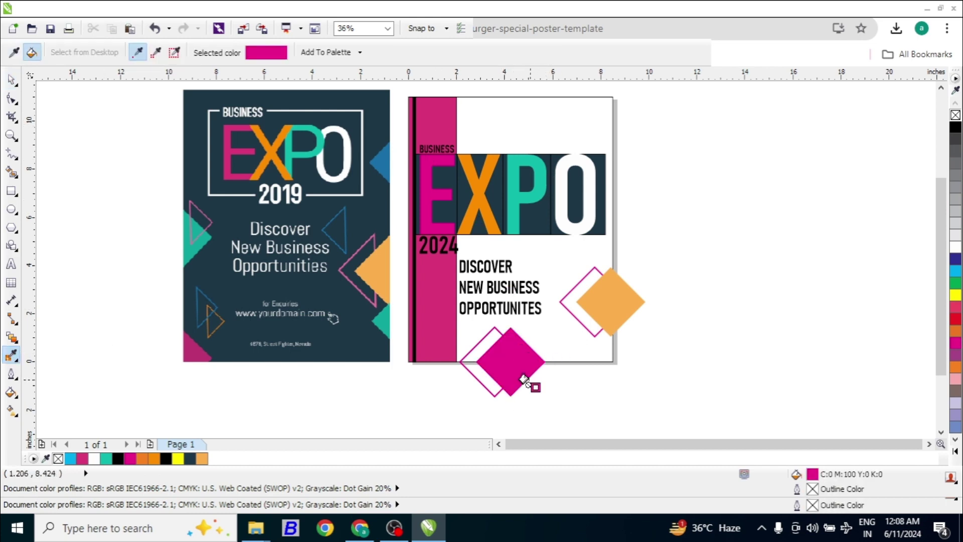
{"action": "key", "text": "space"}
Place a copy of the magenta diamond group over the page's upper-right corner.
{"action": "scroll", "coordinate": [399, 288], "scroll_direction": "down", "scroll_amount": 2}
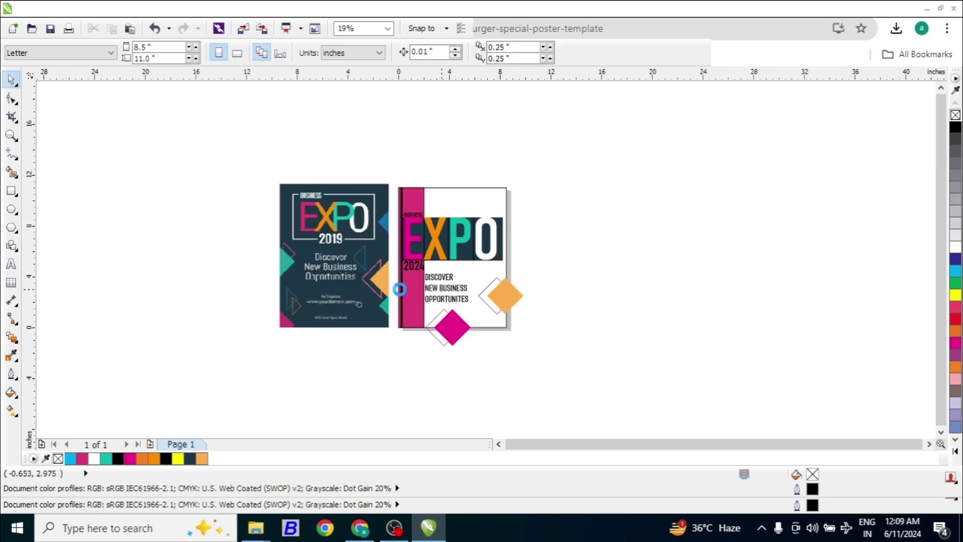
{"action": "key", "text": "F2"}
{"action": "left_click_drag", "start_coordinate": [277, 144], "coordinate": [647, 370]}
{"action": "left_click_drag", "start_coordinate": [483, 365], "coordinate": [535, 166]}
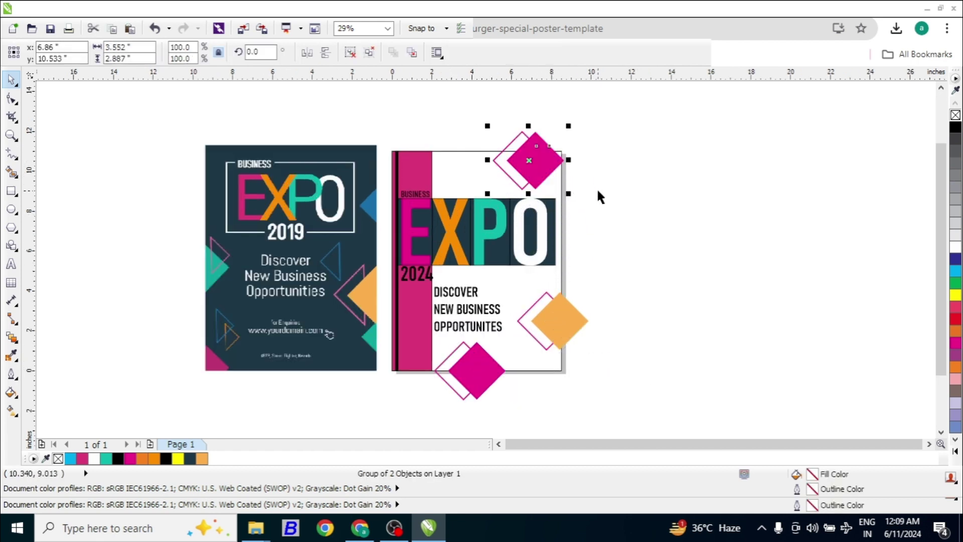
{"action": "left_click", "coordinate": [661, 216]}
Fill the poster's vertical strip with the magenta (C0 M100 Y0 K0) sampled from the letter E.
{"action": "key", "text": "z"}
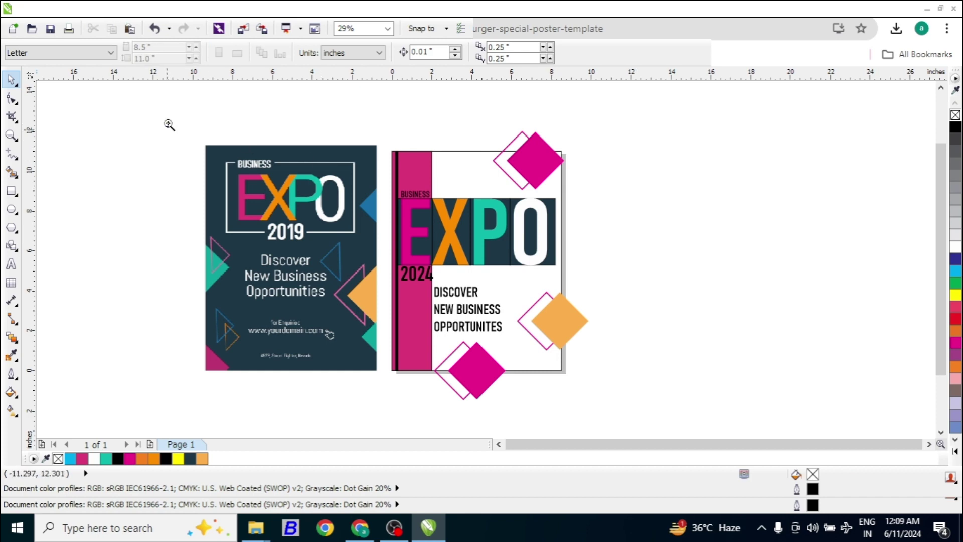
{"action": "left_click_drag", "start_coordinate": [168, 124], "coordinate": [718, 388]}
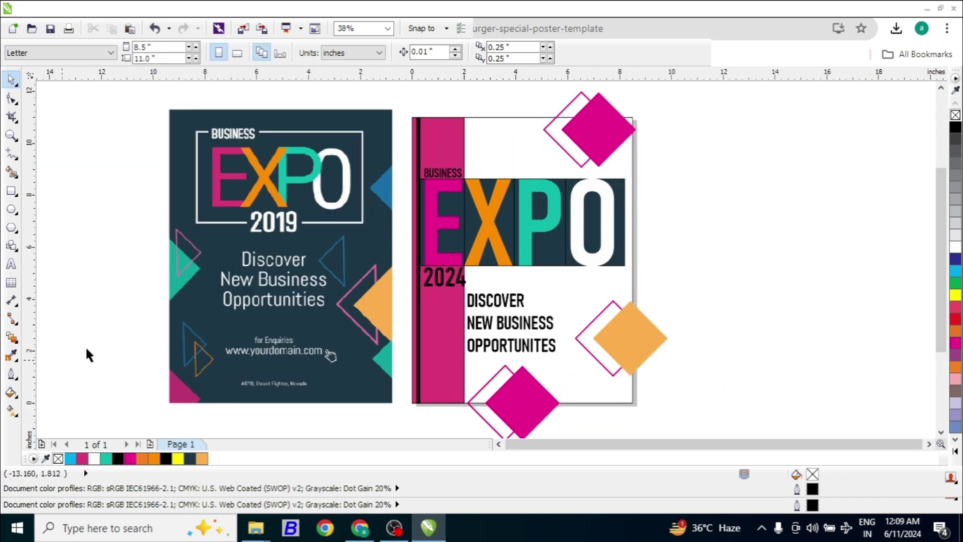
{"action": "left_click", "coordinate": [11, 355]}
{"action": "left_click", "coordinate": [440, 176]}
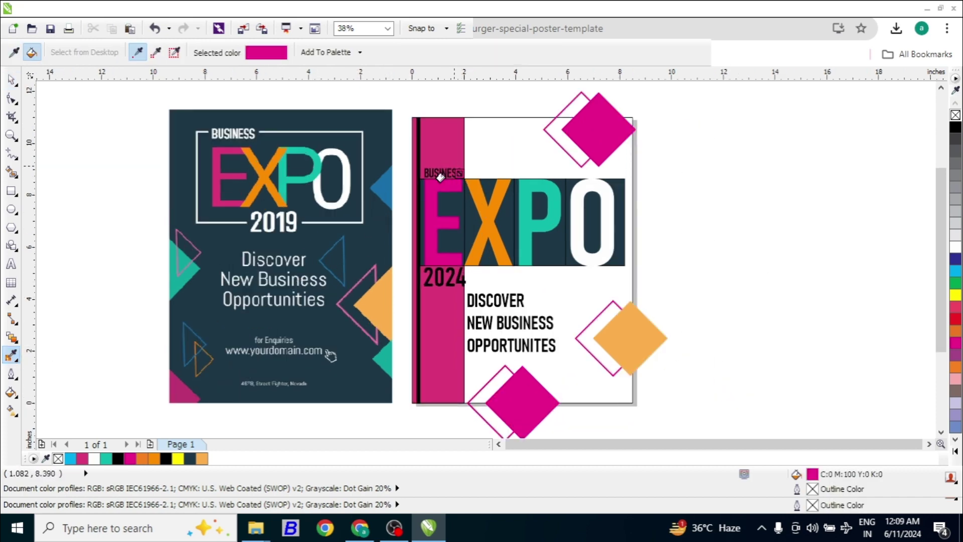
{"action": "left_click", "coordinate": [440, 176]}
{"action": "key", "text": "space"}
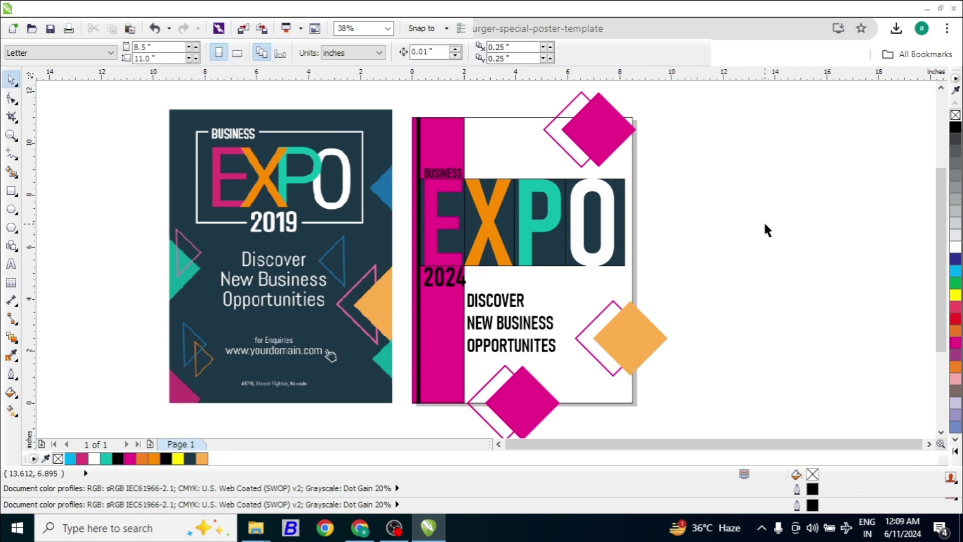
PowerClip all three diamond groups inside the page-sized rectangle.
{"action": "scroll", "coordinate": [540, 260], "scroll_direction": "down", "scroll_amount": 1}
{"action": "key", "text": "F2"}
{"action": "left_click_drag", "start_coordinate": [296, 146], "coordinate": [651, 341]}
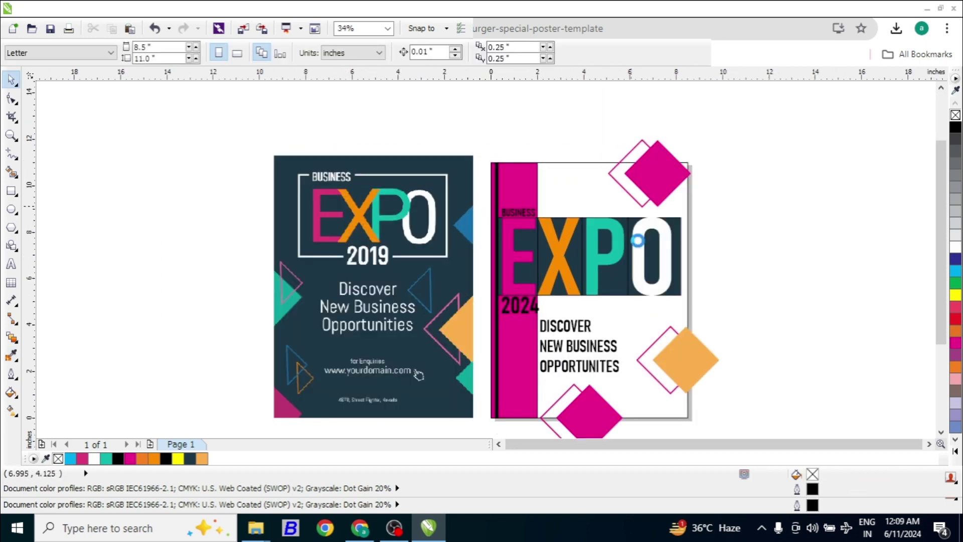
{"action": "left_click", "coordinate": [649, 160]}
{"action": "left_click", "coordinate": [676, 374], "text": "shift"}
{"action": "left_click", "coordinate": [595, 414], "text": "shift"}
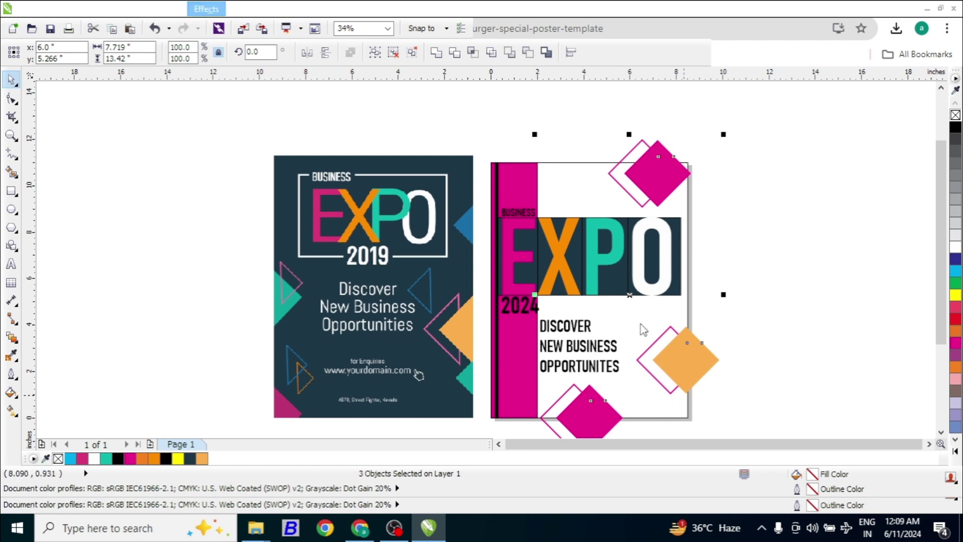
{"action": "left_click", "coordinate": [402, 213]}
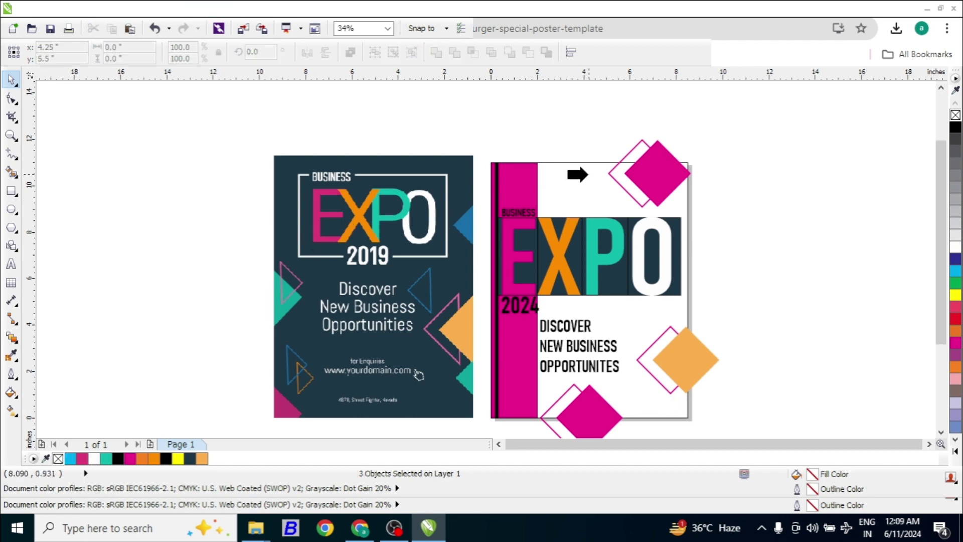
{"action": "left_click", "coordinate": [586, 174]}
{"action": "left_click", "coordinate": [741, 243]}
Fill the poster's page-sized background rectangle with 90% black.
{"action": "scroll", "coordinate": [381, 226], "scroll_direction": "down", "scroll_amount": 2}
{"action": "key", "text": "F2"}
{"action": "left_click_drag", "start_coordinate": [285, 165], "coordinate": [651, 367]}
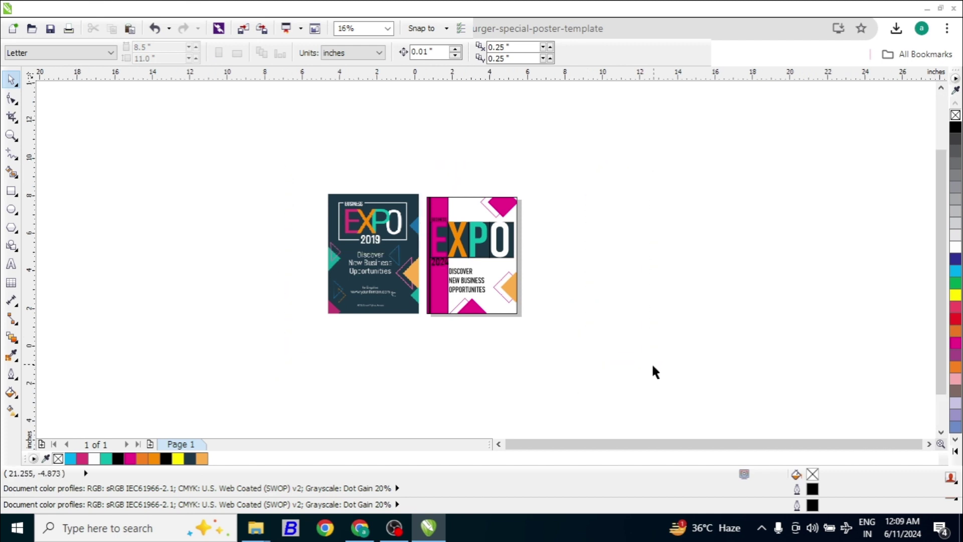
{"action": "key", "text": "F2"}
{"action": "left_click_drag", "start_coordinate": [213, 120], "coordinate": [709, 371]}
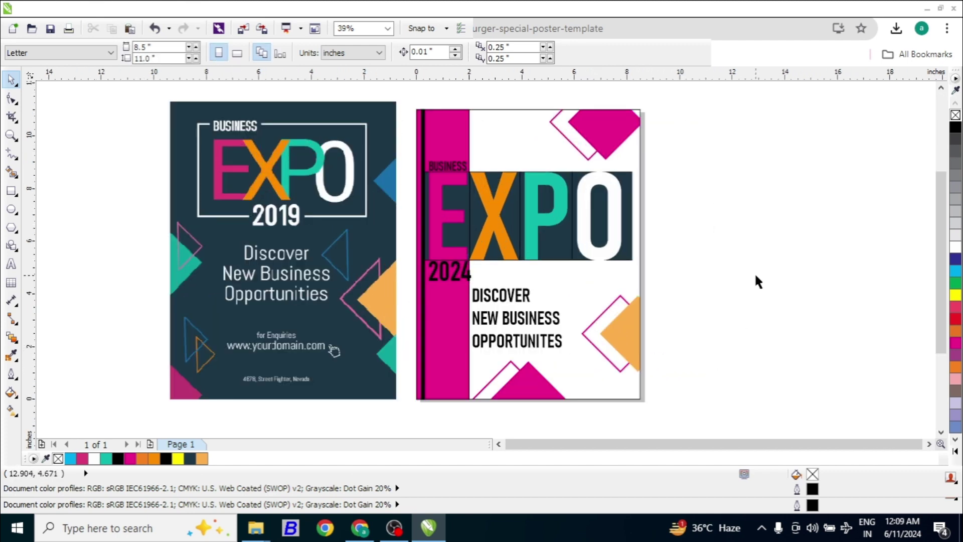
{"action": "left_click", "coordinate": [532, 147]}
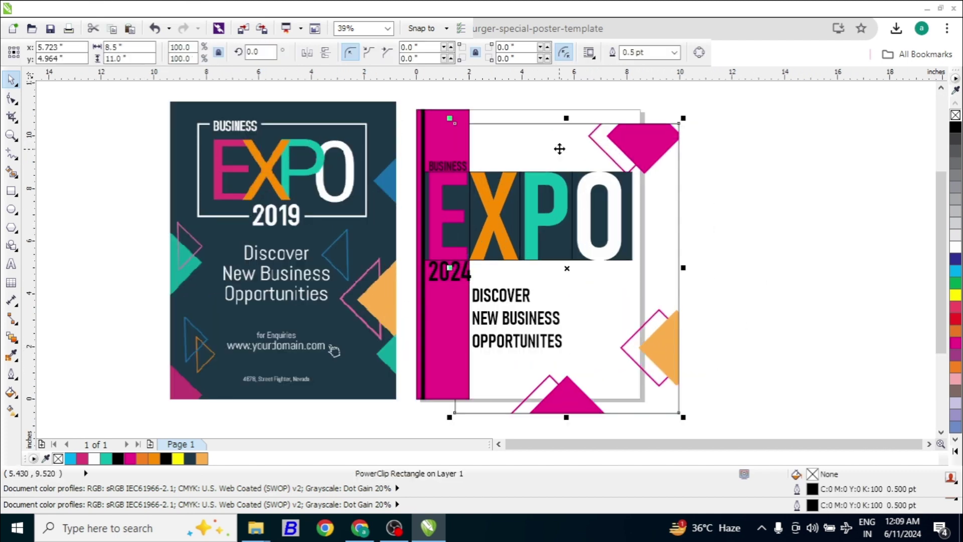
{"action": "left_click", "coordinate": [955, 143]}
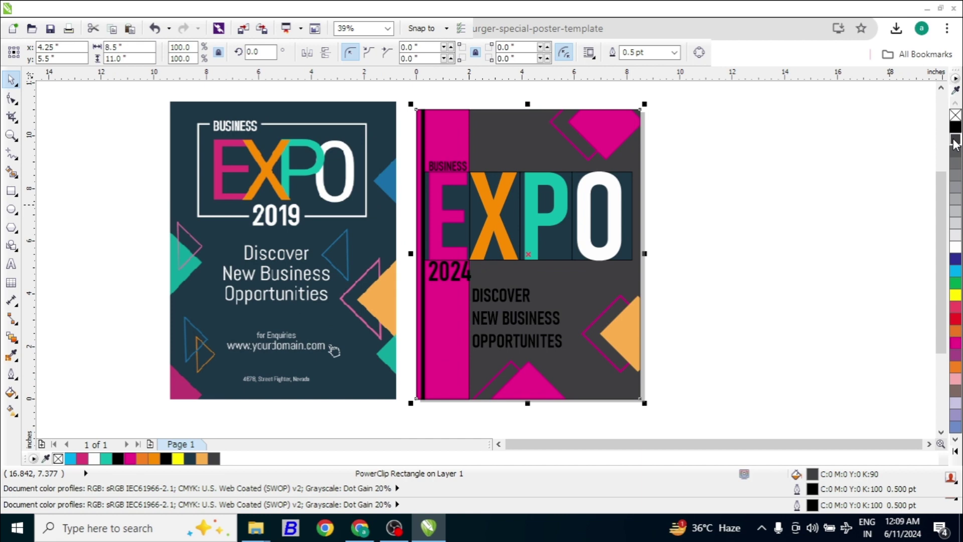
Fill the poster background with the dark navy (#1D3746) sampled from the 2019 reference poster.
{"action": "left_click", "coordinate": [11, 355]}
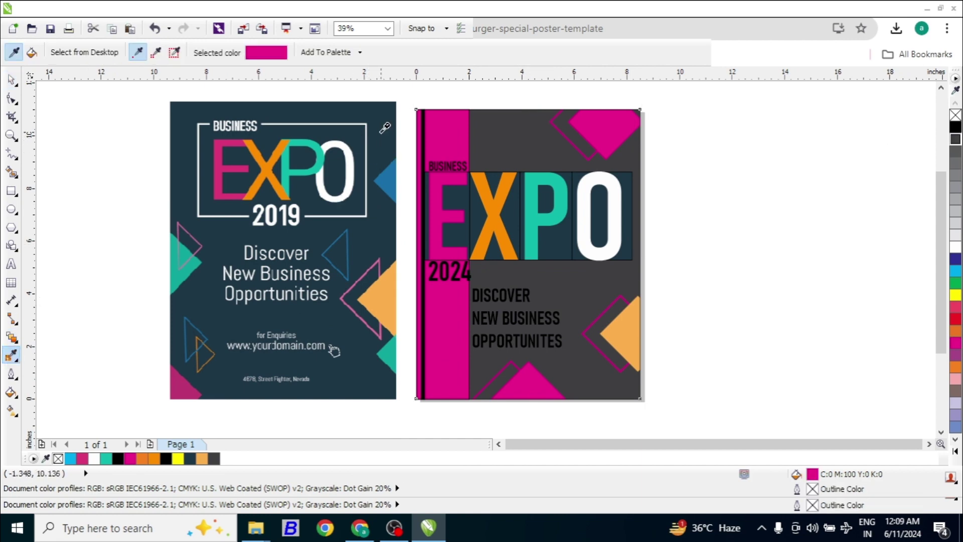
{"action": "left_click", "coordinate": [357, 147]}
{"action": "left_click", "coordinate": [496, 147]}
{"action": "key", "text": "space"}
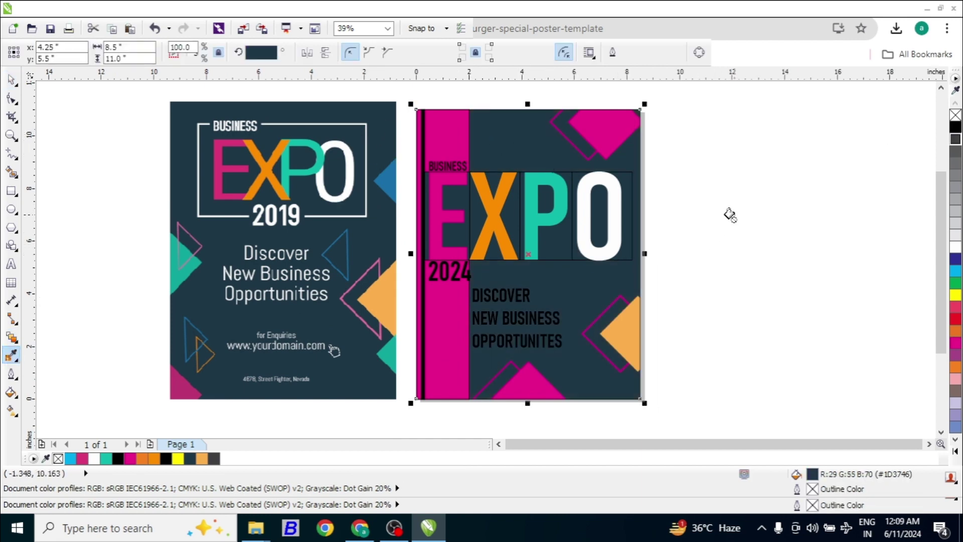
Try filling the poster background with blue (C100 M100 Y0 K0) and with purple (C20 M80 Y0 K20).
{"action": "left_click", "coordinate": [733, 210]}
{"action": "scroll", "coordinate": [468, 270], "scroll_direction": "down", "scroll_amount": 1}
{"action": "key", "text": "F2"}
{"action": "left_click_drag", "start_coordinate": [283, 151], "coordinate": [665, 353]}
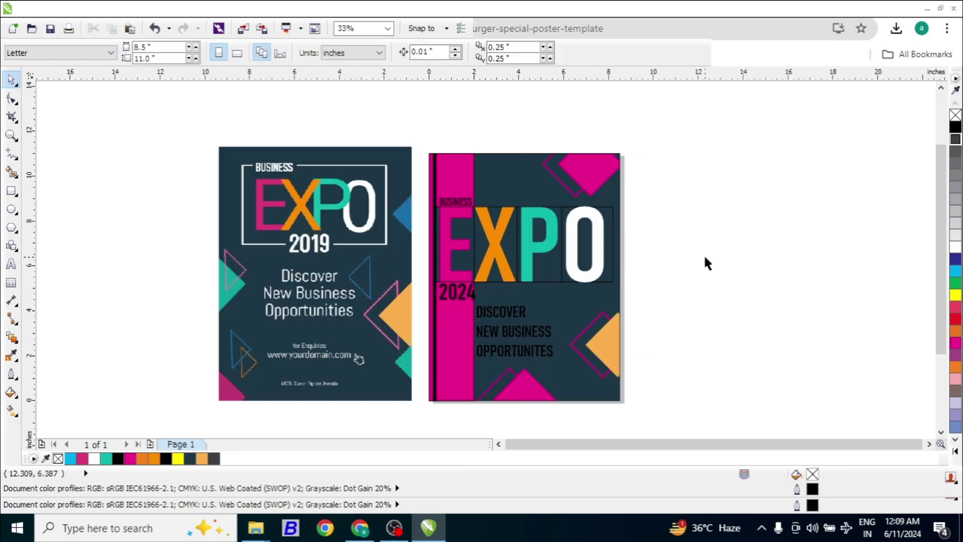
{"action": "key", "text": "F2"}
{"action": "left_click_drag", "start_coordinate": [216, 141], "coordinate": [730, 368]}
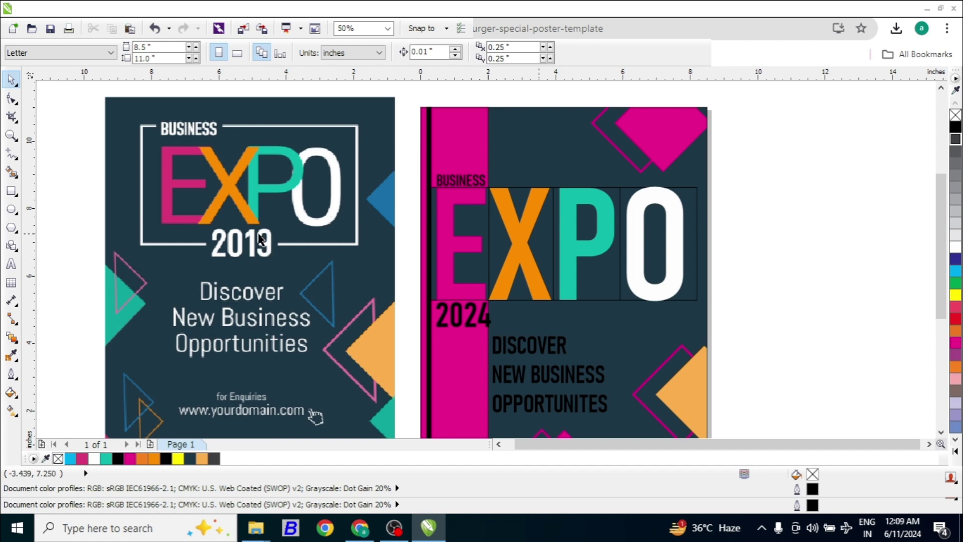
{"action": "left_click", "coordinate": [573, 154]}
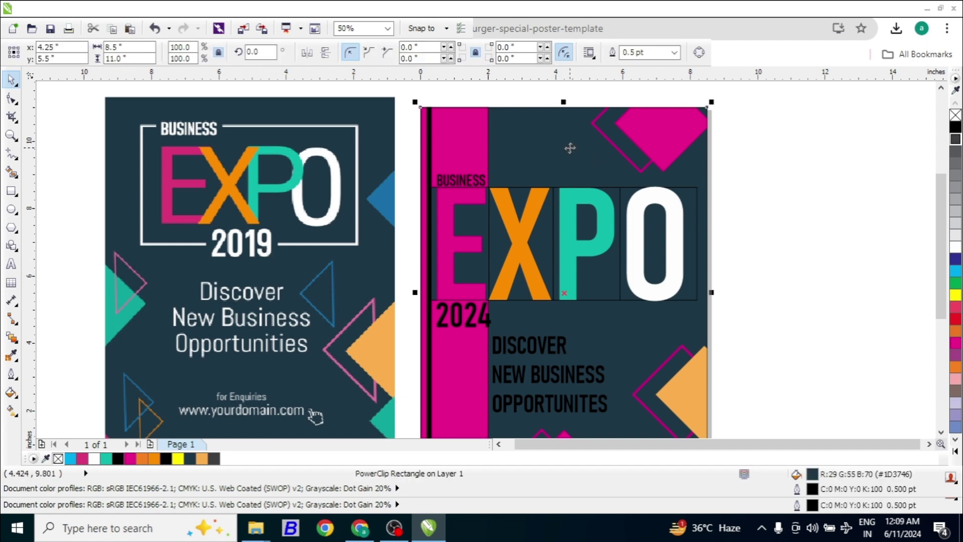
{"action": "left_click", "coordinate": [955, 258]}
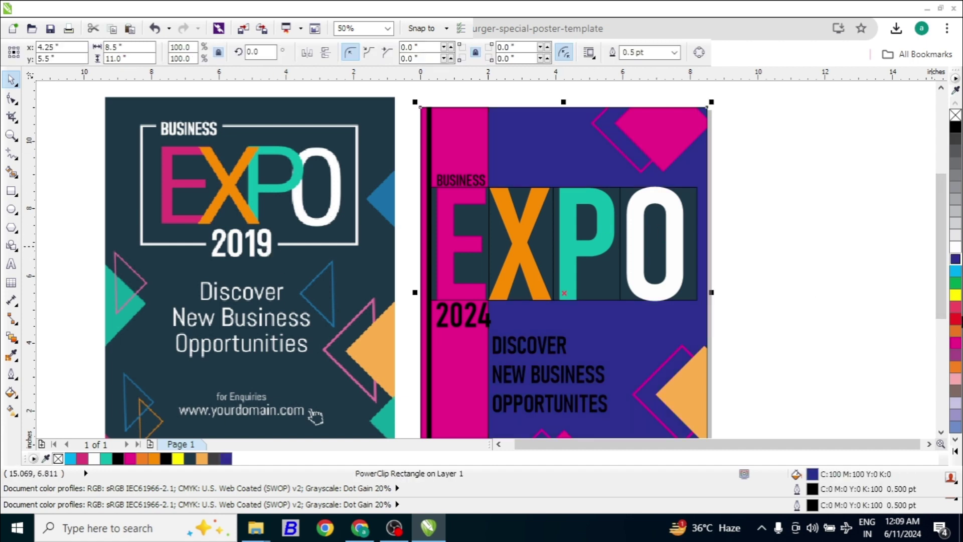
{"action": "left_click", "coordinate": [956, 355]}
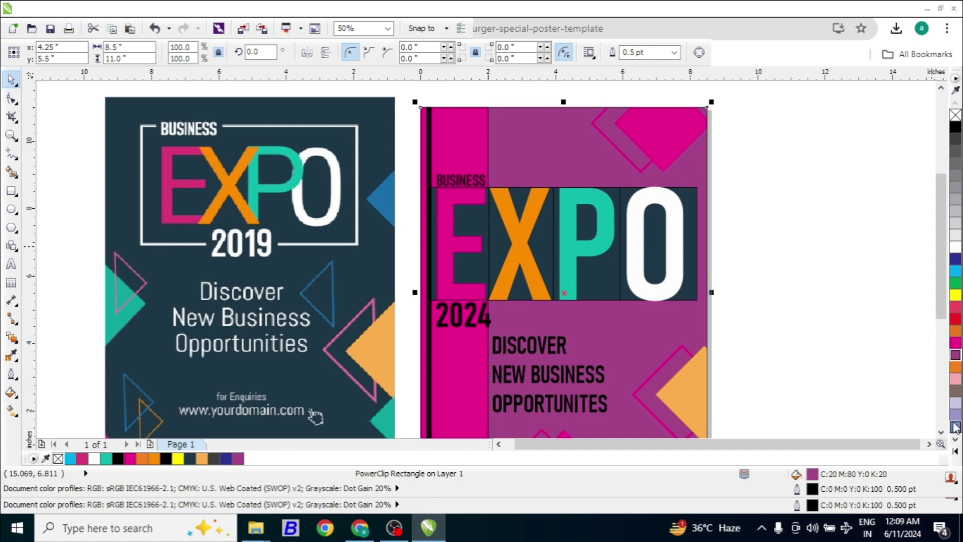
Try further background fills from the full colour palette, including grey (C20 K80), slate blue (C60 M40 K40), violet (C40 M60 K40) and bright purple.
{"action": "left_click", "coordinate": [955, 451]}
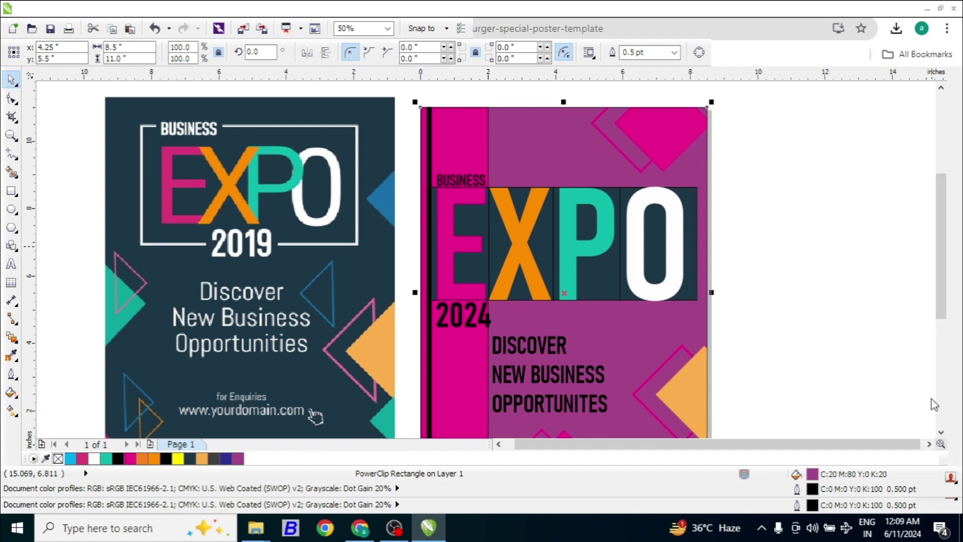
{"action": "left_click", "coordinate": [927, 353]}
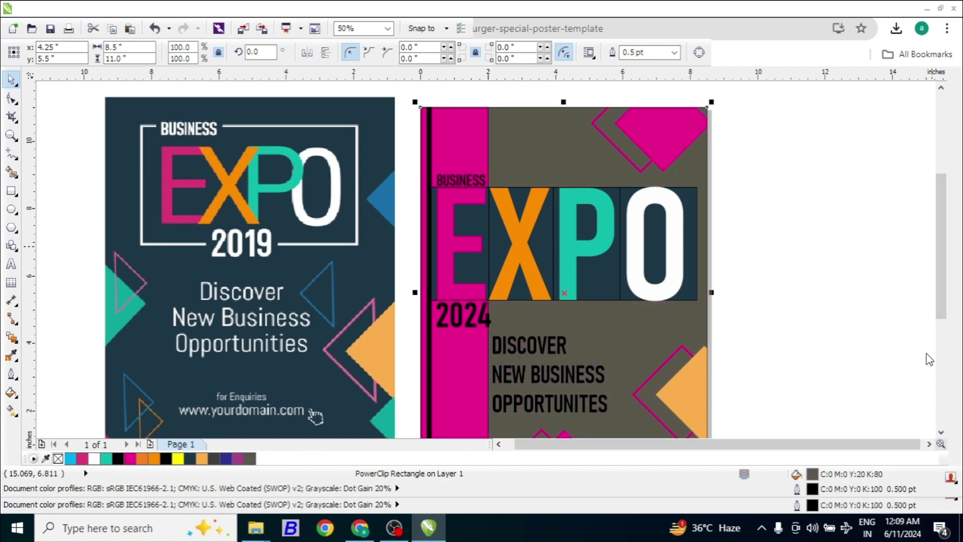
{"action": "left_click", "coordinate": [928, 148]}
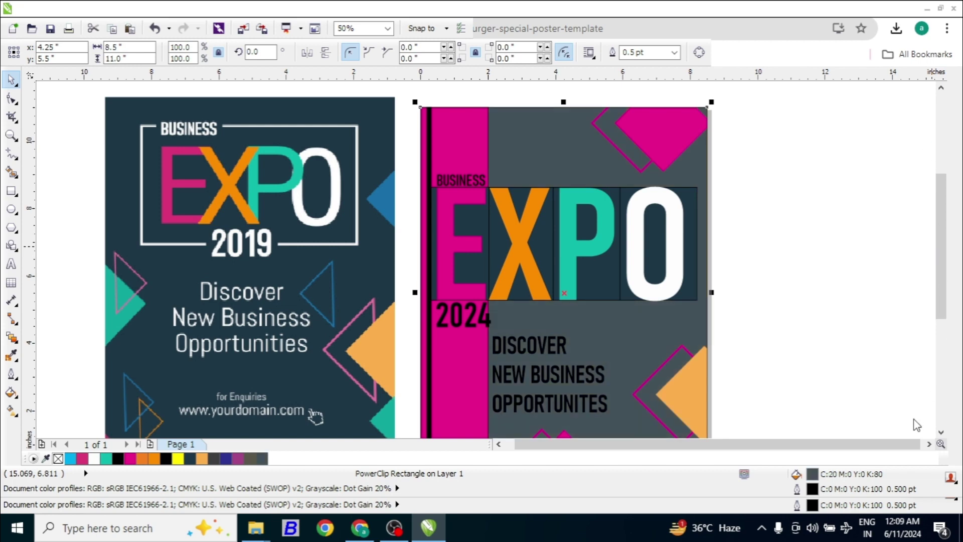
{"action": "left_click", "coordinate": [914, 460]}
{"action": "left_click", "coordinate": [917, 453]}
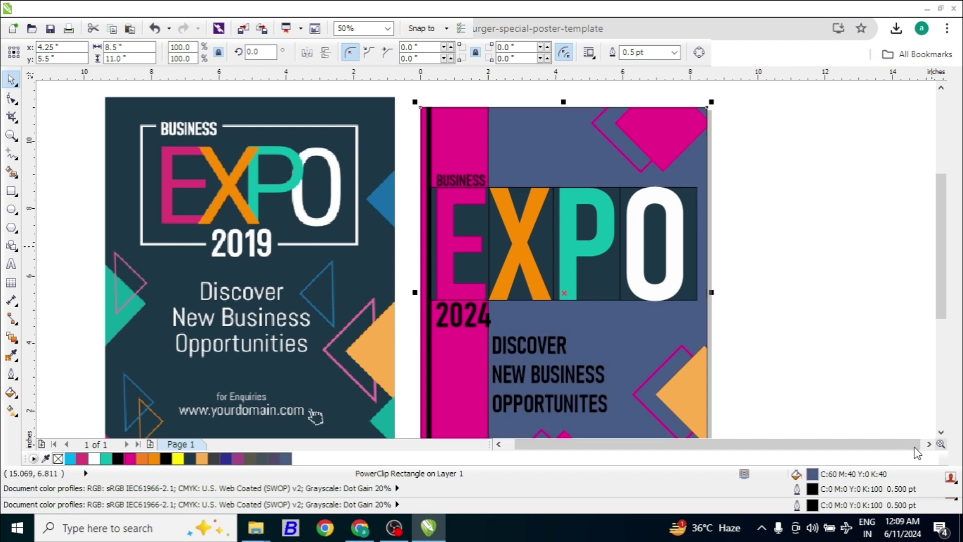
{"action": "left_click", "coordinate": [951, 132]}
{"action": "left_click", "coordinate": [948, 115]}
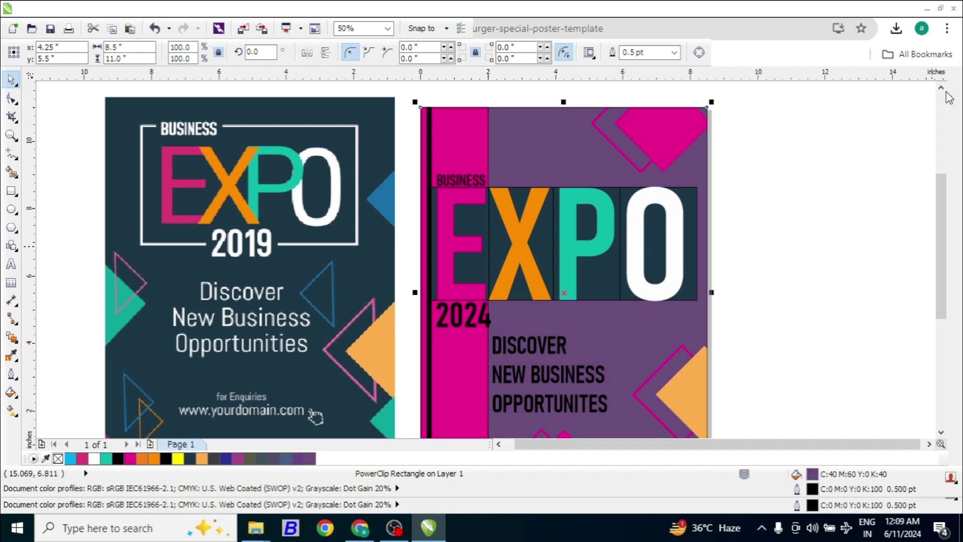
{"action": "left_click", "coordinate": [948, 77]}
{"action": "left_click", "coordinate": [756, 162]}
Resample the reference poster's dark navy (#1D3746) and apply it to the poster background in place of the purple.
{"action": "scroll", "coordinate": [563, 214], "scroll_direction": "down", "scroll_amount": 1}
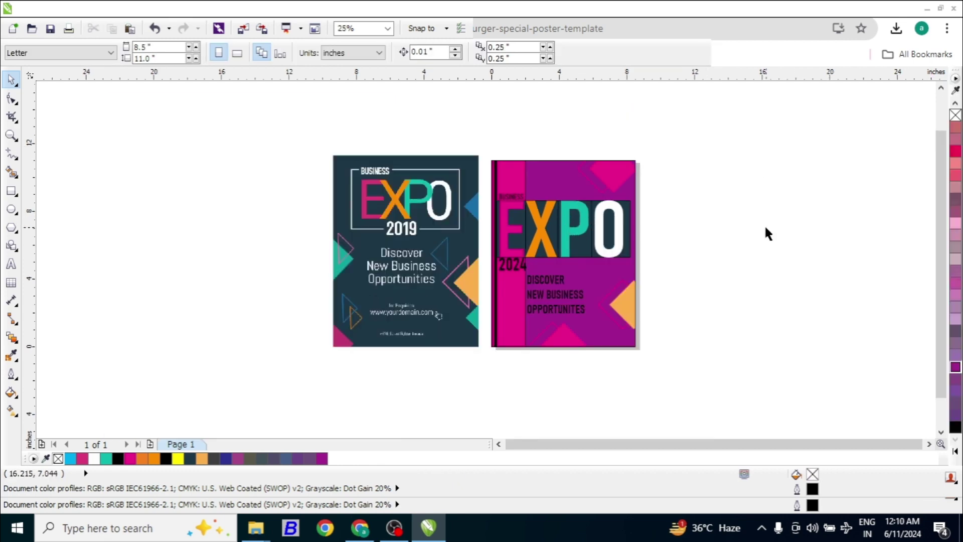
{"action": "key", "text": "F2"}
{"action": "left_click_drag", "start_coordinate": [262, 117], "coordinate": [676, 361]}
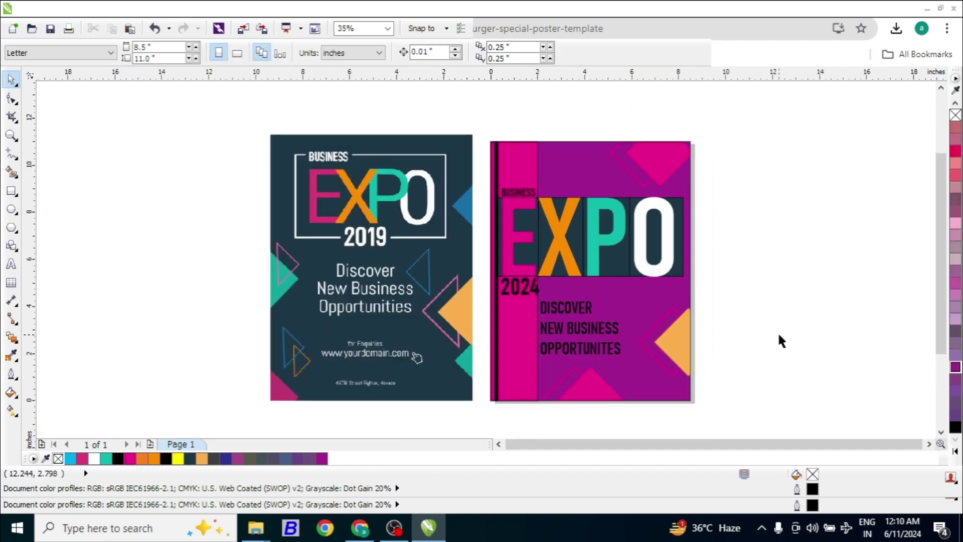
{"action": "key", "text": "F2"}
{"action": "left_click_drag", "start_coordinate": [272, 134], "coordinate": [876, 468]}
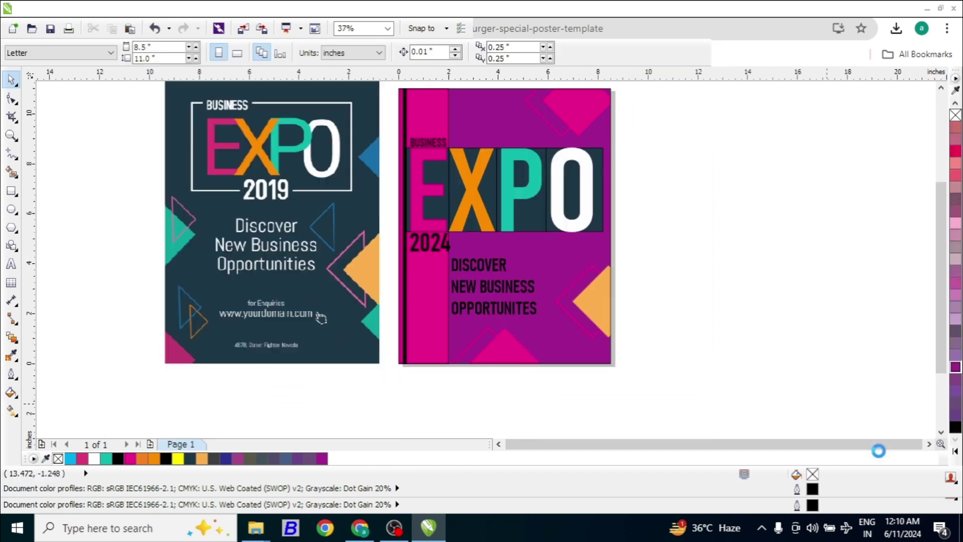
{"action": "left_click", "coordinate": [11, 354]}
{"action": "left_click", "coordinate": [369, 210]}
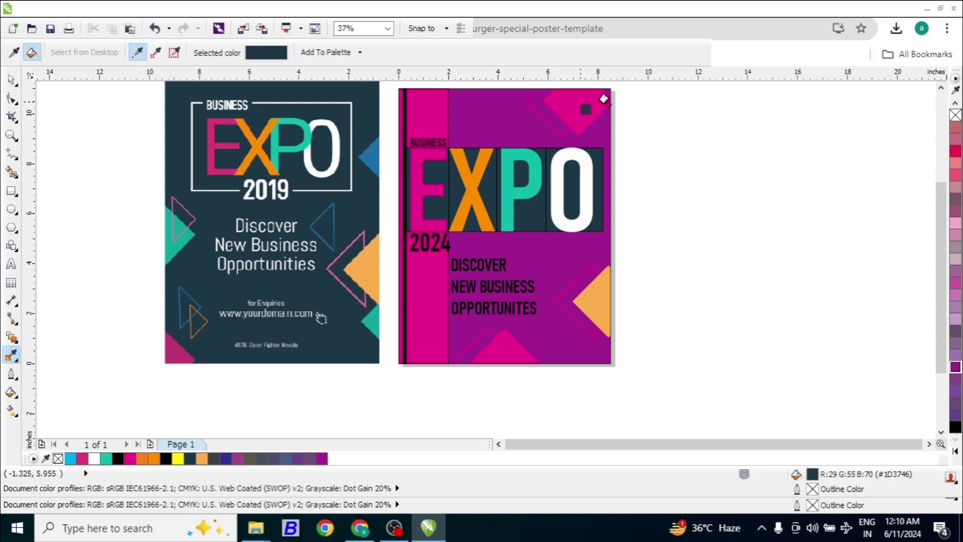
{"action": "left_click", "coordinate": [490, 125]}
{"action": "key", "text": "space"}
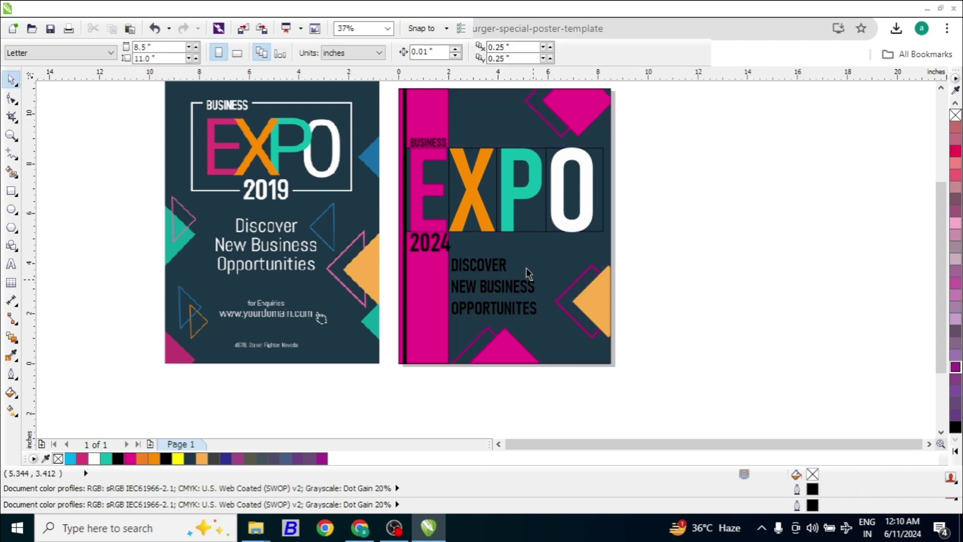
Fill the three-line DISCOVER NEW BUSINESS OPPORTUNITES text with white.
{"action": "scroll", "coordinate": [551, 271], "scroll_direction": "down", "scroll_amount": 2}
{"action": "scroll", "coordinate": [563, 260], "scroll_direction": "up", "scroll_amount": 2}
{"action": "left_click", "coordinate": [563, 315]}
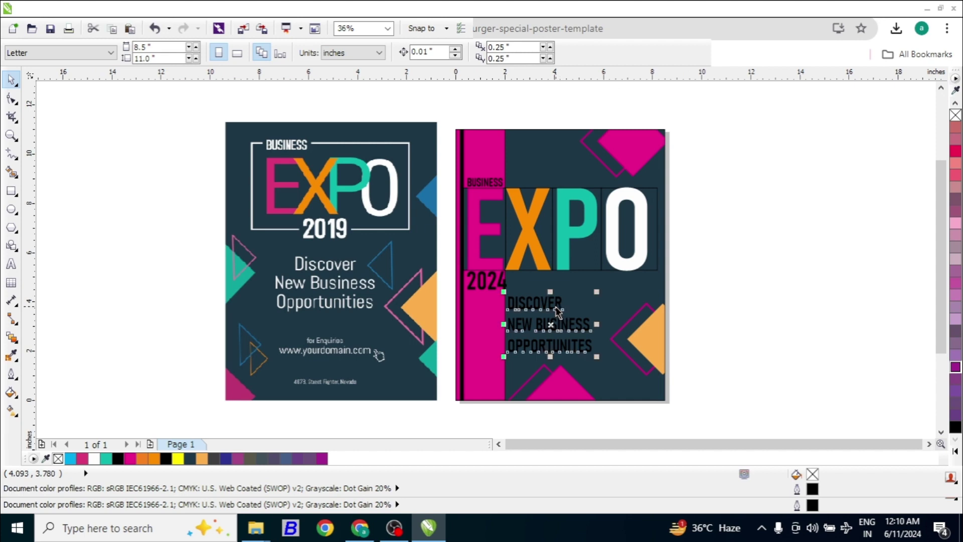
{"action": "left_click", "coordinate": [955, 449]}
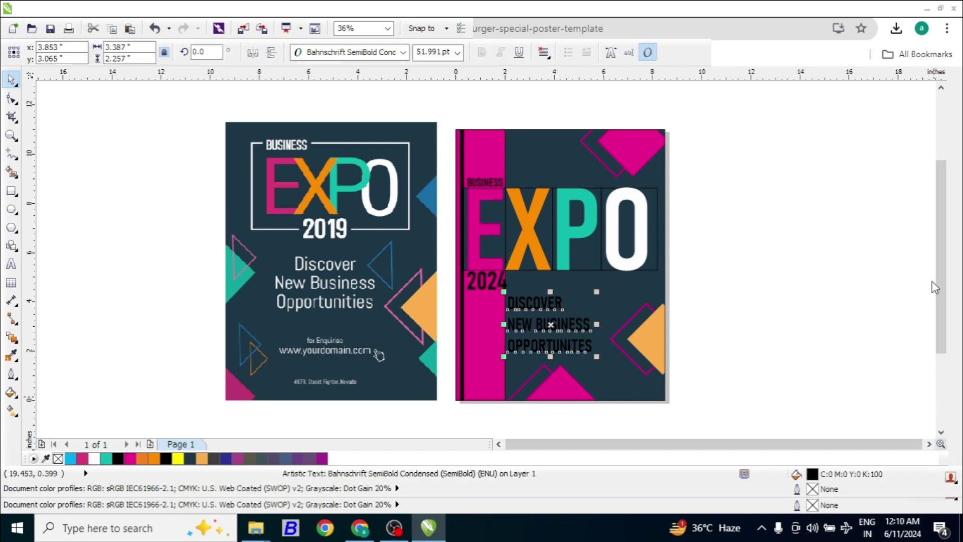
{"action": "left_click", "coordinate": [801, 264]}
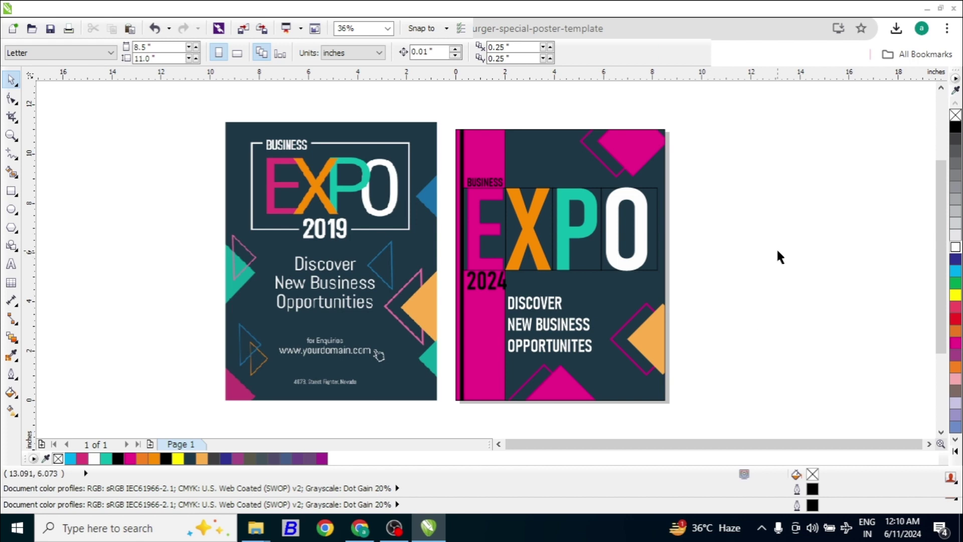
Give the four rectangles behind the E, X, P and O letters white outlines.
{"action": "scroll", "coordinate": [576, 198], "scroll_direction": "up", "scroll_amount": 2}
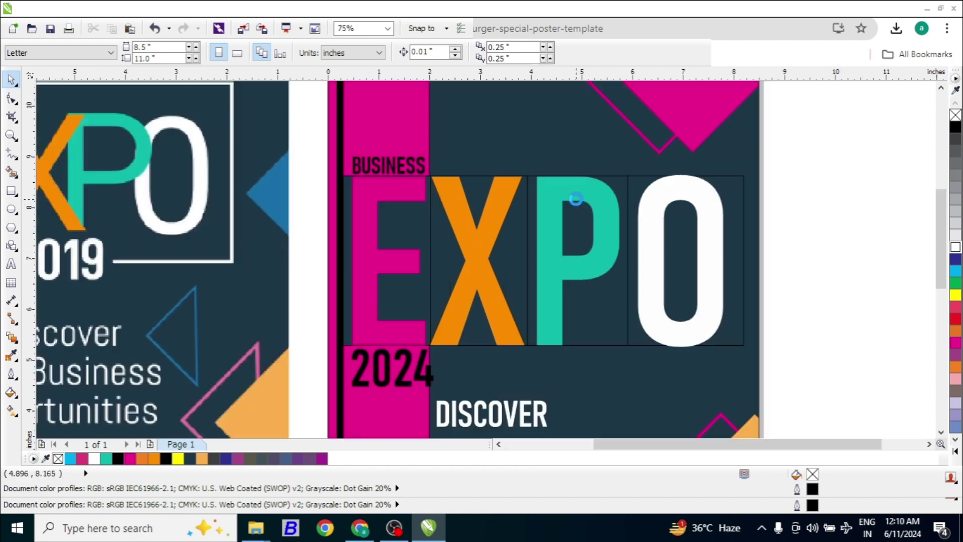
{"action": "left_click", "coordinate": [737, 191]}
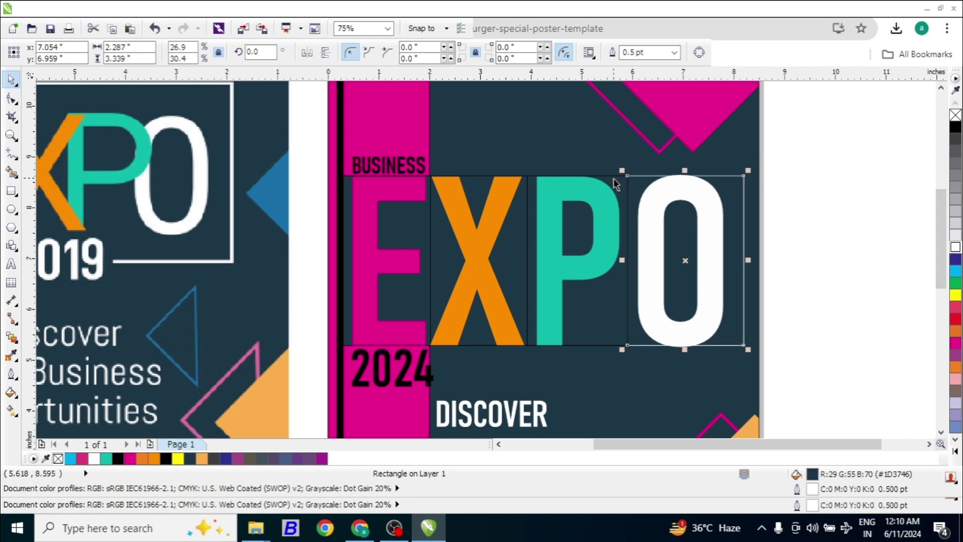
{"action": "left_click", "coordinate": [557, 216]}
{"action": "left_click", "coordinate": [486, 236]}
{"action": "left_click", "coordinate": [410, 231]}
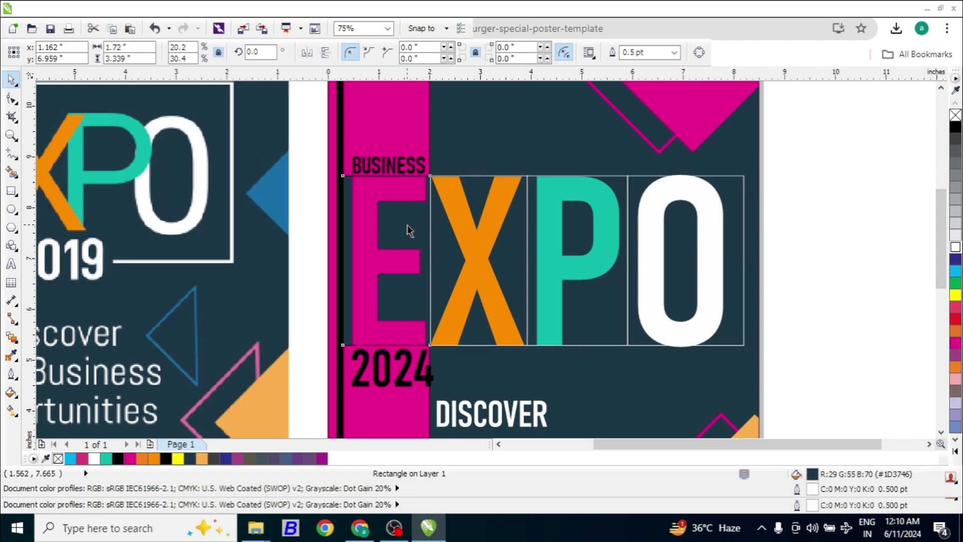
{"action": "scroll", "coordinate": [531, 216], "scroll_direction": "down", "scroll_amount": 1}
{"action": "left_click", "coordinate": [711, 218]}
{"action": "scroll", "coordinate": [571, 199], "scroll_direction": "down", "scroll_amount": 1}
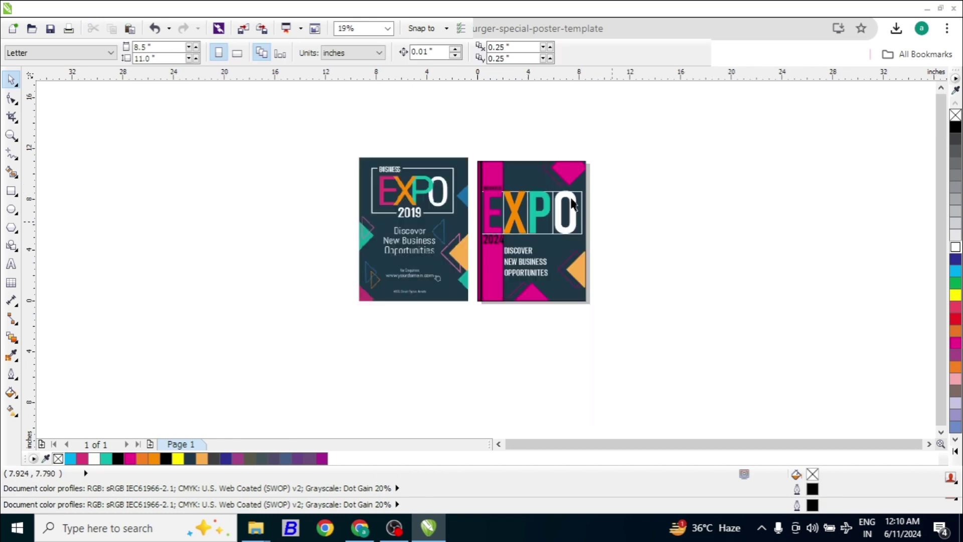
{"action": "key", "text": "F2"}
{"action": "left_click_drag", "start_coordinate": [303, 141], "coordinate": [715, 342]}
{"action": "key", "text": "F2"}
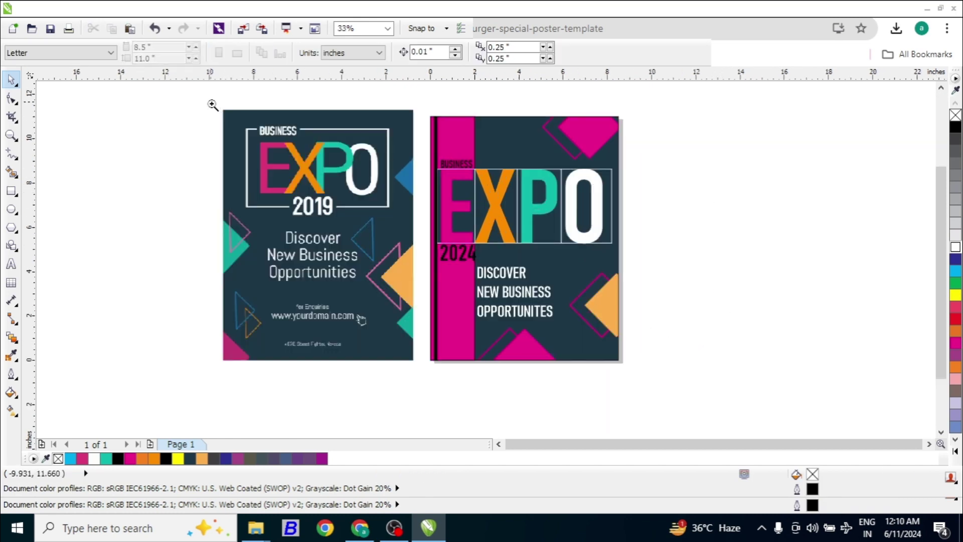
{"action": "left_click_drag", "start_coordinate": [213, 105], "coordinate": [674, 380]}
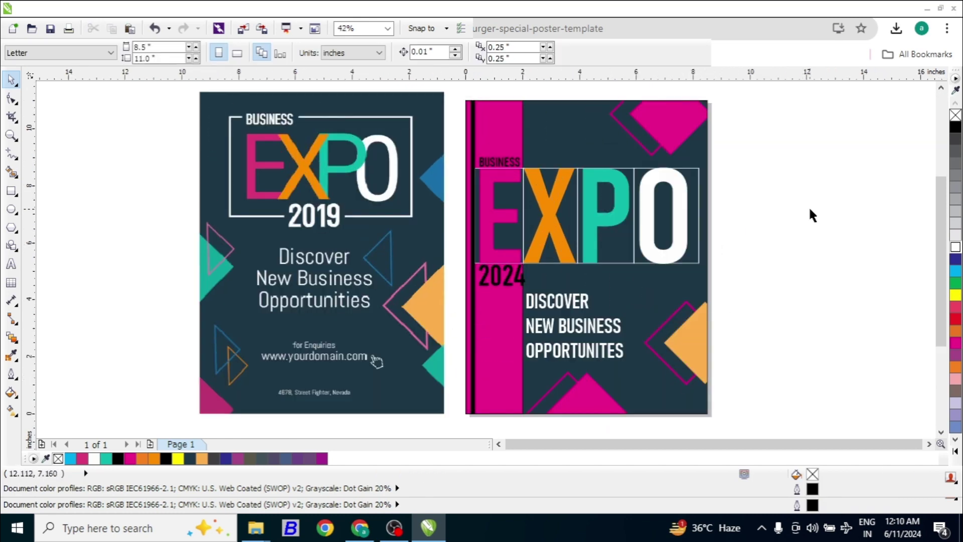
Scale the 2024 text down to about 68.9 pt so it fits inside the magenta strip.
{"action": "key", "text": "F2"}
{"action": "left_click_drag", "start_coordinate": [458, 253], "coordinate": [590, 332]}
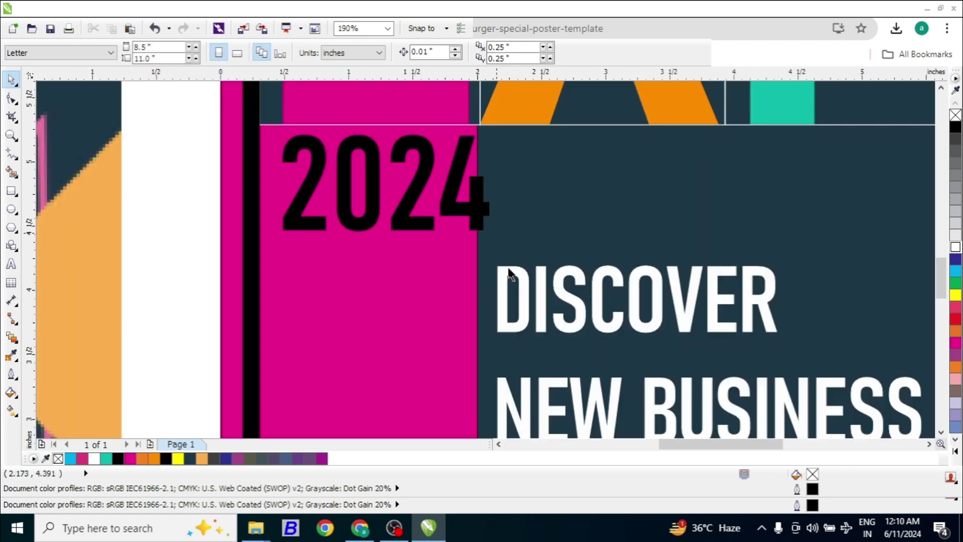
{"action": "left_click", "coordinate": [480, 196]}
{"action": "scroll", "coordinate": [426, 199], "scroll_direction": "down", "scroll_amount": 3}
{"action": "scroll", "coordinate": [428, 211], "scroll_direction": "up", "scroll_amount": 3}
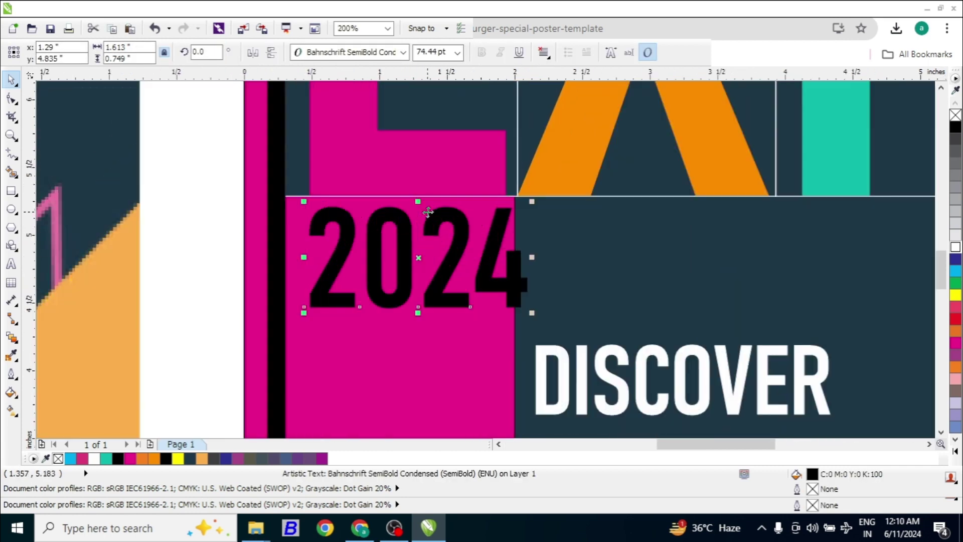
{"action": "left_click_drag", "start_coordinate": [530, 308], "coordinate": [525, 309]}
{"action": "left_click_drag", "start_coordinate": [494, 252], "coordinate": [484, 243]}
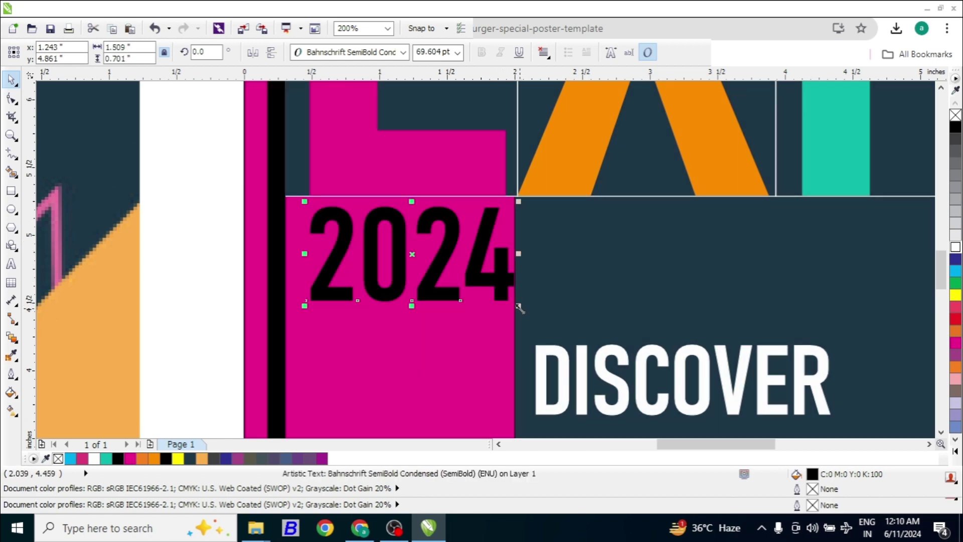
{"action": "mouse_move", "coordinate": [520, 307]}
{"action": "left_mouse_down"}
{"action": "mouse_move", "coordinate": [526, 298]}
{"action": "mouse_move", "coordinate": [516, 304]}
{"action": "left_mouse_up"}
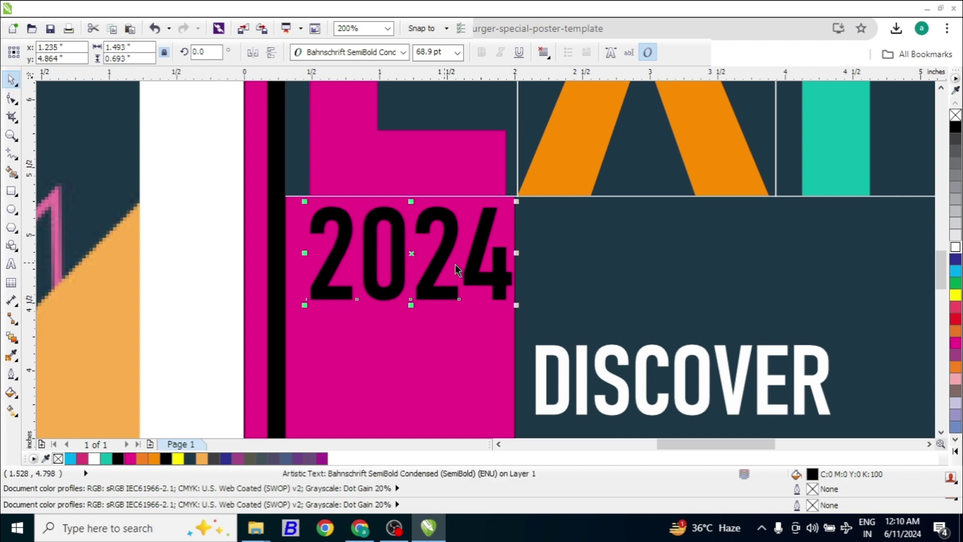
{"action": "scroll", "coordinate": [441, 264], "scroll_direction": "down", "scroll_amount": 2}
{"action": "left_click", "coordinate": [748, 240]}
{"action": "scroll", "coordinate": [429, 271], "scroll_direction": "down", "scroll_amount": 2}
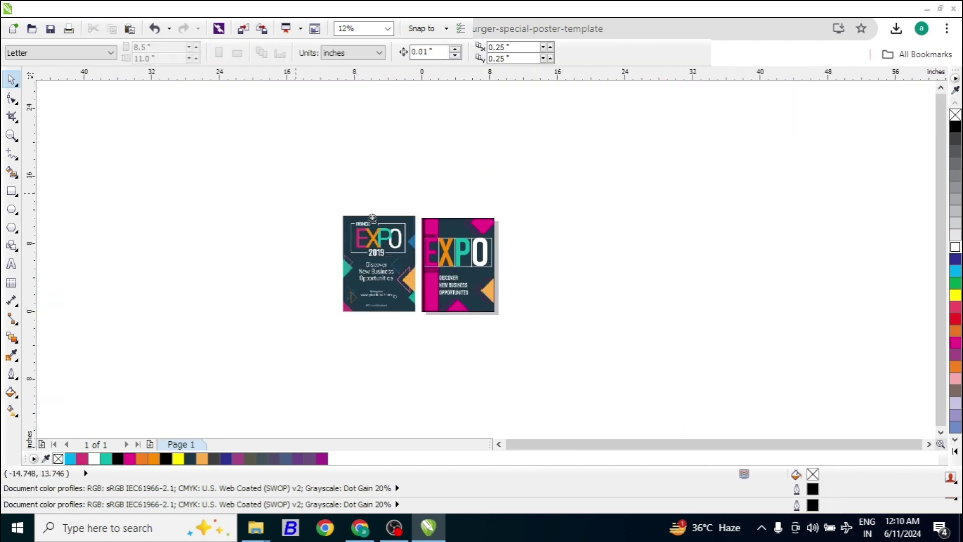
Move the BUSINESS text up on the magenta strip, leaving a gap above the E rectangle.
{"action": "left_click_drag", "start_coordinate": [294, 193], "coordinate": [570, 359]}
{"action": "left_click_drag", "start_coordinate": [295, 116], "coordinate": [725, 357]}
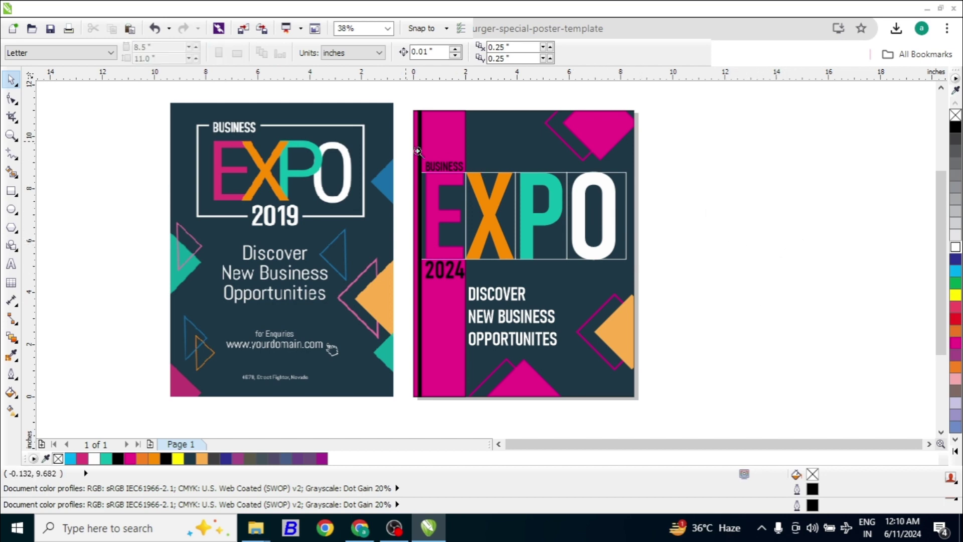
{"action": "scroll", "coordinate": [681, 317], "scroll_direction": "up", "scroll_amount": 2}
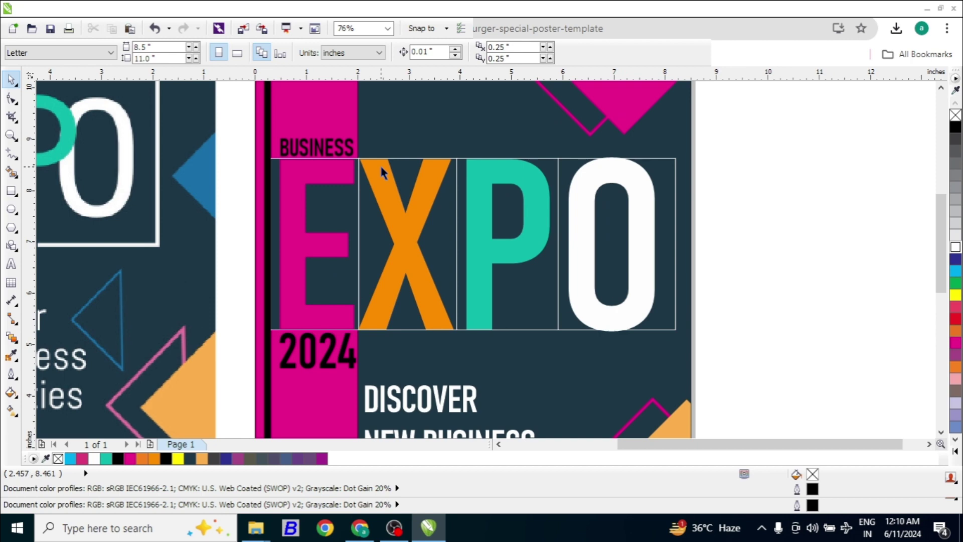
{"action": "left_click_drag", "start_coordinate": [330, 150], "coordinate": [330, 134]}
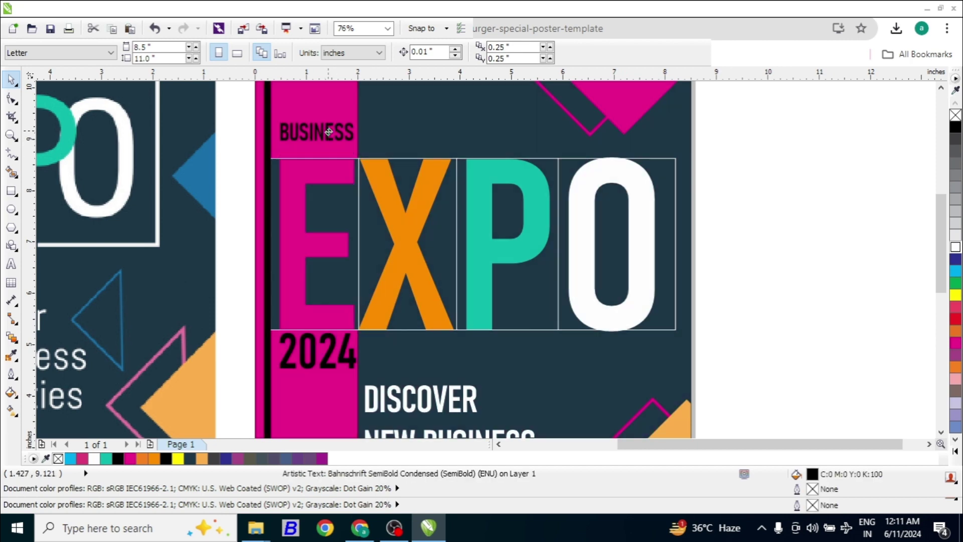
Set the outline width of the O letter's rectangle to 1.5 pt and repeat it on the P, X and E rectangles.
{"action": "left_click", "coordinate": [659, 166]}
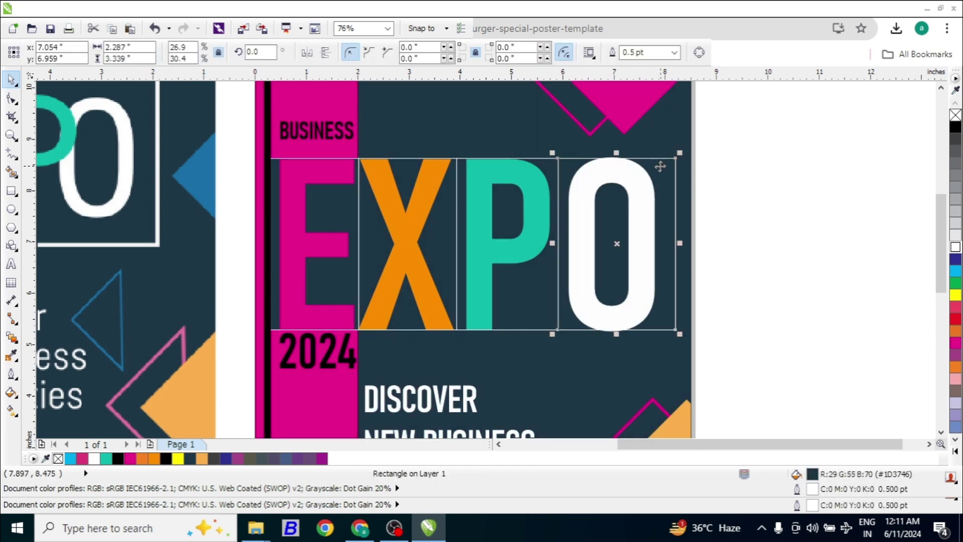
{"action": "left_click", "coordinate": [670, 54]}
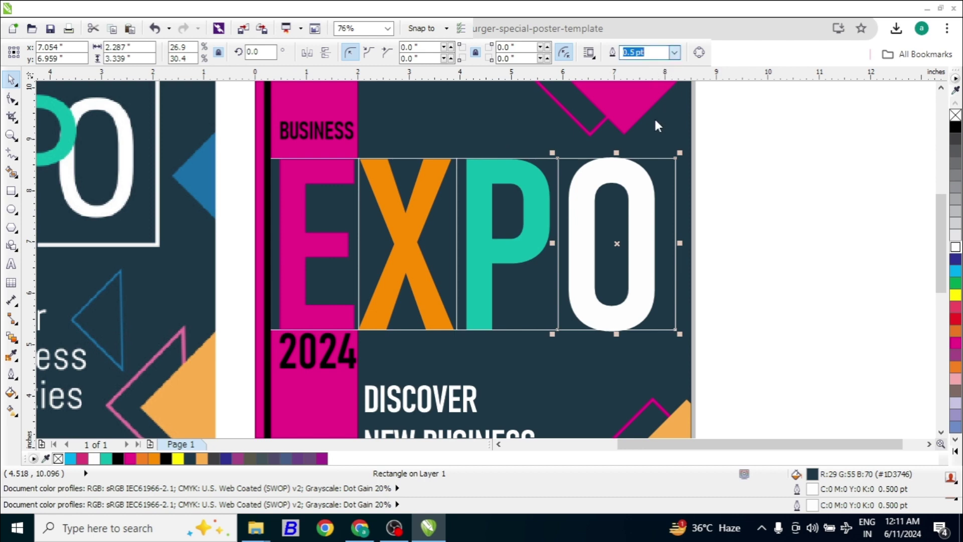
{"action": "type", "text": "1.5"}
{"action": "key", "text": "Return"}
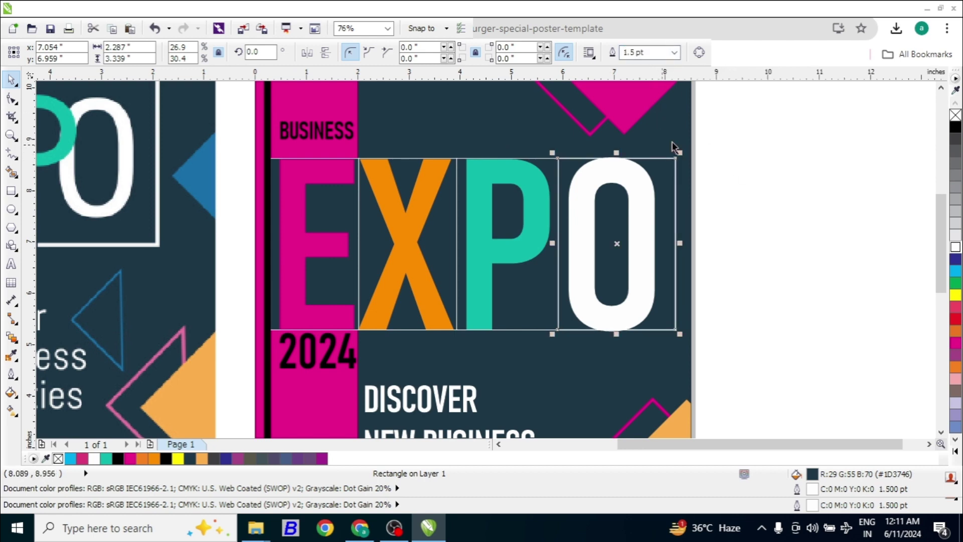
{"action": "scroll", "coordinate": [587, 160], "scroll_direction": "up", "scroll_amount": 3}
{"action": "left_click", "coordinate": [522, 171]}
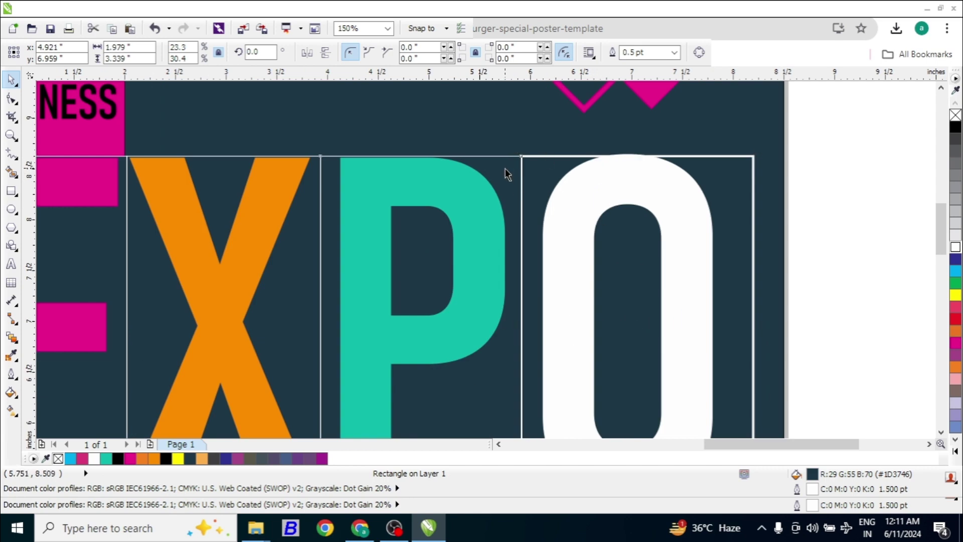
{"action": "key", "text": "ctrl+r"}
{"action": "left_click", "coordinate": [309, 211]}
{"action": "key", "text": "ctrl+r"}
{"action": "left_click", "coordinate": [111, 214]}
{"action": "key", "text": "ctrl+r"}
Examine the outlined EXPO letter rectangles up close and in the whole poster beside the reference.
{"action": "scroll", "coordinate": [426, 154], "scroll_direction": "down", "scroll_amount": 2}
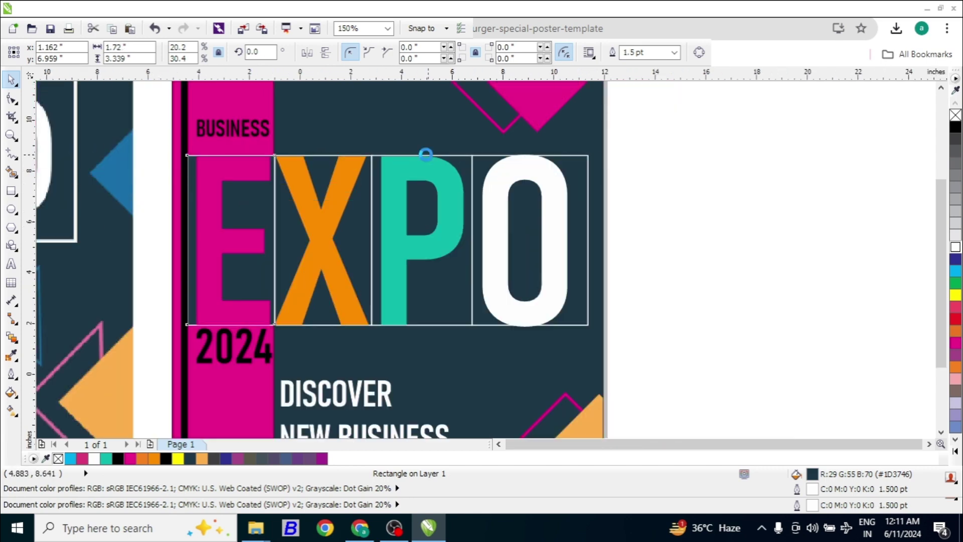
{"action": "scroll", "coordinate": [586, 181], "scroll_direction": "down", "scroll_amount": 3}
{"action": "left_click", "coordinate": [587, 187]}
{"action": "scroll", "coordinate": [336, 169], "scroll_direction": "up", "scroll_amount": 5}
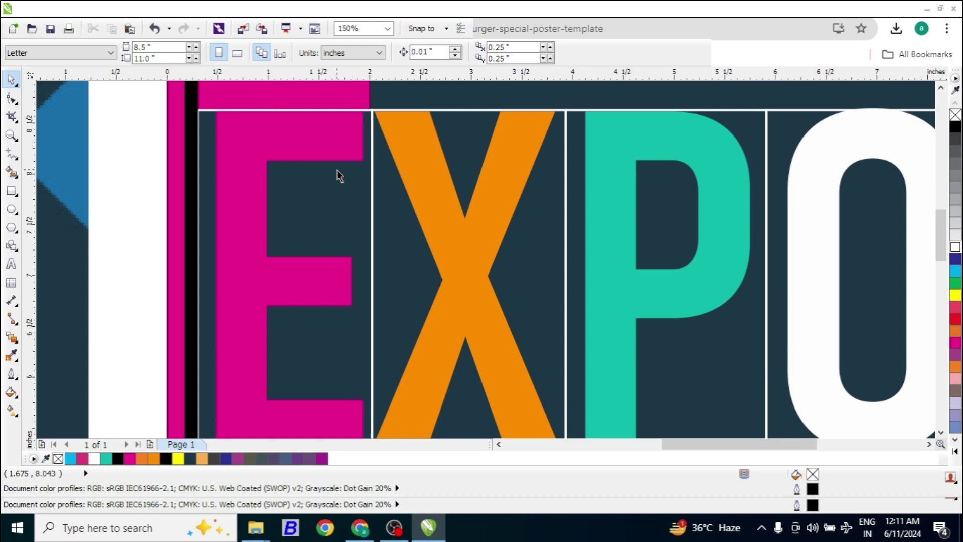
{"action": "left_click", "coordinate": [351, 196]}
{"action": "scroll", "coordinate": [350, 194], "scroll_direction": "down", "scroll_amount": 6}
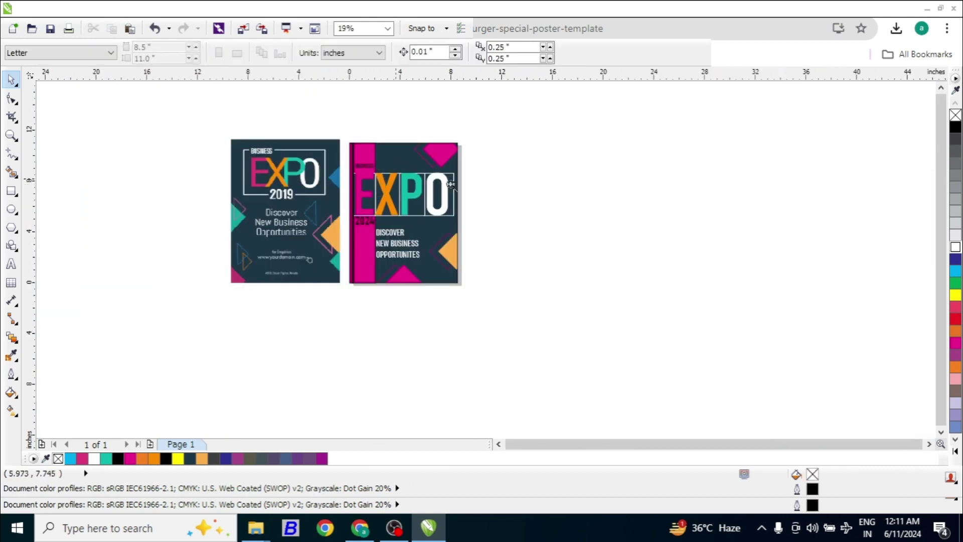
{"action": "left_click_drag", "start_coordinate": [177, 128], "coordinate": [566, 303]}
{"action": "scroll", "coordinate": [632, 200], "scroll_direction": "up", "scroll_amount": 2}
{"action": "scroll", "coordinate": [551, 202], "scroll_direction": "down", "scroll_amount": 2}
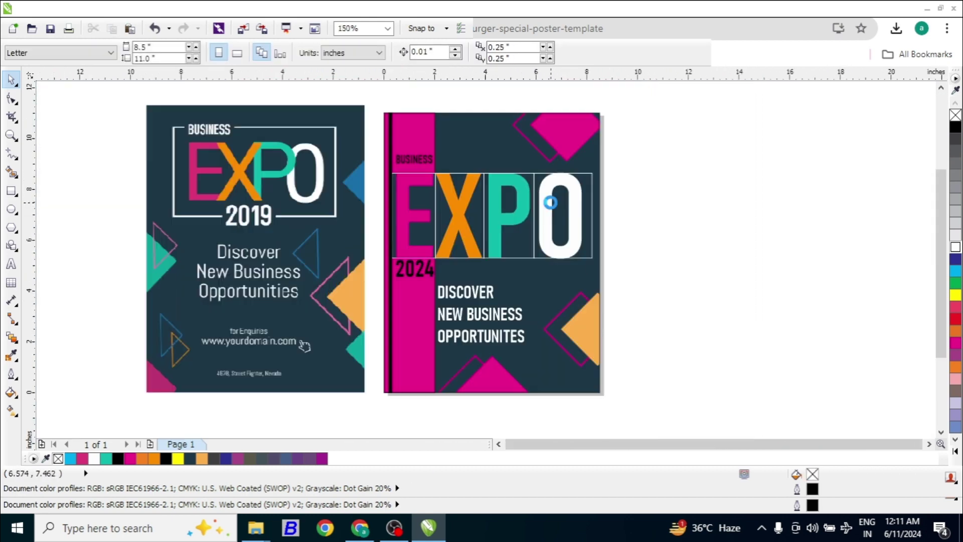
Stretch the four EXPO letter rectangles together vertically about their centre to a height of about 3.48 inches.
{"action": "scroll", "coordinate": [669, 211], "scroll_direction": "down", "scroll_amount": 3}
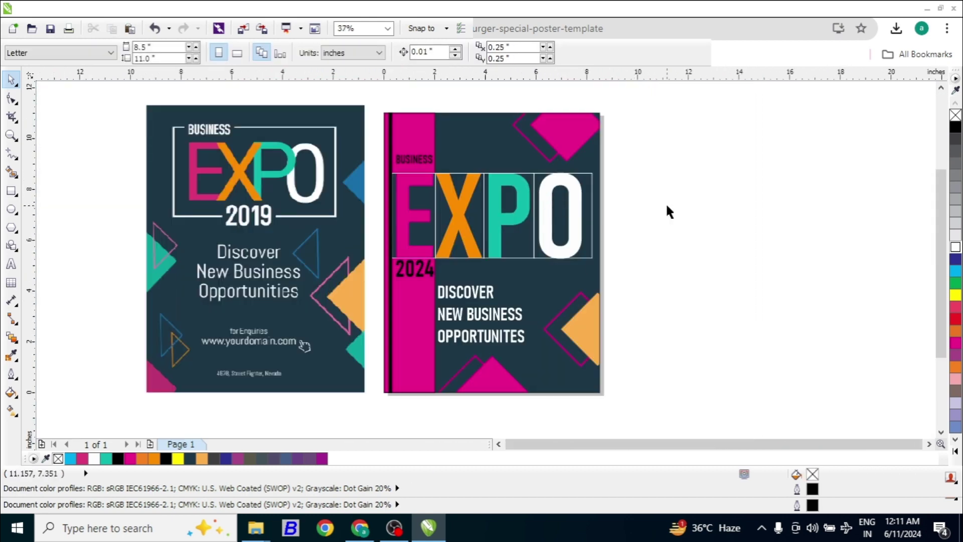
{"action": "left_click", "coordinate": [593, 184]}
{"action": "scroll", "coordinate": [506, 183], "scroll_direction": "up", "scroll_amount": 3}
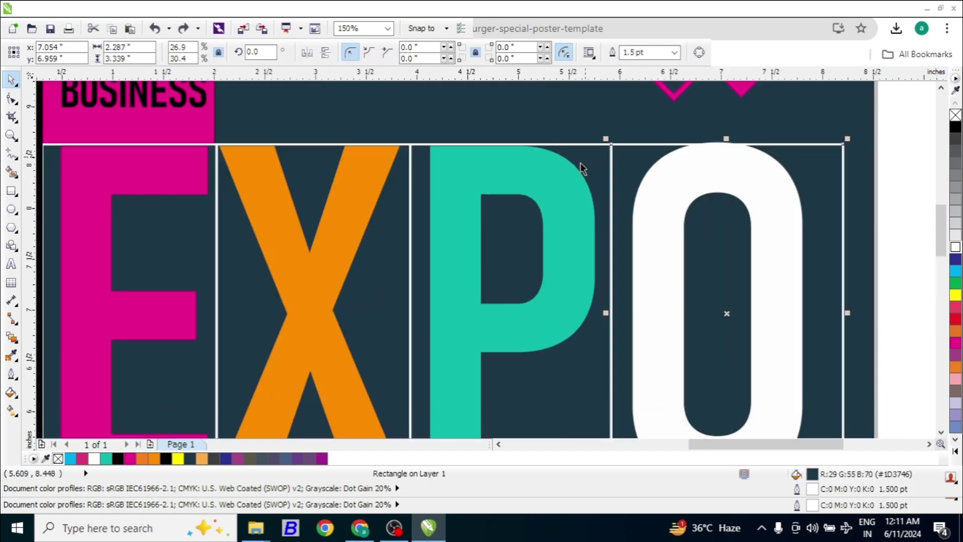
{"action": "left_click", "coordinate": [552, 155], "text": "shift"}
{"action": "left_click", "coordinate": [384, 217], "text": "shift"}
{"action": "left_click", "coordinate": [191, 232], "text": "shift"}
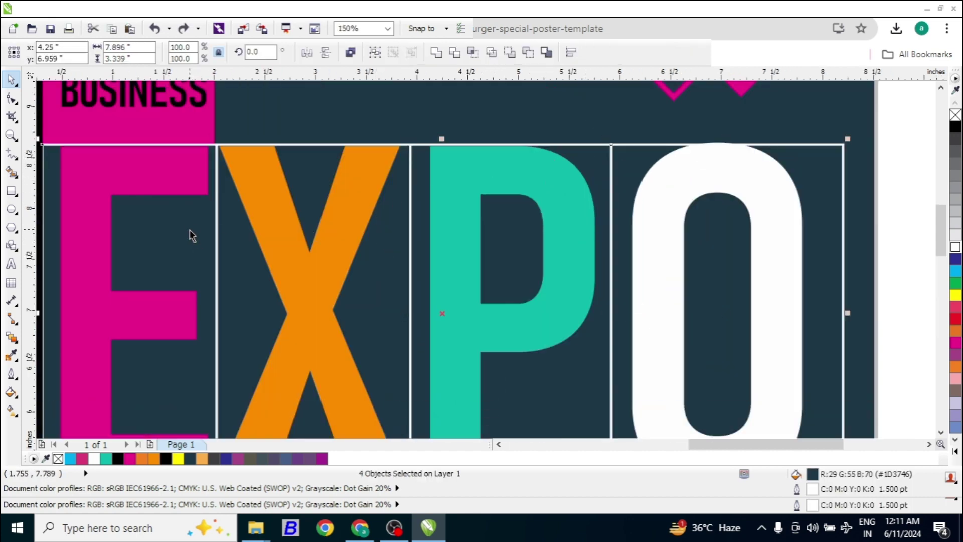
{"action": "left_click_drag", "start_coordinate": [441, 140], "coordinate": [443, 132]}
{"action": "scroll", "coordinate": [471, 159], "scroll_direction": "down", "scroll_amount": 2}
{"action": "scroll", "coordinate": [510, 210], "scroll_direction": "down", "scroll_amount": 2}
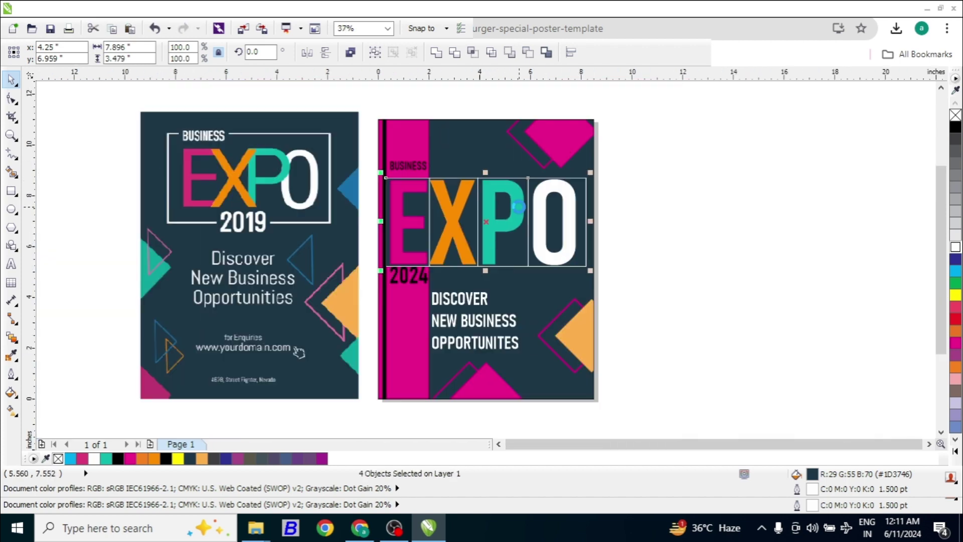
{"action": "left_click", "coordinate": [658, 223]}
{"action": "scroll", "coordinate": [466, 195], "scroll_direction": "down", "scroll_amount": 2}
{"action": "left_click_drag", "start_coordinate": [291, 177], "coordinate": [657, 345]}
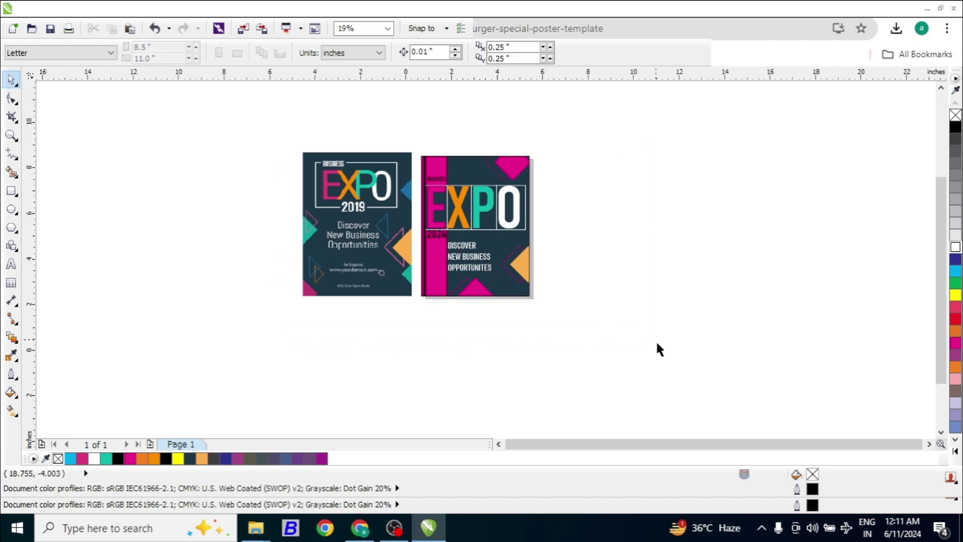
Move the 2024 text slightly down below the enlarged E rectangle and scale it to about 68.2 pt.
{"action": "key", "text": "F2"}
{"action": "left_click_drag", "start_coordinate": [324, 125], "coordinate": [408, 229]}
{"action": "scroll", "coordinate": [409, 228], "scroll_direction": "up", "scroll_amount": 3}
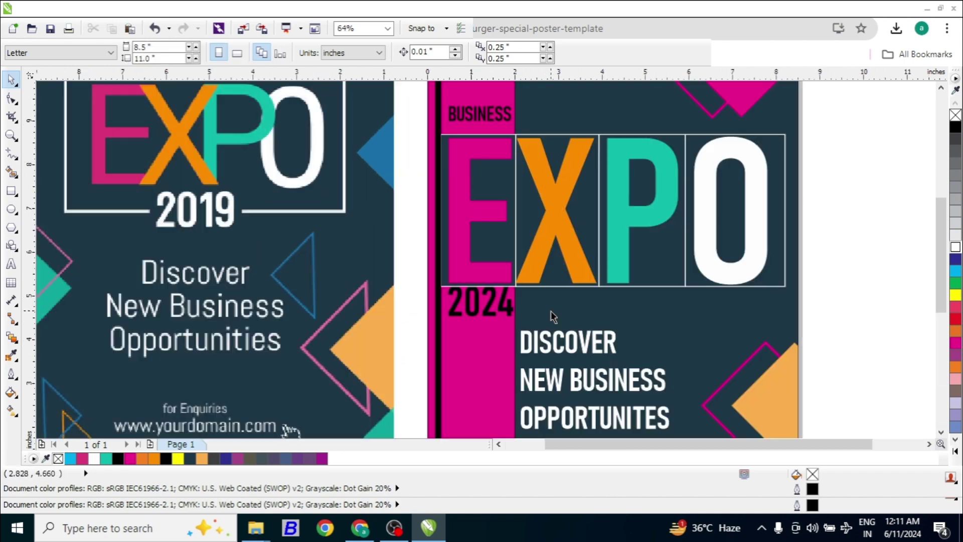
{"action": "scroll", "coordinate": [501, 271], "scroll_direction": "up", "scroll_amount": 4}
{"action": "left_click", "coordinate": [545, 265]}
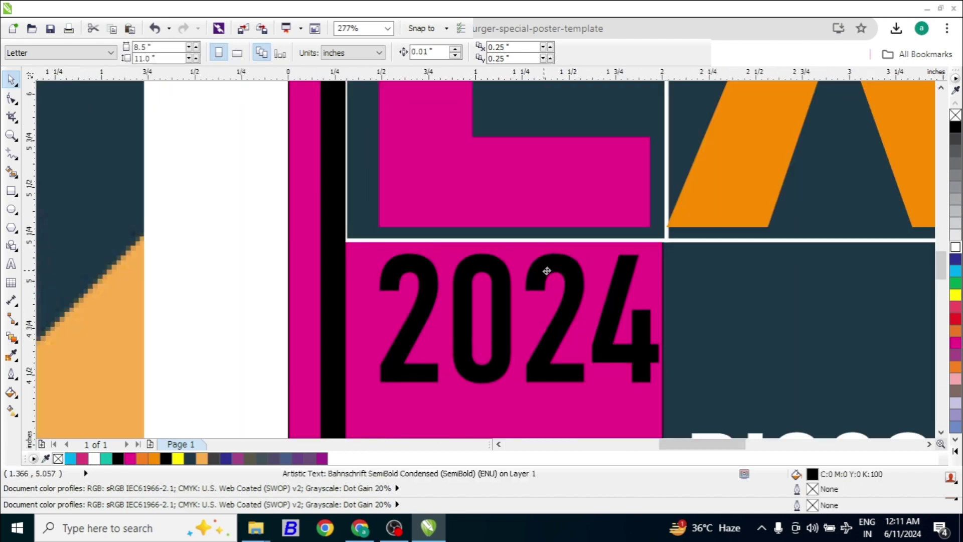
{"action": "scroll", "coordinate": [421, 280], "scroll_direction": "down", "scroll_amount": 4}
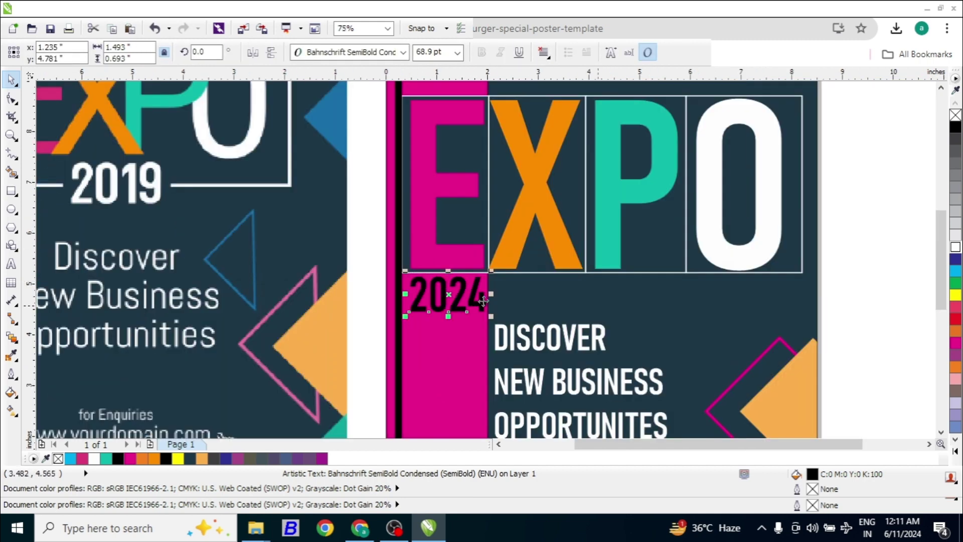
{"action": "scroll", "coordinate": [504, 309], "scroll_direction": "up", "scroll_amount": 4}
{"action": "left_click_drag", "start_coordinate": [462, 297], "coordinate": [461, 291]}
{"action": "scroll", "coordinate": [462, 291], "scroll_direction": "down", "scroll_amount": 4}
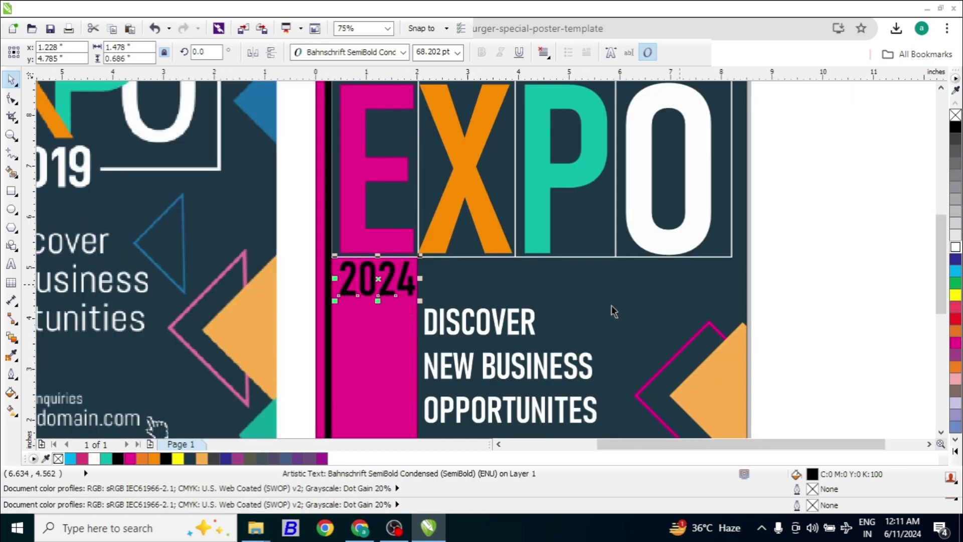
Move the small BUSINESS text slightly down on the magenta strip, closer to the E rectangle.
{"action": "left_click", "coordinate": [808, 233]}
{"action": "scroll", "coordinate": [368, 290], "scroll_direction": "down", "scroll_amount": 4}
{"action": "scroll", "coordinate": [276, 296], "scroll_direction": "up", "scroll_amount": 2}
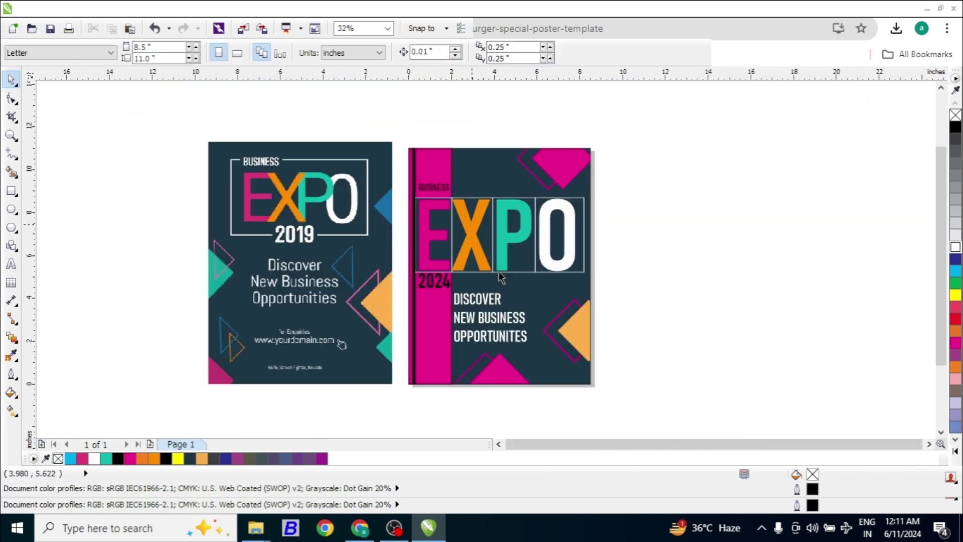
{"action": "left_click", "coordinate": [449, 195]}
{"action": "scroll", "coordinate": [447, 195], "scroll_direction": "up", "scroll_amount": 5}
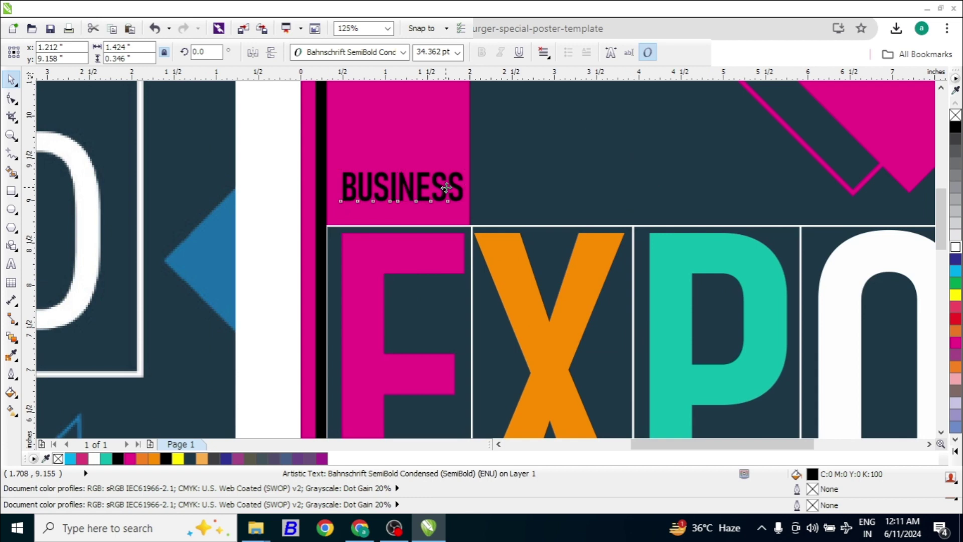
{"action": "left_click_drag", "start_coordinate": [446, 195], "coordinate": [445, 196]}
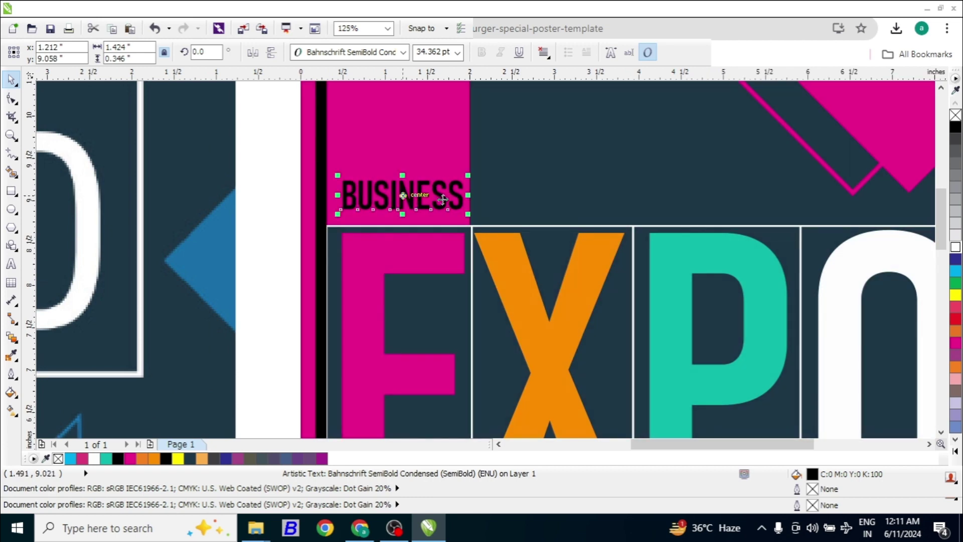
Duplicate the BUSINESS text, enlarge the copy to about 213 pt and place it across the poster's upper part above EXPO.
{"action": "scroll", "coordinate": [374, 215], "scroll_direction": "down", "scroll_amount": 7}
{"action": "left_click", "coordinate": [597, 245]}
{"action": "key", "text": "F2"}
{"action": "left_click_drag", "start_coordinate": [172, 153], "coordinate": [583, 353]}
{"action": "key", "text": "F2"}
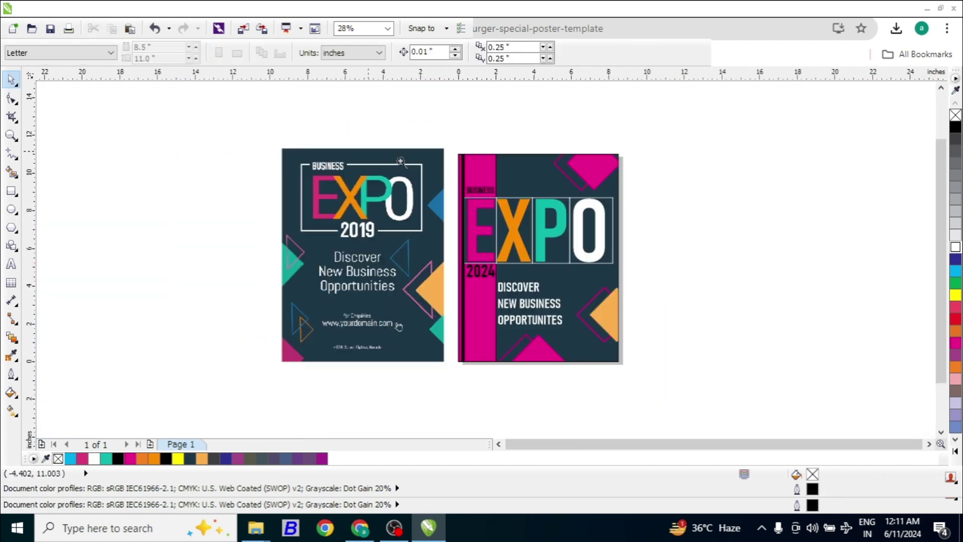
{"action": "left_click_drag", "start_coordinate": [312, 126], "coordinate": [788, 336]}
{"action": "left_click_drag", "start_coordinate": [356, 173], "coordinate": [559, 195]}
{"action": "left_click_drag", "start_coordinate": [462, 171], "coordinate": [475, 153]}
{"action": "scroll", "coordinate": [462, 146], "scroll_direction": "up", "scroll_amount": 3}
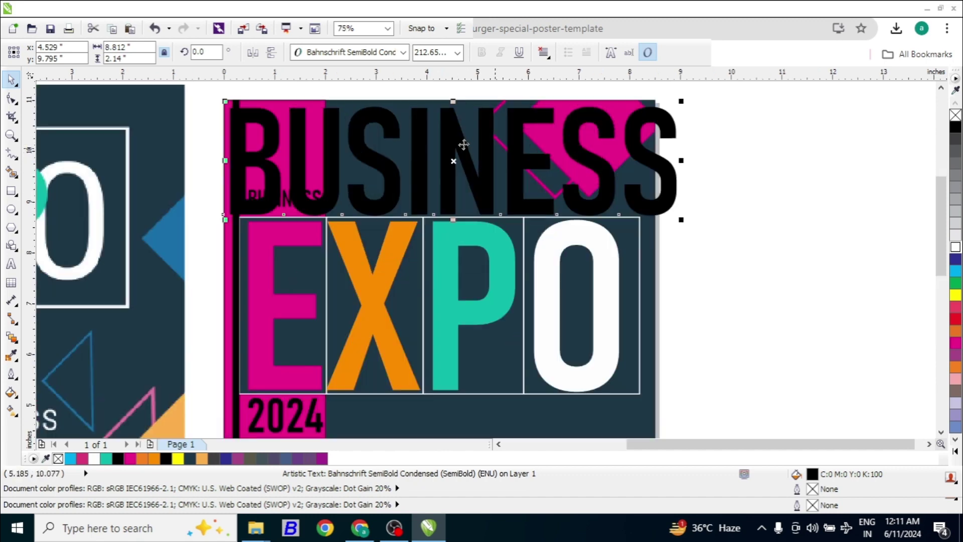
Recolour the enlarged BUSINESS text with the navy #1D3746 sampled from the O rectangle.
{"action": "left_click", "coordinate": [955, 139]}
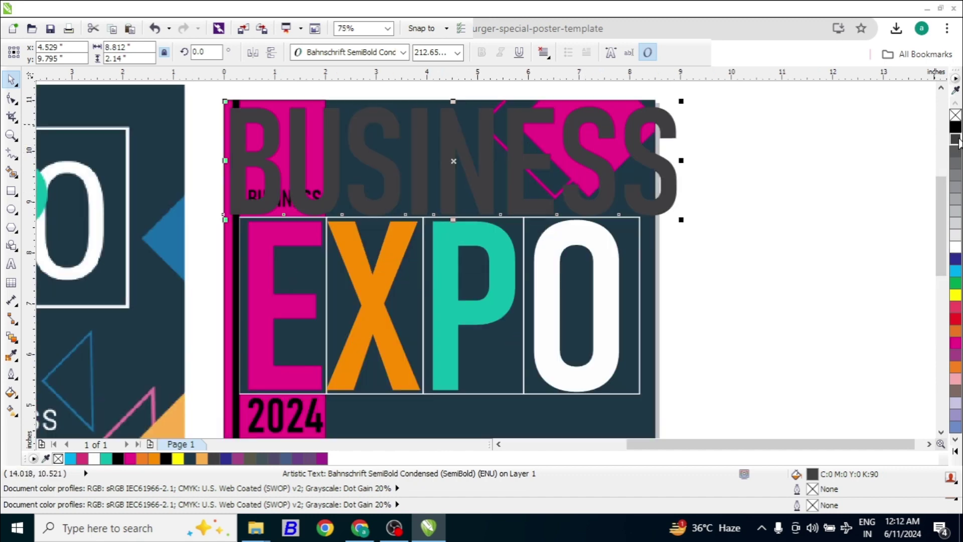
{"action": "left_click", "coordinate": [11, 355]}
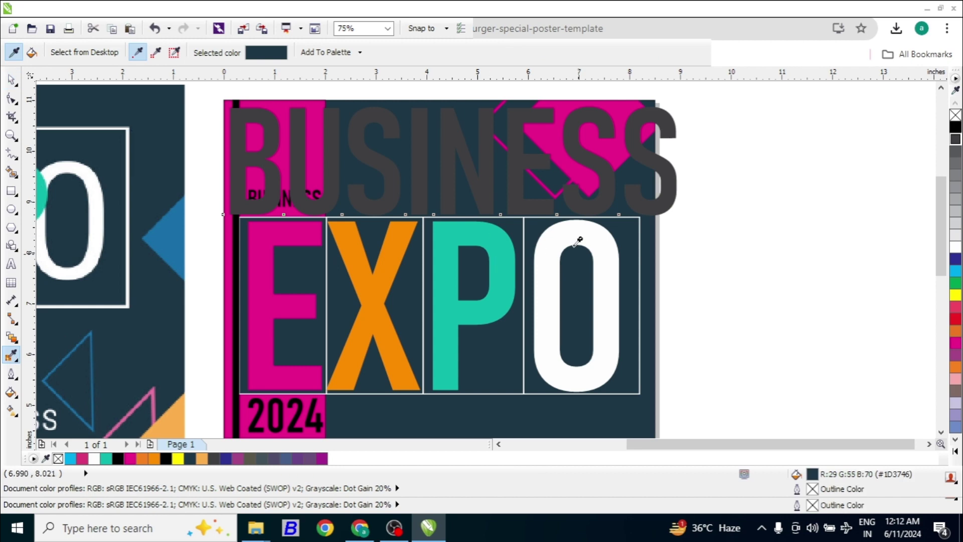
{"action": "left_click", "coordinate": [540, 245]}
{"action": "left_click", "coordinate": [482, 176]}
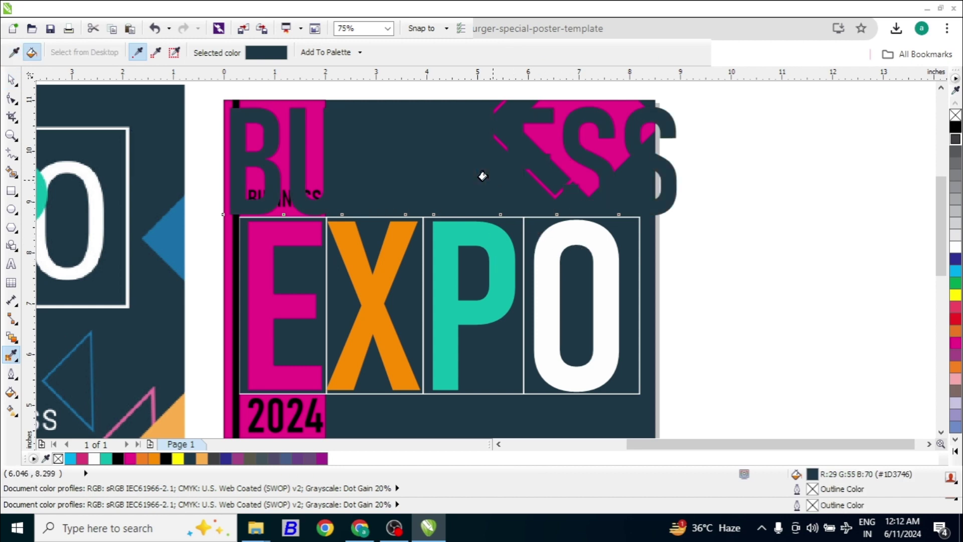
{"action": "key", "text": "space"}
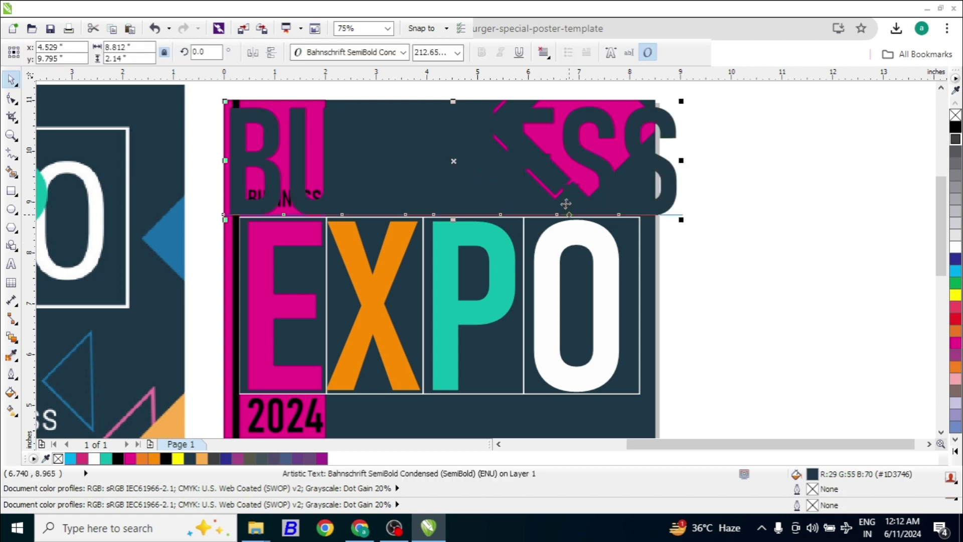
Fill the enlarged BUSINESS text and the O rectangle together with dark grey #4D4D4D.
{"action": "left_click", "coordinate": [633, 227], "text": "shift"}
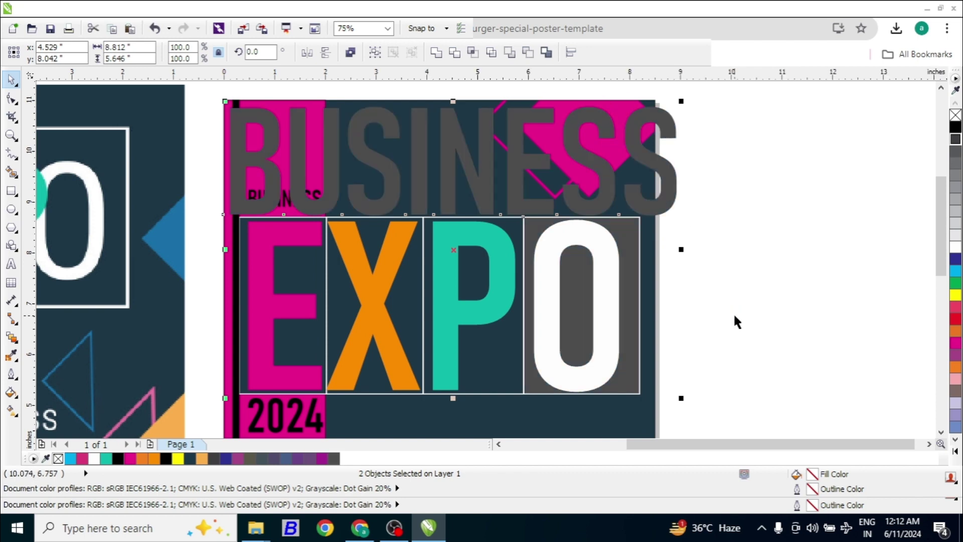
{"action": "scroll", "coordinate": [561, 168], "scroll_direction": "down", "scroll_amount": 2}
{"action": "left_click", "coordinate": [704, 201]}
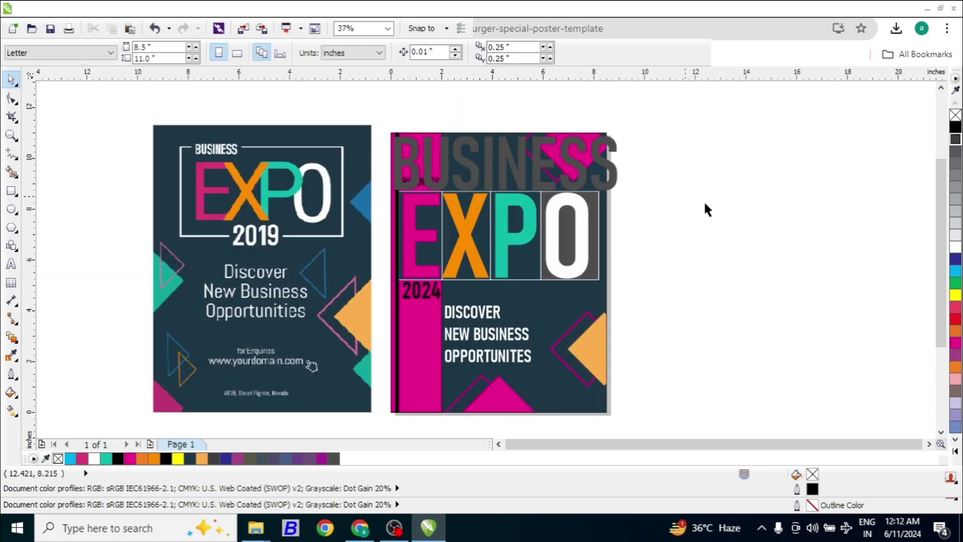
Clip the enlarged grey BUSINESS text inside the poster's navy background rectangle.
{"action": "left_click_drag", "start_coordinate": [509, 162], "coordinate": [560, 171]}
{"action": "key", "text": "ctrl+z"}
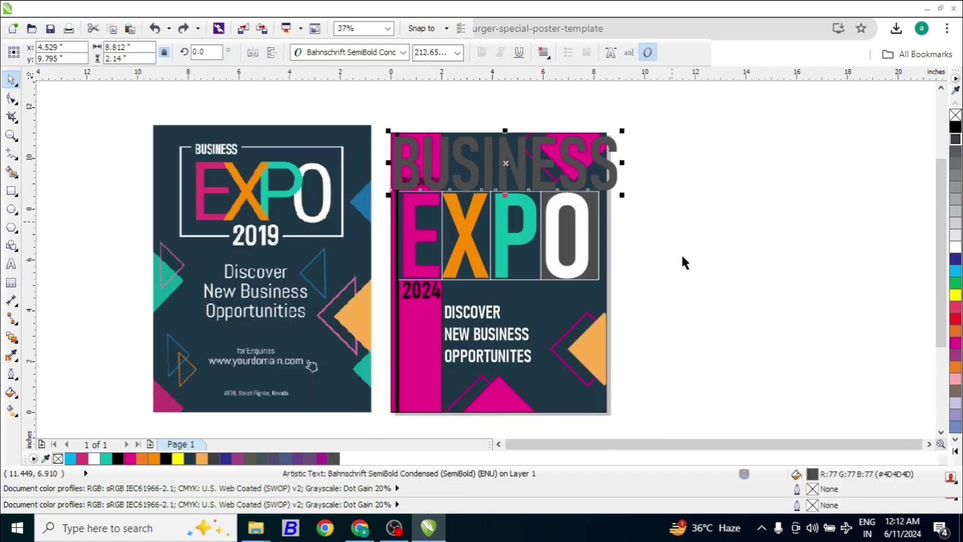
{"action": "left_click", "coordinate": [350, 214]}
{"action": "left_click", "coordinate": [566, 309]}
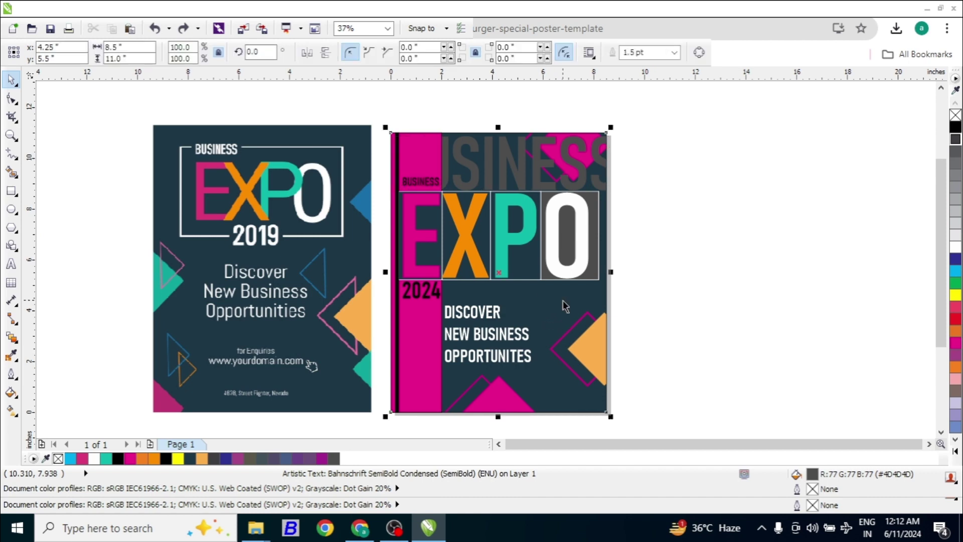
Send the clipped BUSINESS text behind the magenta diamonds at the poster's upper edge.
{"action": "left_click", "coordinate": [733, 236]}
{"action": "scroll", "coordinate": [466, 192], "scroll_direction": "down", "scroll_amount": 1}
{"action": "key", "text": "F2"}
{"action": "left_click_drag", "start_coordinate": [323, 134], "coordinate": [592, 304]}
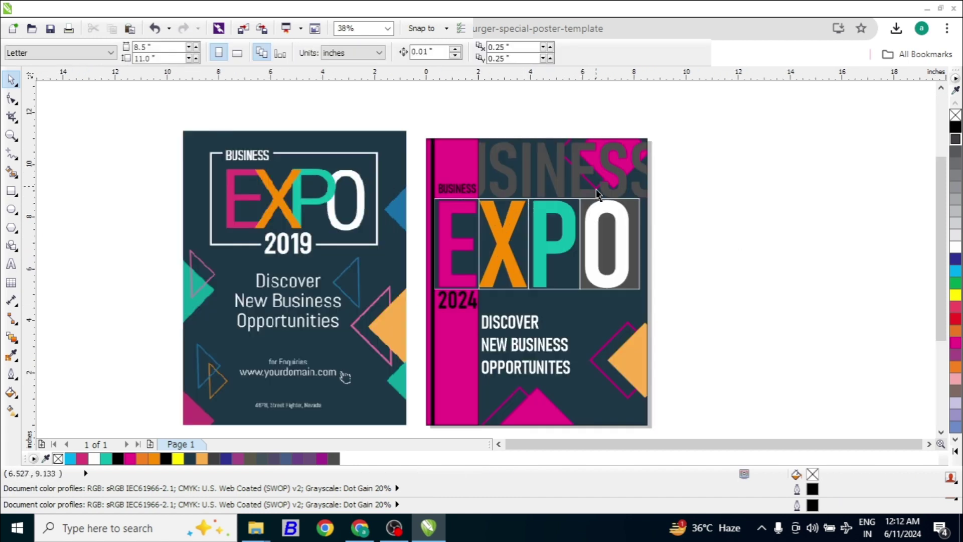
{"action": "left_click", "coordinate": [577, 169], "text": "ctrl"}
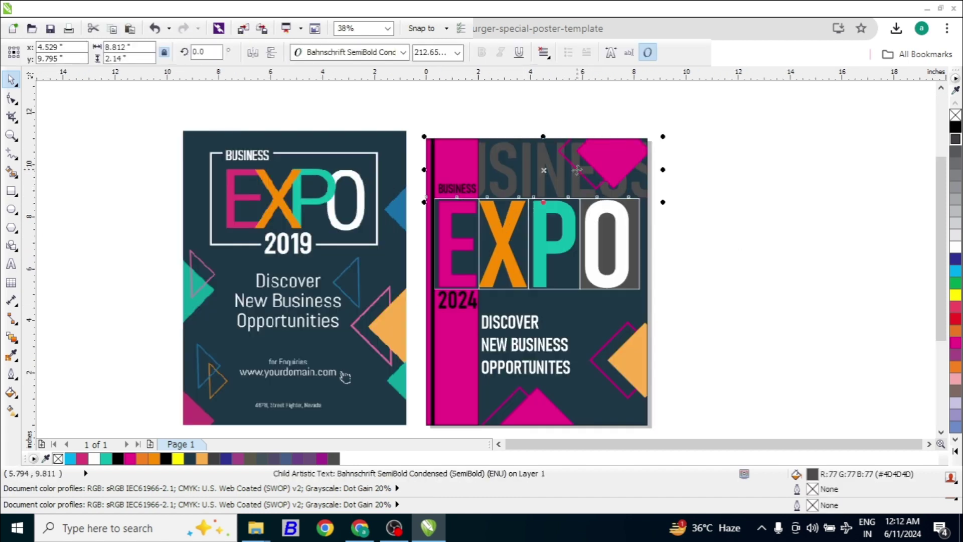
{"action": "left_click", "coordinate": [733, 211]}
{"action": "scroll", "coordinate": [497, 161], "scroll_direction": "down", "scroll_amount": 1}
{"action": "key", "text": "F2"}
{"action": "left_click_drag", "start_coordinate": [408, 129], "coordinate": [693, 332]}
{"action": "key", "text": "F2"}
{"action": "left_click_drag", "start_coordinate": [351, 114], "coordinate": [585, 315]}
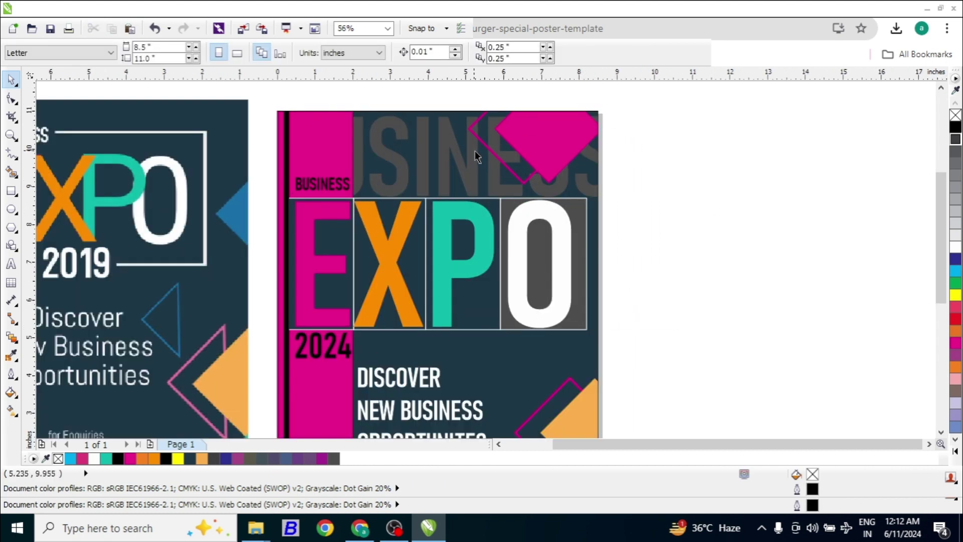
Try moving the clipped BUSINESS text down behind the EXPO rectangles, and undo the move.
{"action": "left_click", "coordinate": [460, 150], "text": "ctrl"}
{"action": "left_click_drag", "start_coordinate": [460, 150], "coordinate": [458, 256]}
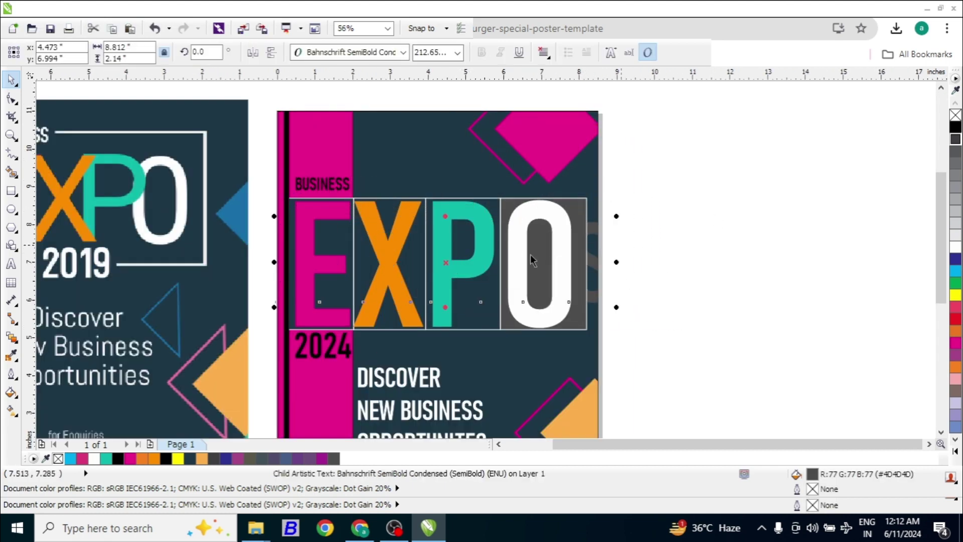
{"action": "key", "text": "ctrl+z"}
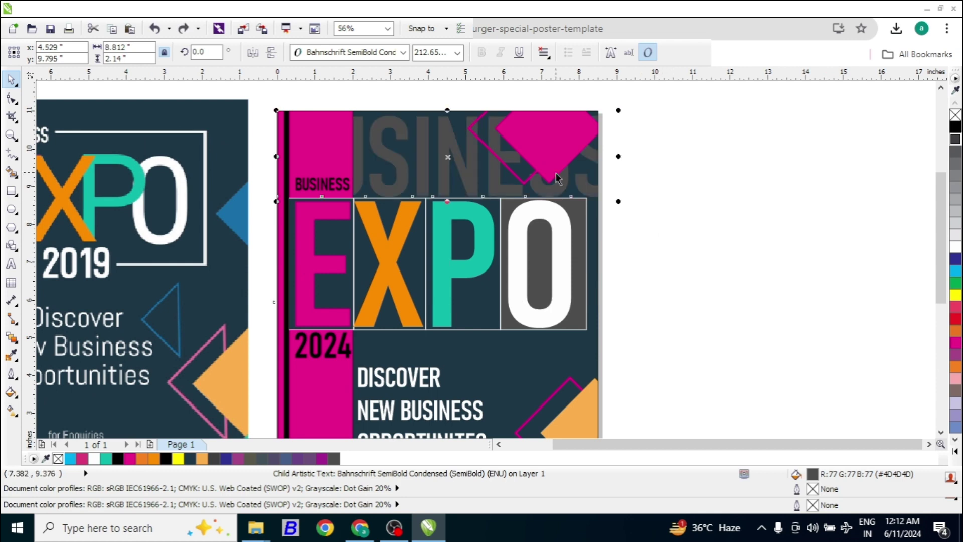
{"action": "scroll", "coordinate": [559, 183], "scroll_direction": "down", "scroll_amount": 2}
{"action": "key", "text": "F2"}
{"action": "left_click_drag", "start_coordinate": [322, 119], "coordinate": [643, 365]}
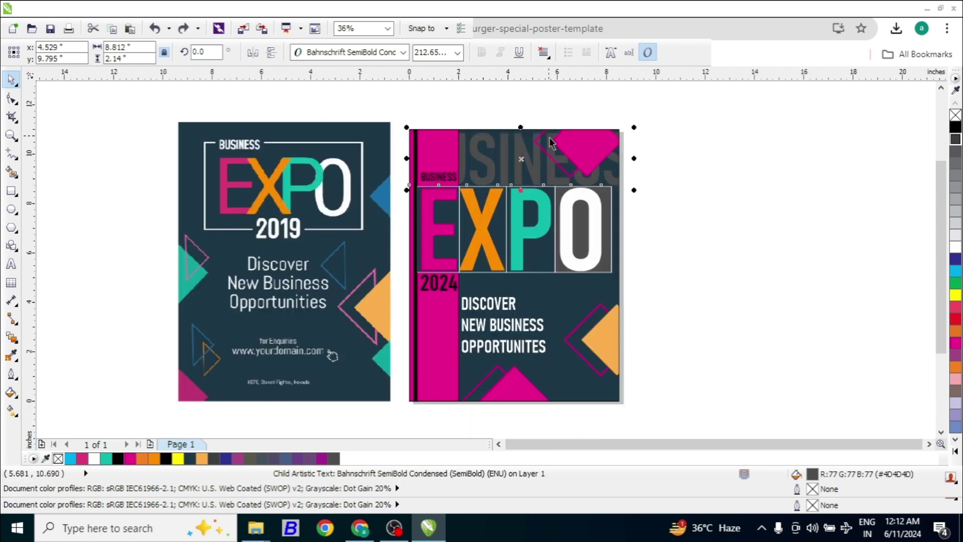
Rotate the clipped BUSINESS text to about 39.7° and shift it slightly up and to the left.
{"action": "left_click", "coordinate": [520, 155]}
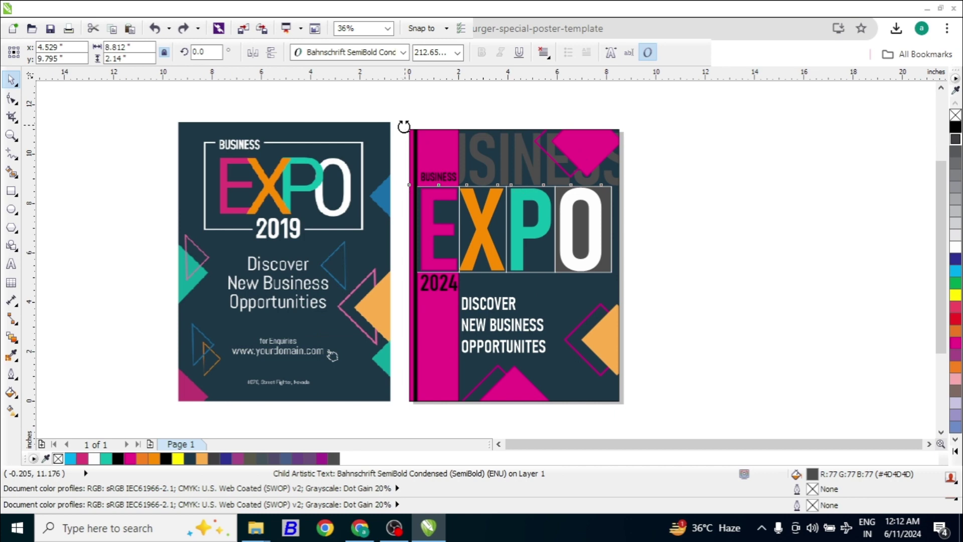
{"action": "left_click_drag", "start_coordinate": [404, 130], "coordinate": [409, 190]}
{"action": "left_click", "coordinate": [517, 149]}
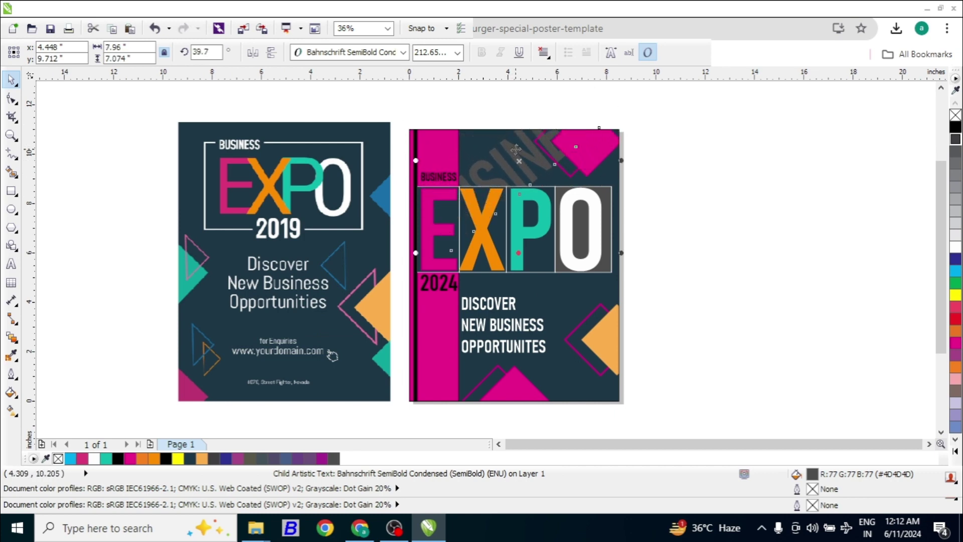
{"action": "left_click_drag", "start_coordinate": [522, 150], "coordinate": [508, 139]}
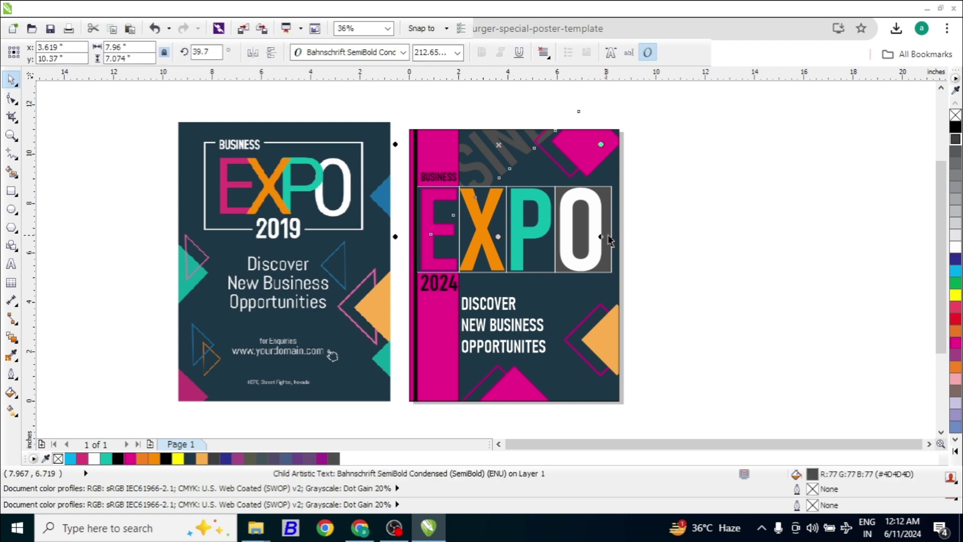
Scale the tilted grey BUSINESS text down to about 61.5 pt between the magenta strip and the upper diamonds.
{"action": "left_click_drag", "start_coordinate": [608, 237], "coordinate": [490, 155]}
{"action": "left_click", "coordinate": [696, 183]}
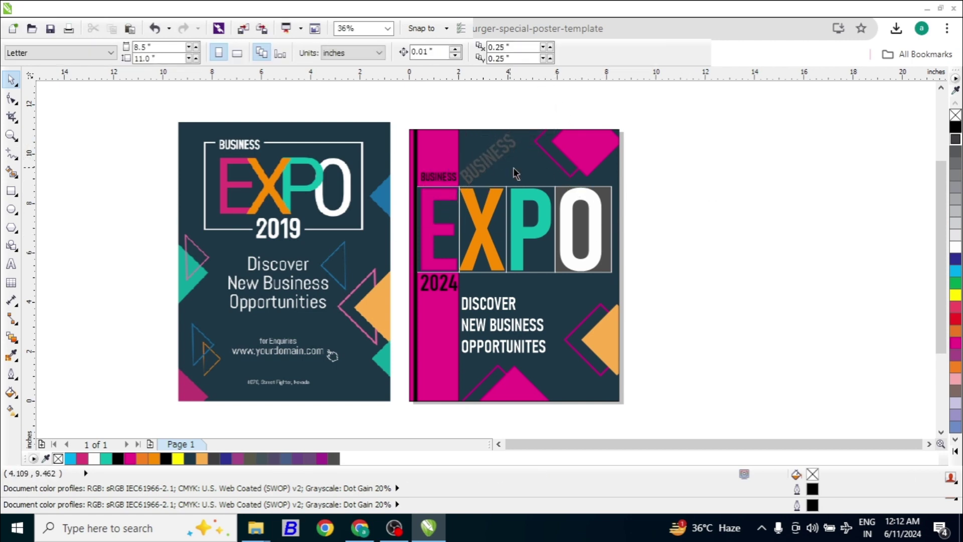
{"action": "scroll", "coordinate": [513, 168], "scroll_direction": "down", "scroll_amount": 2}
{"action": "key", "text": "F2"}
{"action": "left_click_drag", "start_coordinate": [308, 124], "coordinate": [699, 329]}
{"action": "key", "text": "F2"}
{"action": "left_click_drag", "start_coordinate": [254, 106], "coordinate": [723, 368]}
Set the grey BUSINESS text's rotation to 0° and place it just above the X rectangle, beside the small BUSINESS text.
{"action": "left_click", "coordinate": [471, 127], "text": "ctrl"}
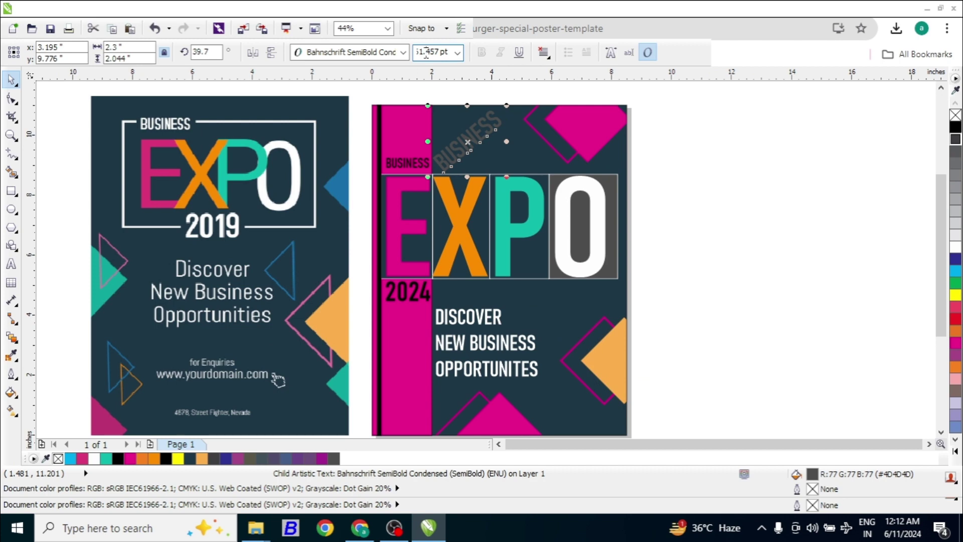
{"action": "left_click", "coordinate": [208, 51]}
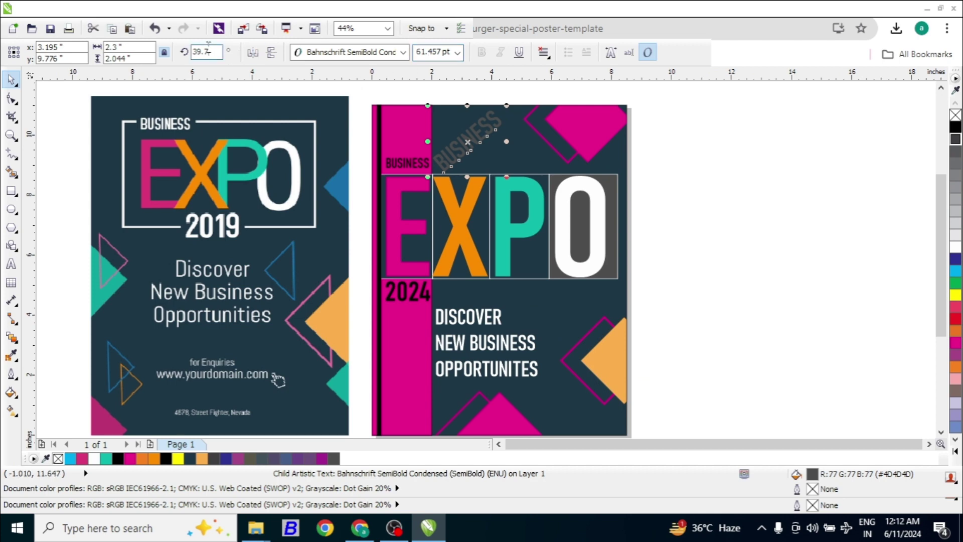
{"action": "type", "text": "0"}
{"action": "key", "text": "Return"}
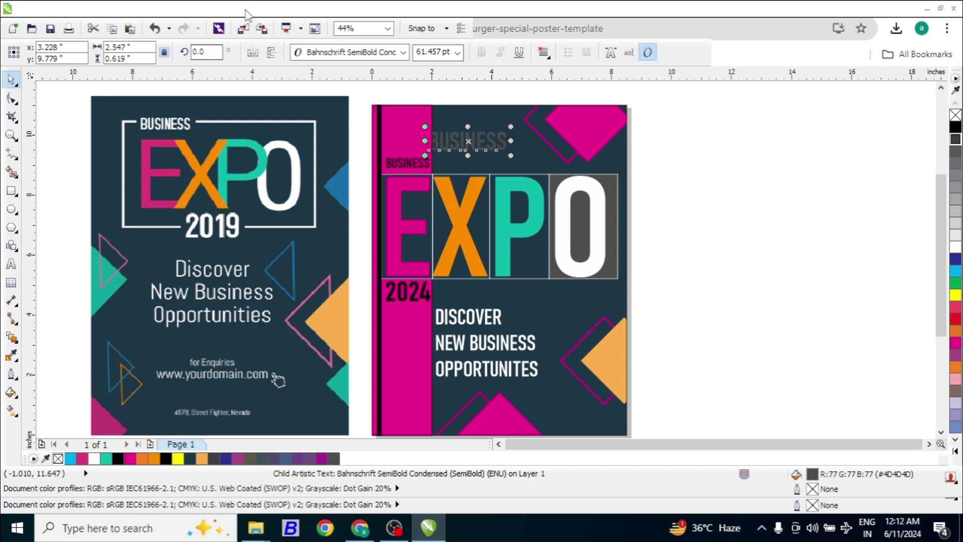
{"action": "left_click_drag", "start_coordinate": [468, 140], "coordinate": [474, 160]}
{"action": "left_click", "coordinate": [685, 169]}
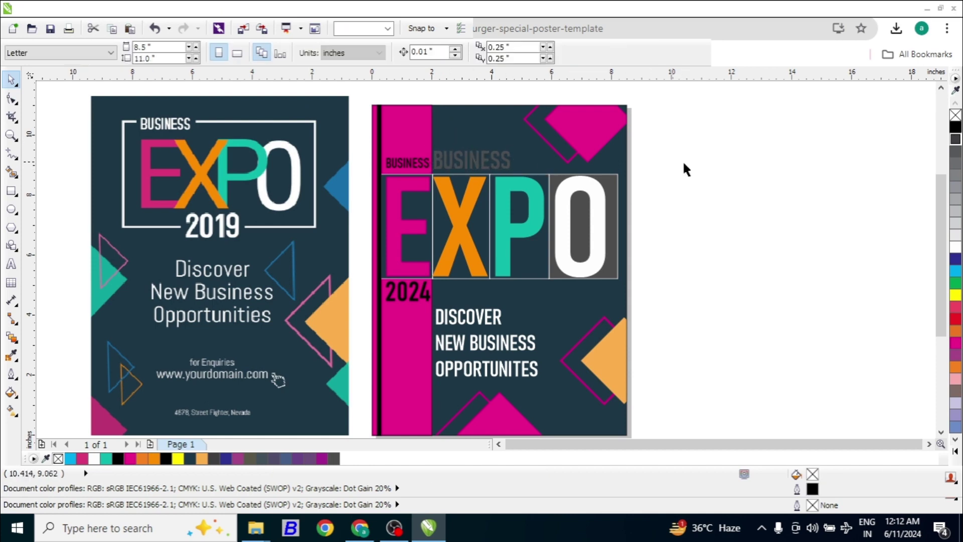
Select the grey BUSINESS text above the X rectangle for further editing.
{"action": "scroll", "coordinate": [458, 194], "scroll_direction": "down", "scroll_amount": 2}
{"action": "key", "text": "F2"}
{"action": "left_click_drag", "start_coordinate": [179, 102], "coordinate": [673, 340]}
{"action": "key", "text": "F2"}
{"action": "left_click_drag", "start_coordinate": [398, 128], "coordinate": [686, 292]}
{"action": "left_click", "coordinate": [516, 202]}
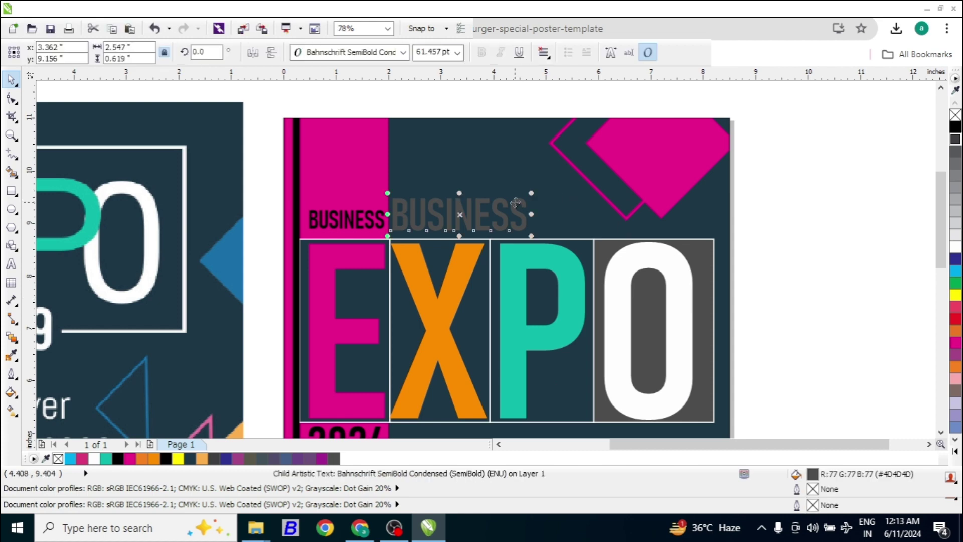
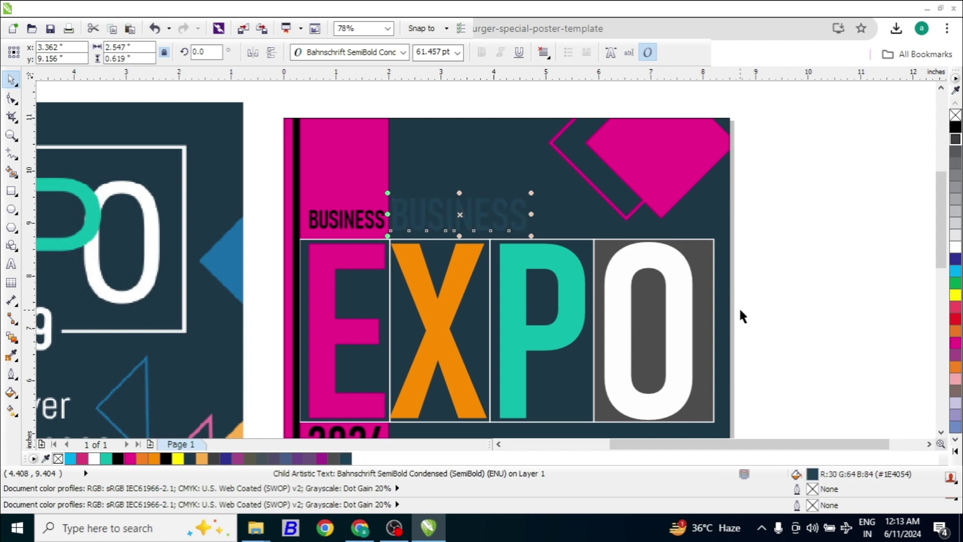
Enlarge the grey BUSINESS text above the EXPO letters and shift it up and left, partly behind the magenta strip.
{"action": "scroll", "coordinate": [739, 316], "scroll_direction": "down", "scroll_amount": 3}
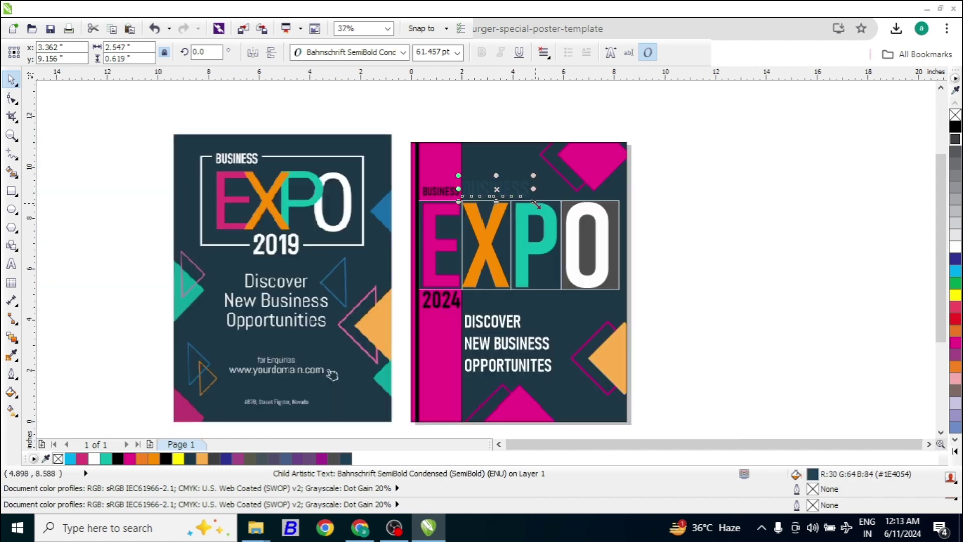
{"action": "left_click_drag", "start_coordinate": [533, 201], "coordinate": [658, 264]}
{"action": "left_click", "coordinate": [755, 215]}
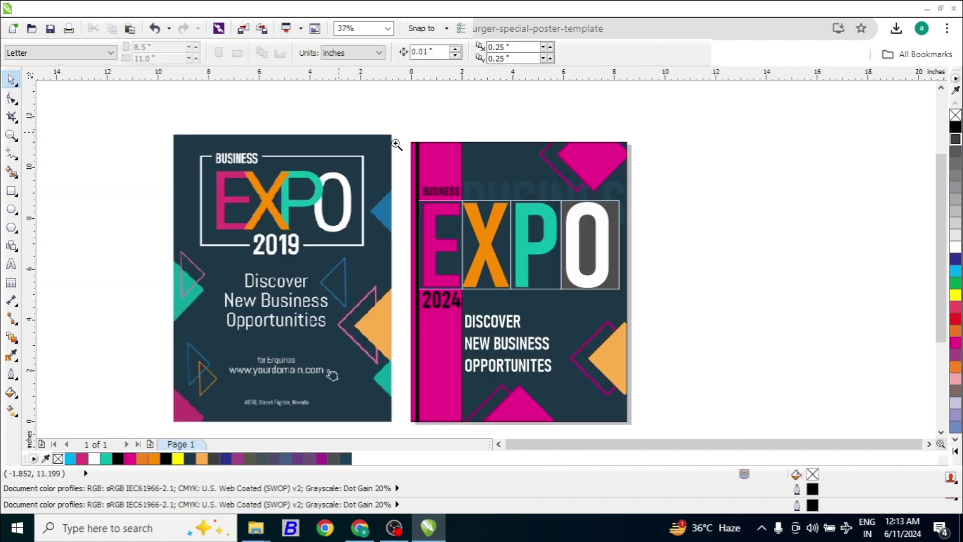
{"action": "scroll", "coordinate": [760, 329], "scroll_direction": "up", "scroll_amount": 2}
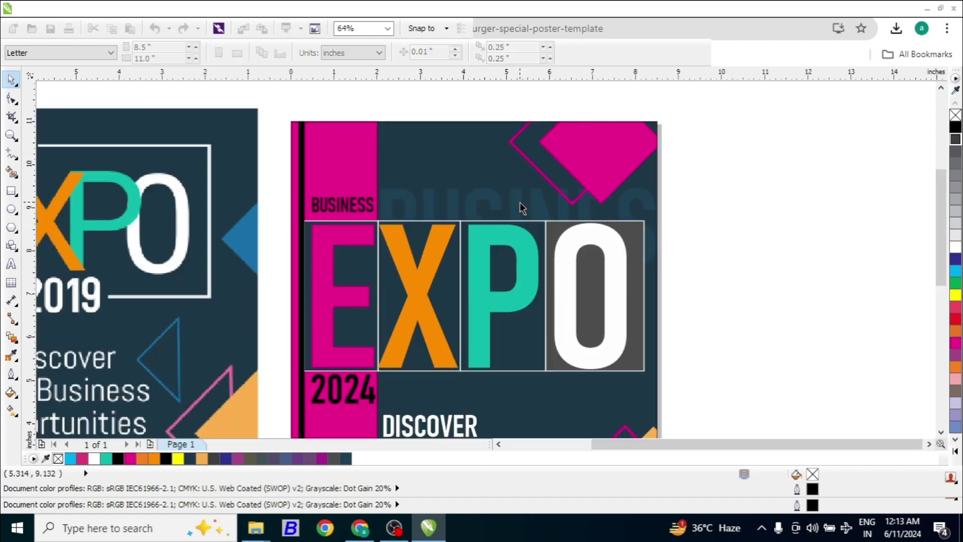
{"action": "left_click_drag", "start_coordinate": [520, 209], "coordinate": [399, 202]}
{"action": "scroll", "coordinate": [612, 188], "scroll_direction": "down", "scroll_amount": 3}
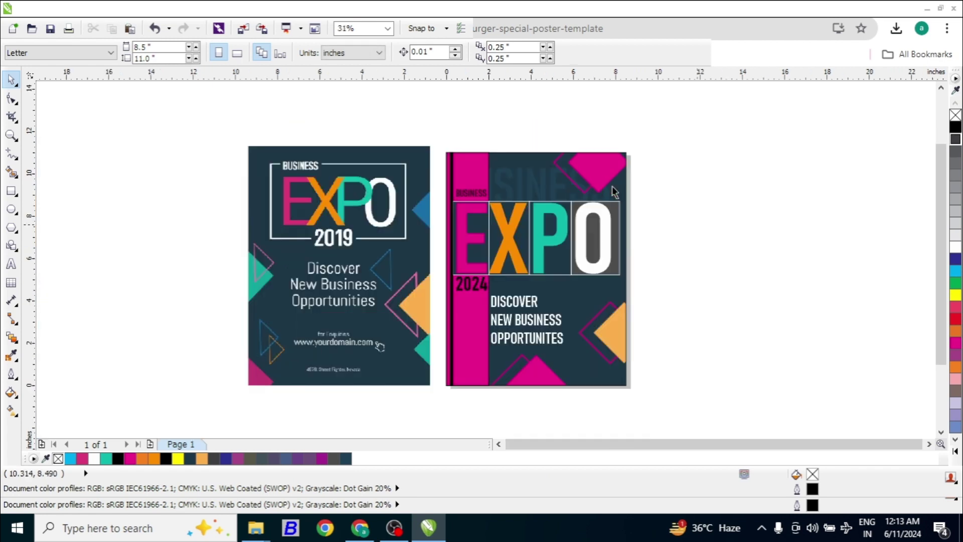
{"action": "scroll", "coordinate": [623, 351], "scroll_direction": "up", "scroll_amount": 1}
{"action": "left_click", "coordinate": [507, 136]}
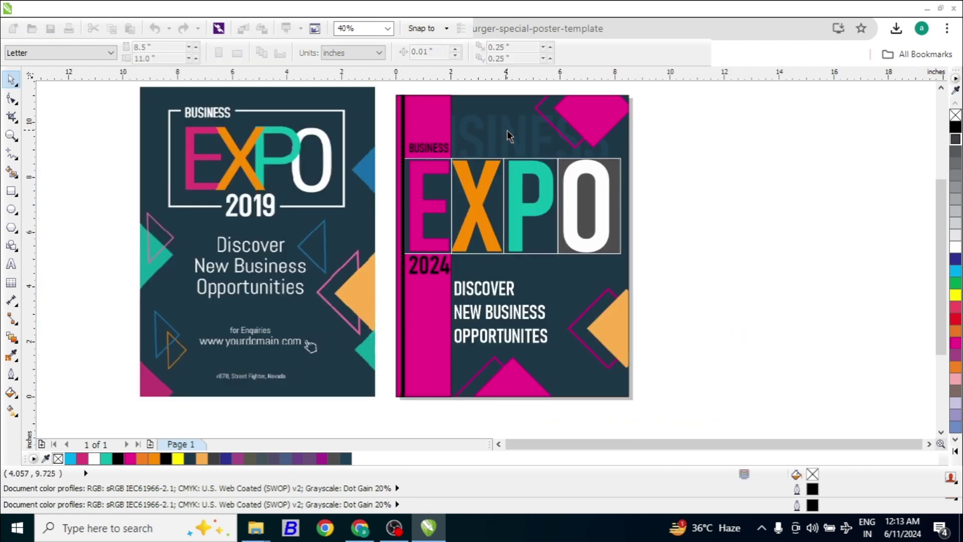
Duplicate the black 2024 text from the magenta strip and place the copy under the P and O letters.
{"action": "left_click", "coordinate": [441, 267]}
{"action": "left_click_drag", "start_coordinate": [441, 267], "coordinate": [556, 273]}
{"action": "left_click", "coordinate": [763, 235]}
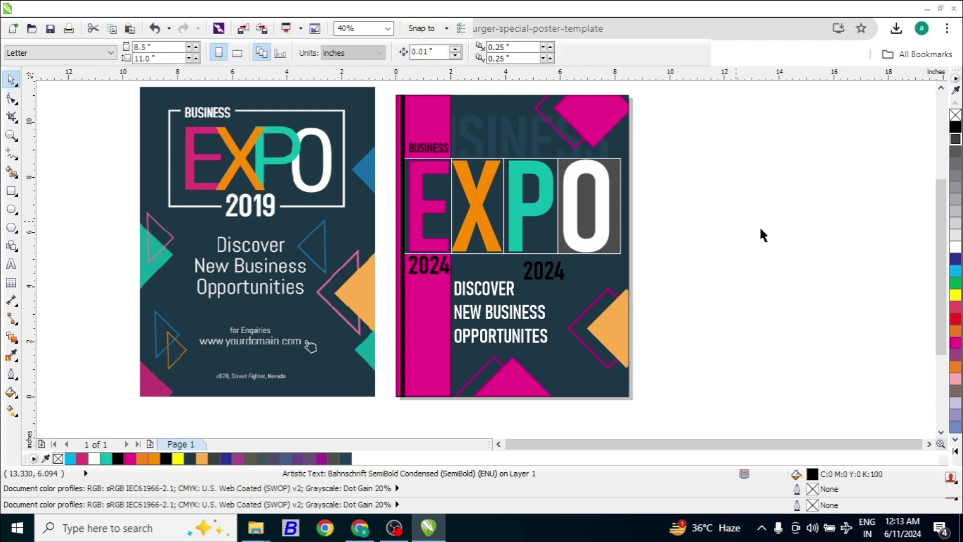
Sample the colour of the large BUSINESS accent text and fill the 2024 copy with it.
{"action": "left_click", "coordinate": [11, 355]}
{"action": "left_click", "coordinate": [507, 129]}
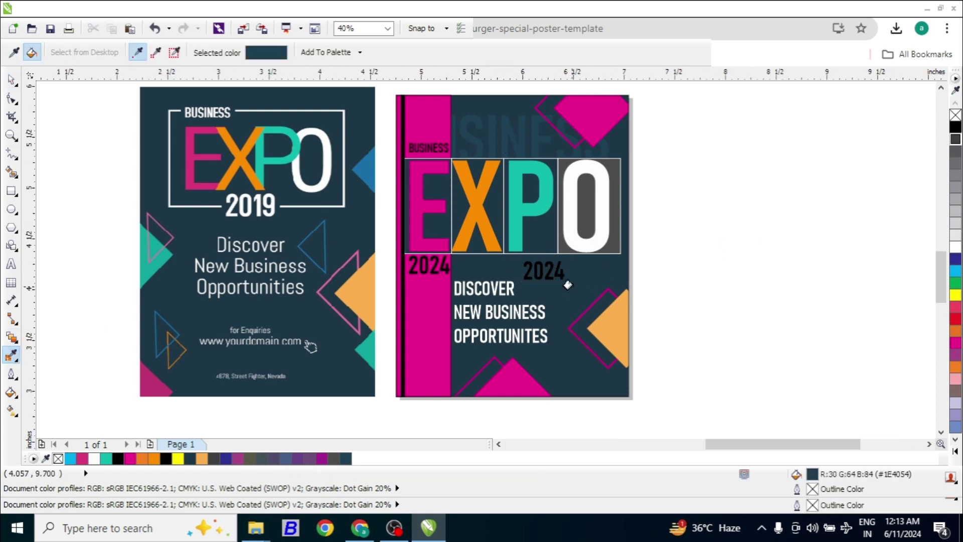
{"action": "scroll", "coordinate": [494, 211], "scroll_direction": "up", "scroll_amount": 5}
{"action": "scroll", "coordinate": [505, 229], "scroll_direction": "down", "scroll_amount": 5}
{"action": "scroll", "coordinate": [505, 229], "scroll_direction": "up", "scroll_amount": 5}
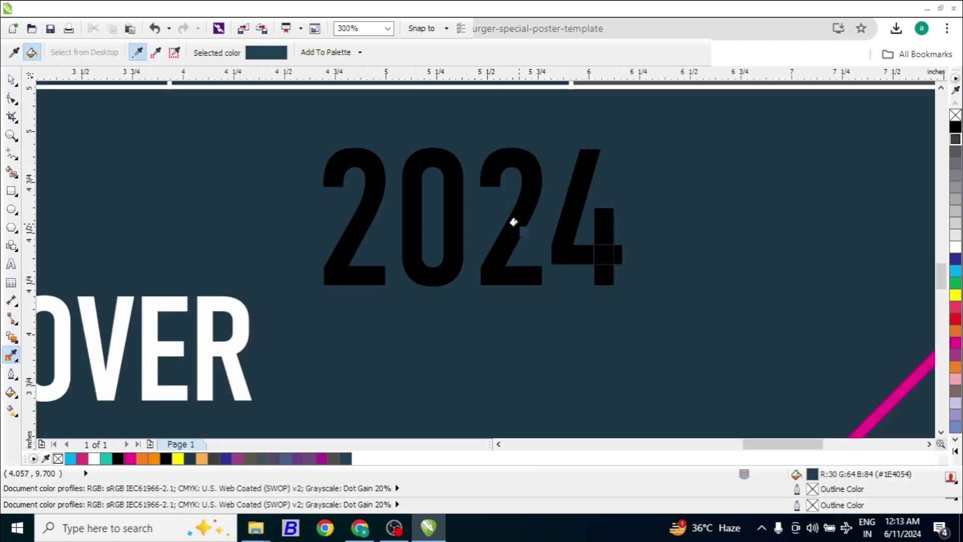
{"action": "left_click", "coordinate": [513, 217]}
{"action": "scroll", "coordinate": [496, 242], "scroll_direction": "down", "scroll_amount": 2}
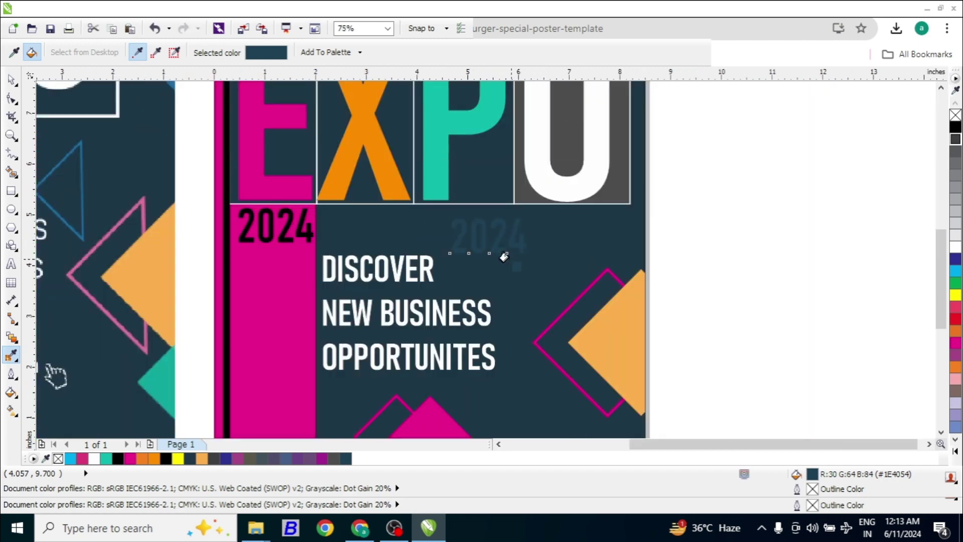
Enlarge the muted 2024 copy to about 225.8 pt and move it up and right over the lower part of the EXPO letters.
{"action": "key", "text": "space"}
{"action": "left_click_drag", "start_coordinate": [529, 255], "coordinate": [616, 311]}
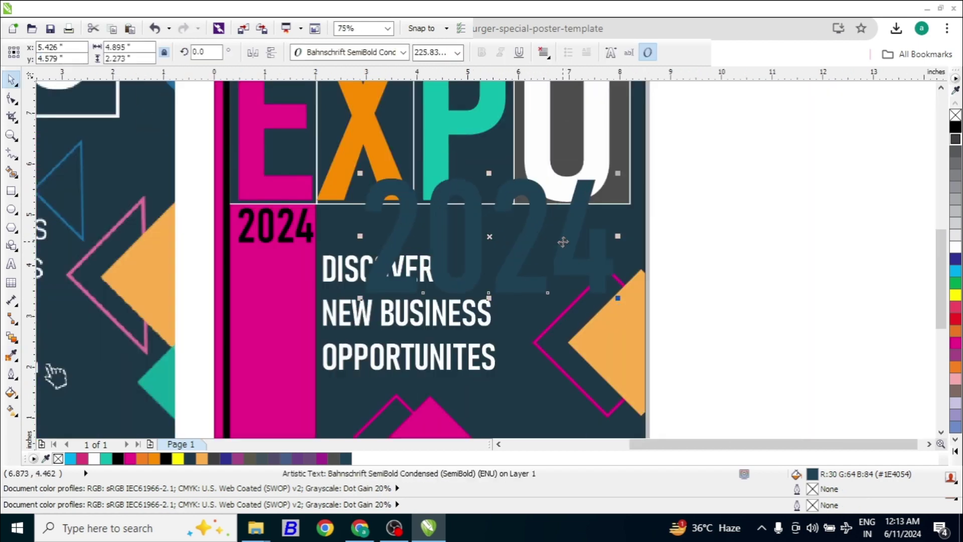
{"action": "left_click_drag", "start_coordinate": [559, 240], "coordinate": [586, 201]}
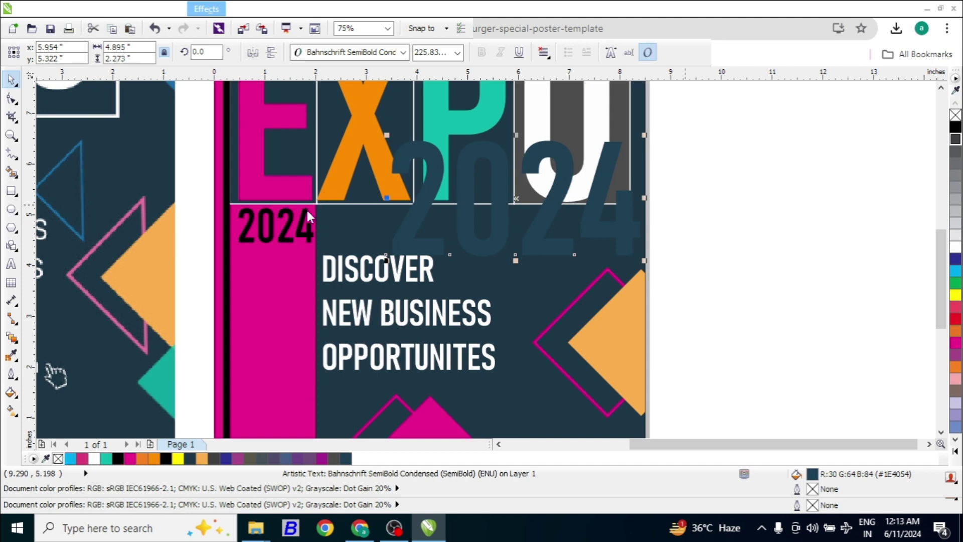
PowerClip the enlarged 2024 text inside the navy poster background.
{"action": "left_click", "coordinate": [355, 211]}
{"action": "left_click", "coordinate": [365, 220]}
{"action": "left_click", "coordinate": [723, 254]}
Reposition the clipped 2024 text to about X 5.924 in, Y 4.727 in, partly behind the lower edge of the EXPO letters.
{"action": "scroll", "coordinate": [532, 272], "scroll_direction": "down", "scroll_amount": 2}
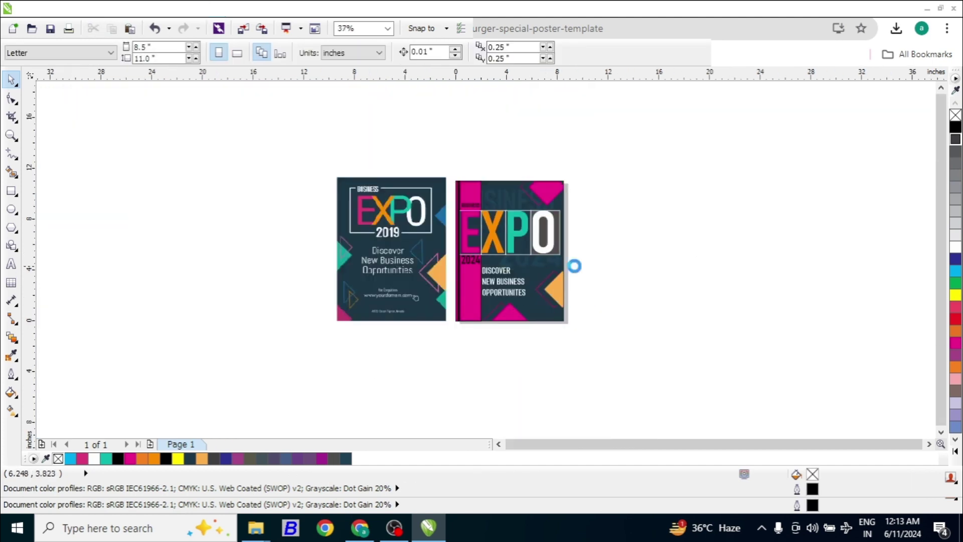
{"action": "key", "text": "F2"}
{"action": "left_click_drag", "start_coordinate": [277, 166], "coordinate": [707, 356]}
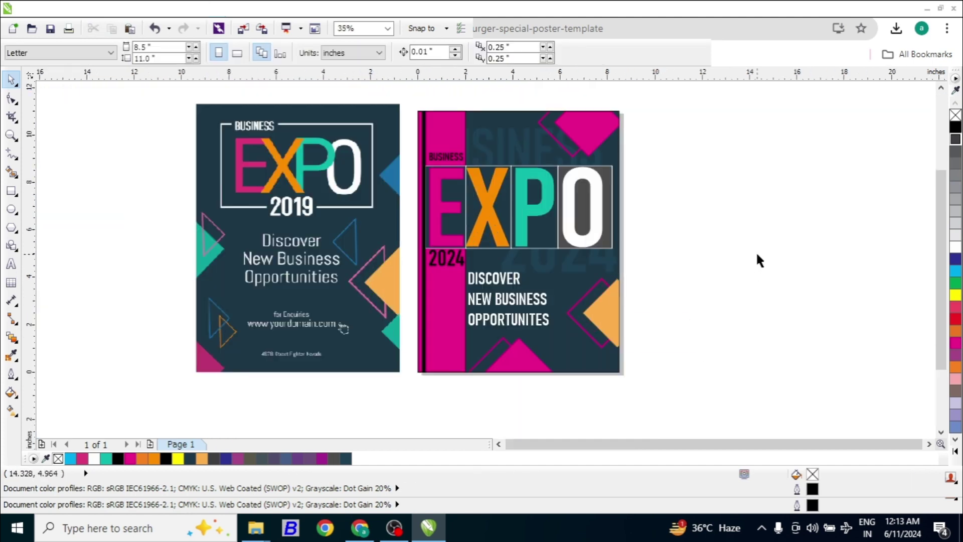
{"action": "left_click", "coordinate": [570, 263], "text": "ctrl"}
{"action": "left_click_drag", "start_coordinate": [571, 262], "coordinate": [556, 302]}
{"action": "left_click", "coordinate": [766, 290]}
{"action": "left_click", "coordinate": [765, 291]}
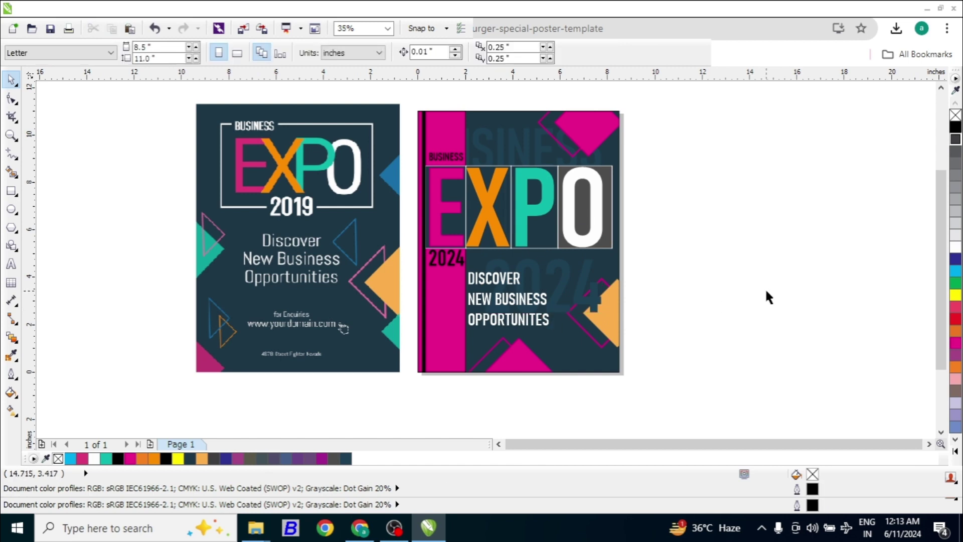
{"action": "left_click", "coordinate": [597, 300], "text": "ctrl"}
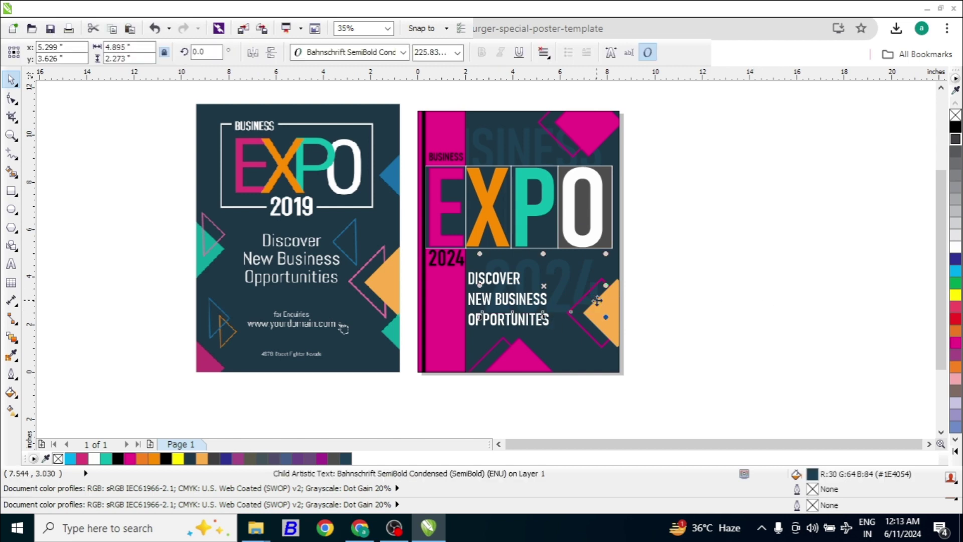
{"action": "left_click_drag", "start_coordinate": [559, 286], "coordinate": [574, 260]}
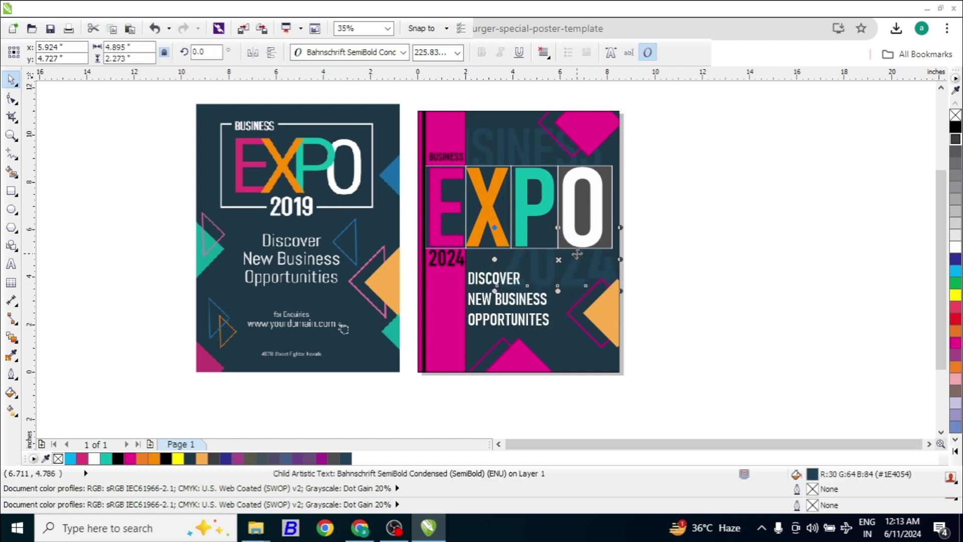
Try tinting the clipped 2024 text slightly towards blue and black, and undo the tints.
{"action": "left_click", "coordinate": [956, 262]}
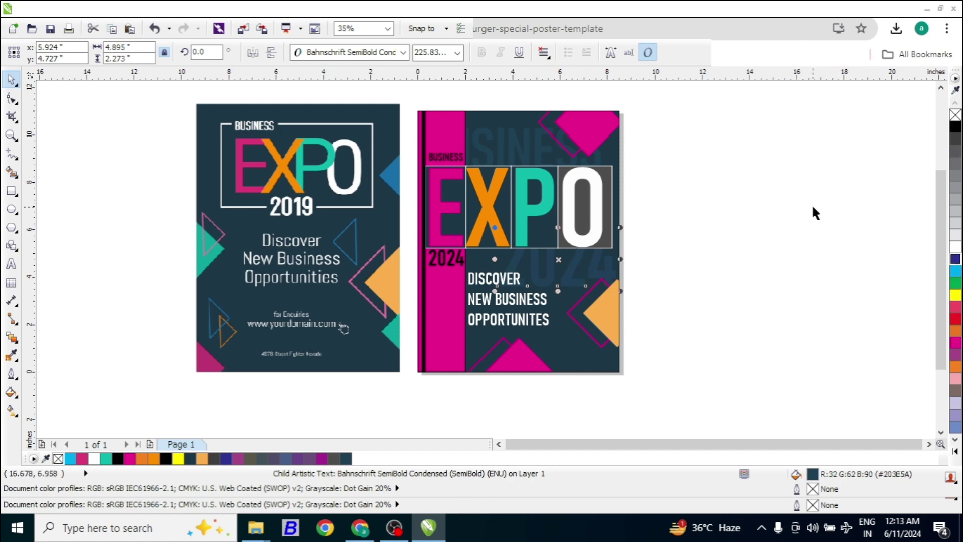
{"action": "left_click", "coordinate": [955, 130]}
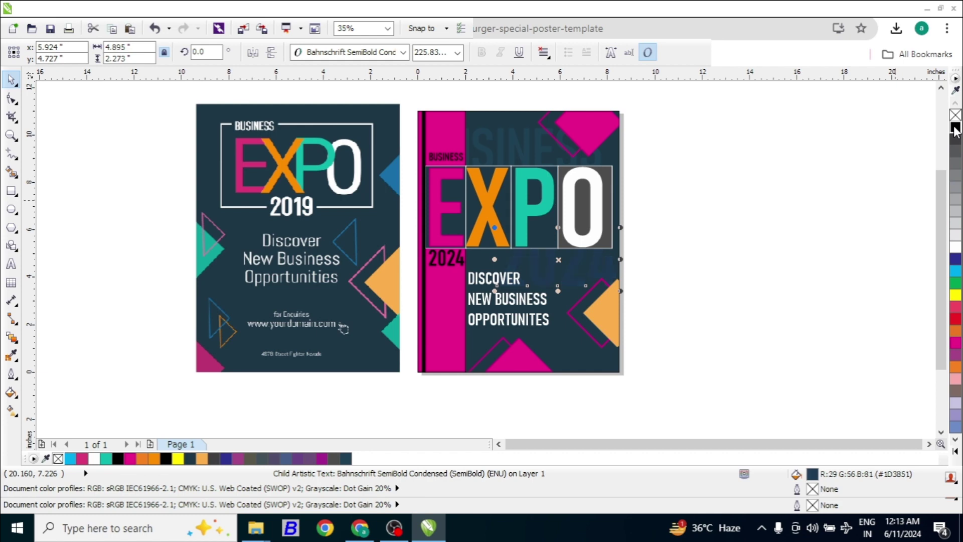
{"action": "left_click", "coordinate": [956, 129], "text": "ctrl"}
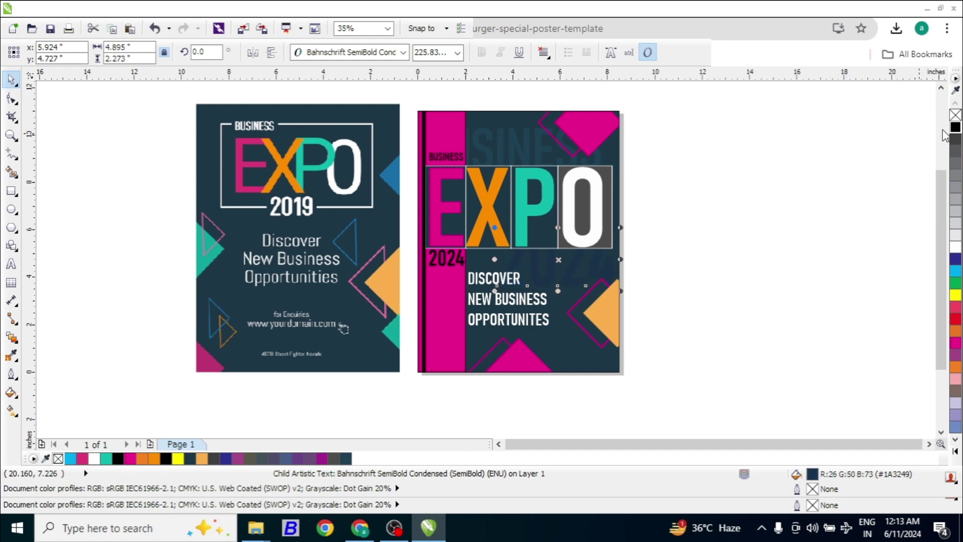
{"action": "left_click", "coordinate": [707, 253]}
{"action": "scroll", "coordinate": [559, 281], "scroll_direction": "up", "scroll_amount": 4}
{"action": "scroll", "coordinate": [537, 279], "scroll_direction": "down", "scroll_amount": 4}
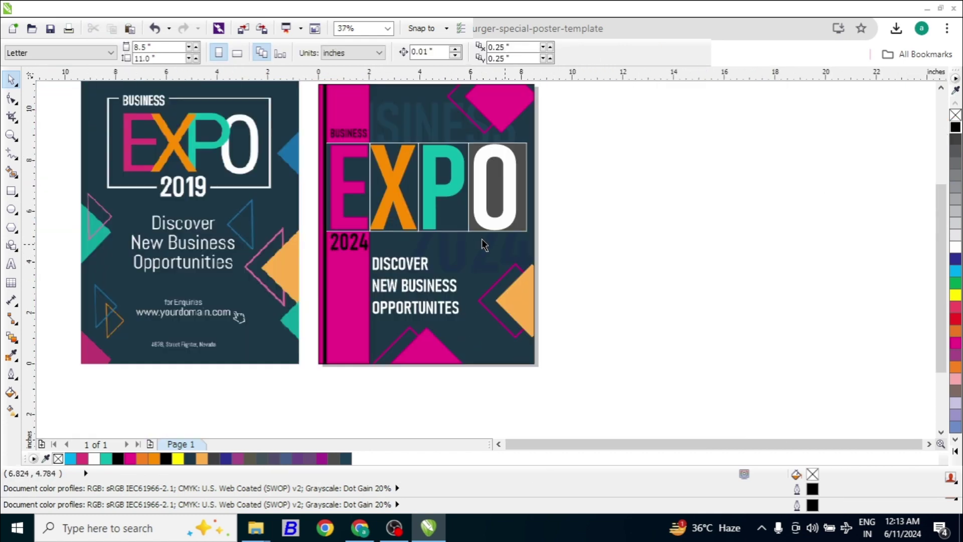
{"action": "left_click", "coordinate": [448, 257]}
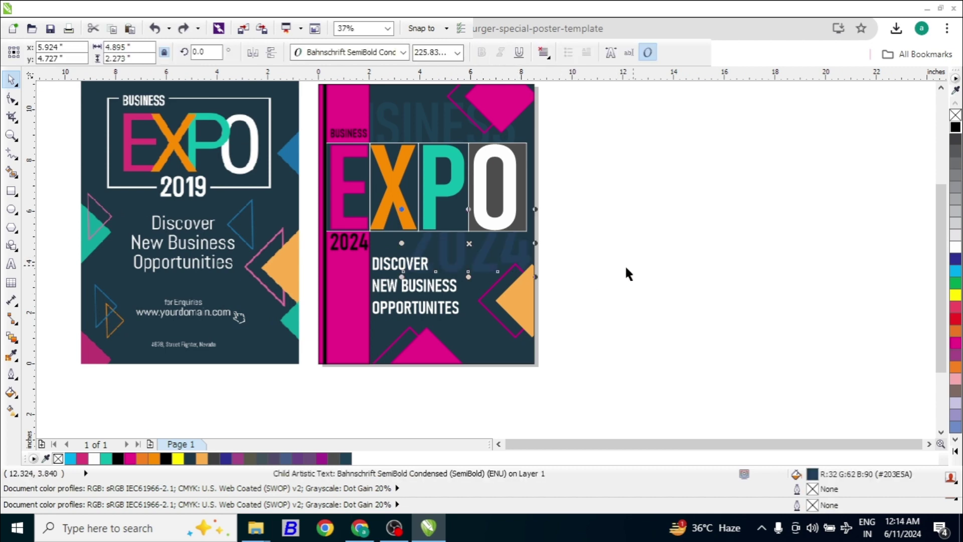
{"action": "key", "text": "ctrl+z"}
Try filling the clipped 2024 text with purple, and undo the fill.
{"action": "scroll", "coordinate": [489, 286], "scroll_direction": "up", "scroll_amount": 2}
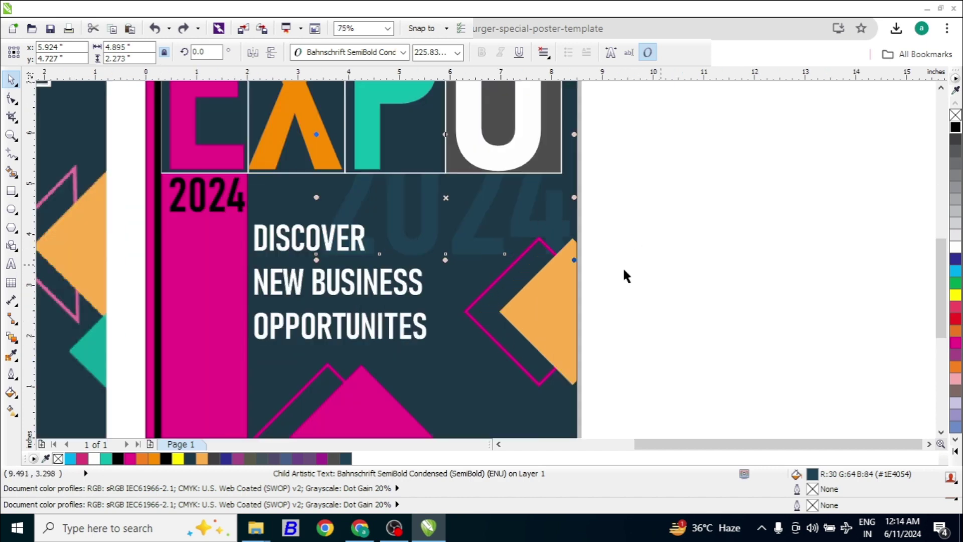
{"action": "left_click", "coordinate": [955, 355]}
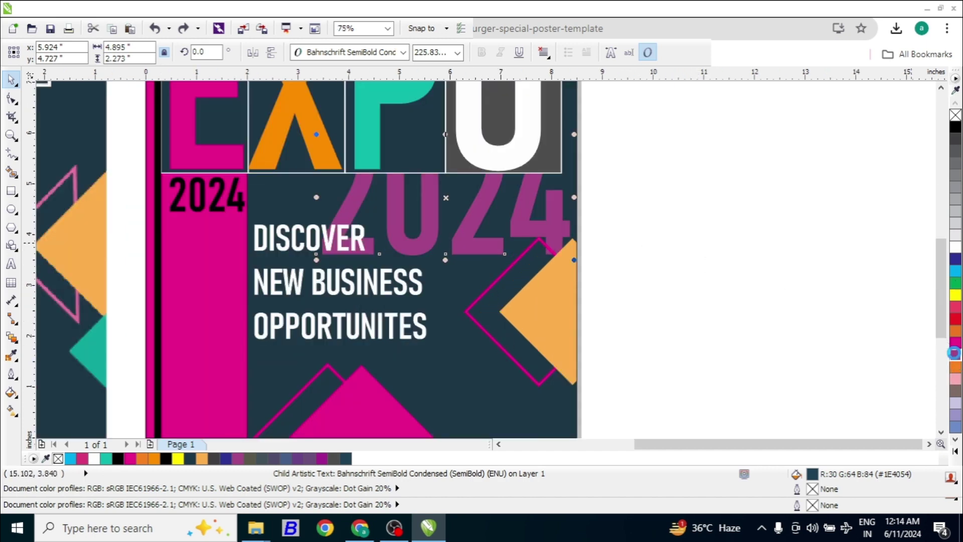
{"action": "scroll", "coordinate": [642, 301], "scroll_direction": "down", "scroll_amount": 2}
{"action": "key", "text": "ctrl+z"}
Scale the clipped 2024 text down to about 127 pt and place it under the P and O letters, beside DISCOVER.
{"action": "left_click", "coordinate": [642, 254]}
{"action": "key", "text": "F3"}
{"action": "key", "text": "F2"}
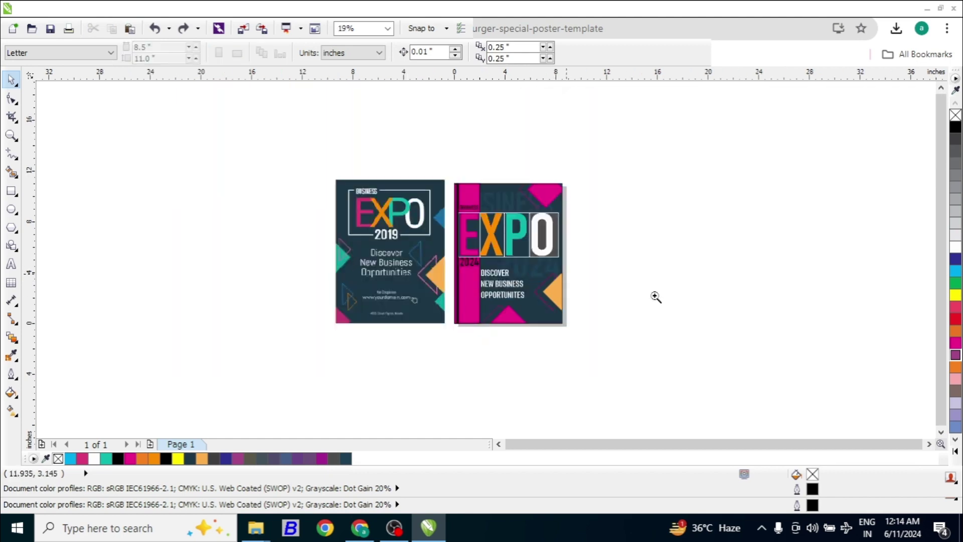
{"action": "left_click_drag", "start_coordinate": [291, 158], "coordinate": [660, 349]}
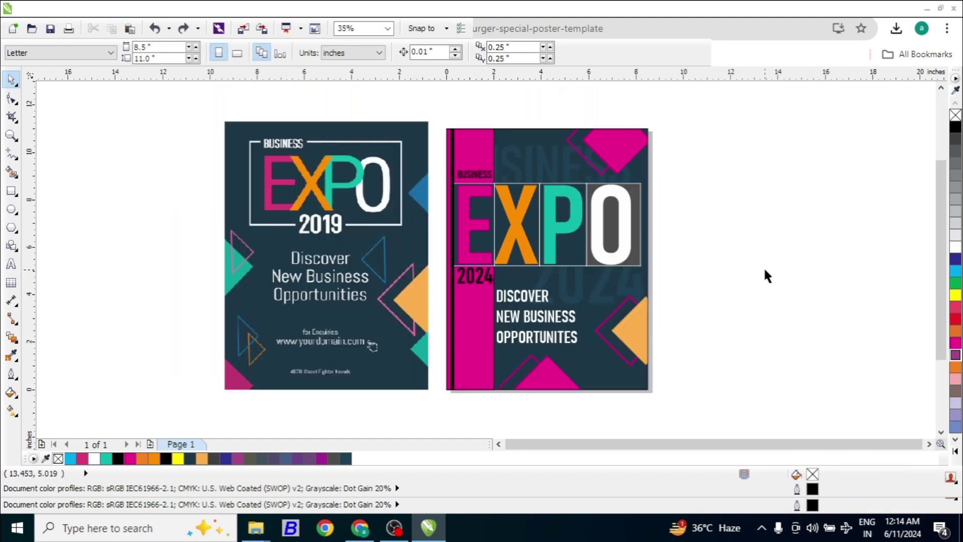
{"action": "left_click_drag", "start_coordinate": [633, 292], "coordinate": [578, 259]}
{"action": "scroll", "coordinate": [590, 278], "scroll_direction": "up", "scroll_amount": 2}
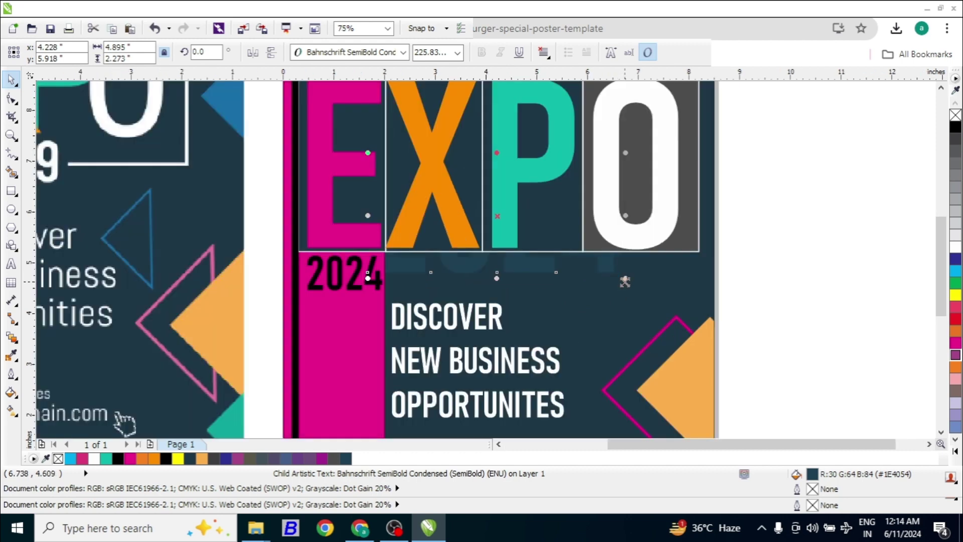
{"action": "left_click_drag", "start_coordinate": [625, 282], "coordinate": [593, 294]}
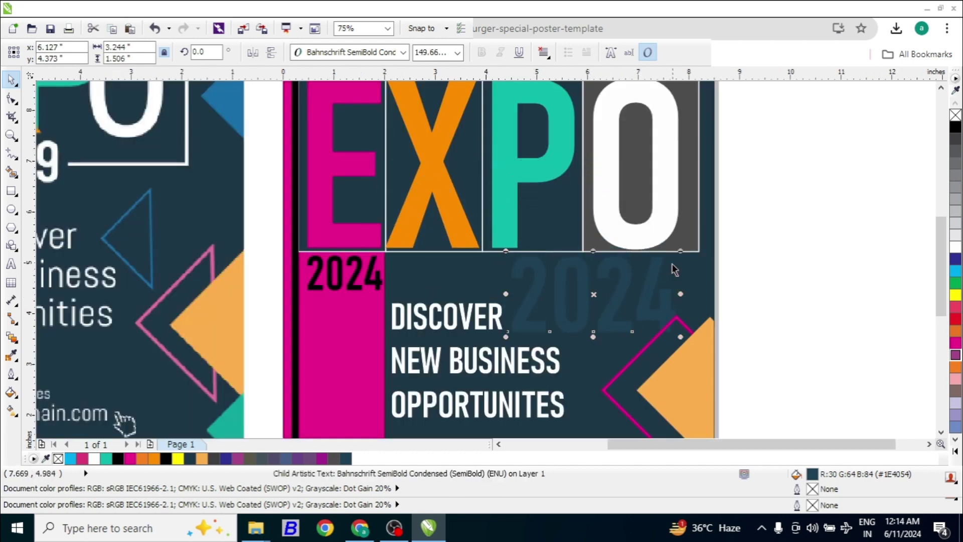
{"action": "left_click_drag", "start_coordinate": [680, 337], "coordinate": [656, 325]}
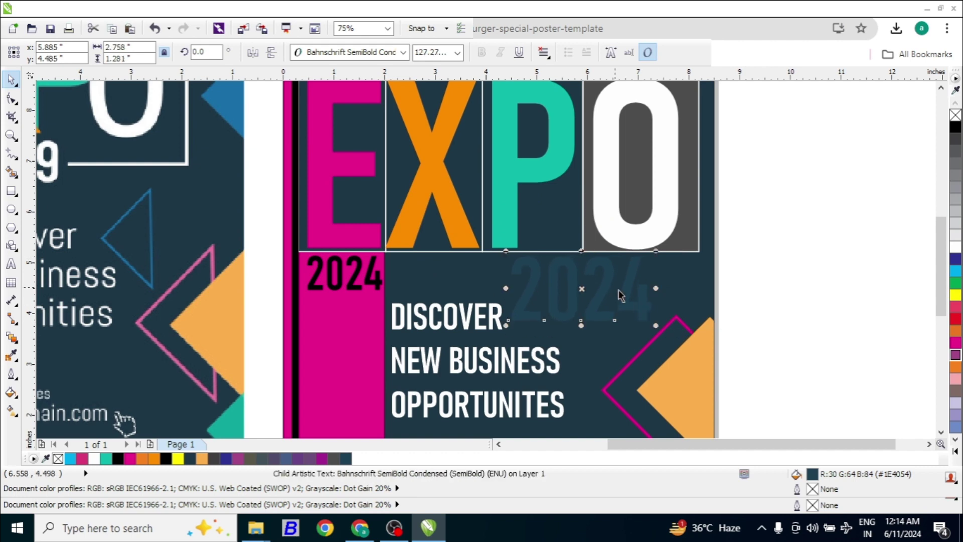
{"action": "left_click", "coordinate": [769, 282]}
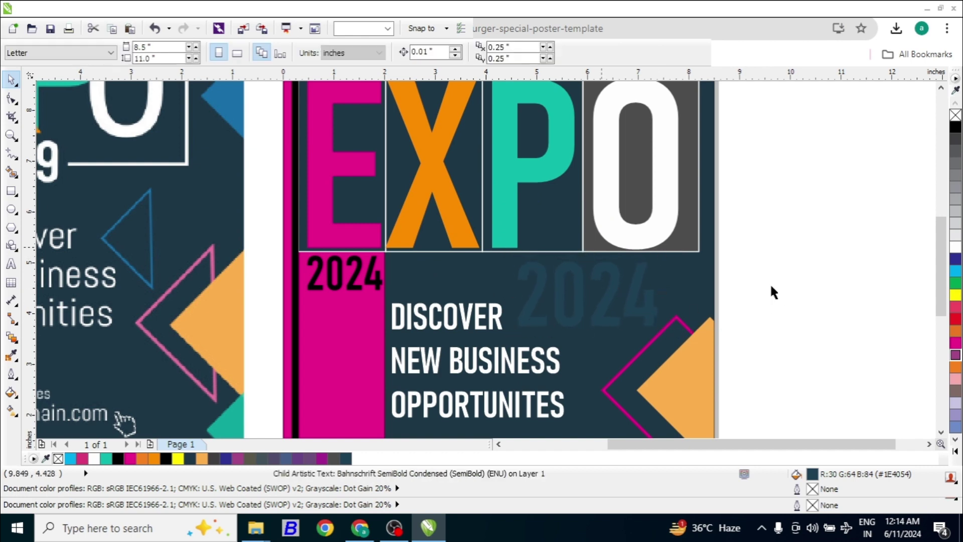
Examine the poster next to the 2019 reference, ending with a full-screen preview.
{"action": "key", "text": "F4"}
{"action": "left_click_drag", "start_coordinate": [326, 155], "coordinate": [638, 326]}
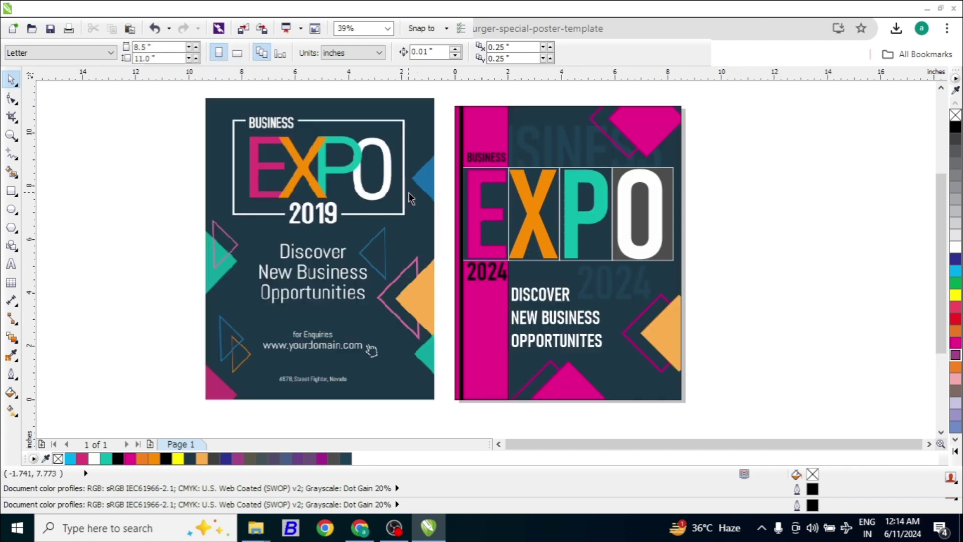
{"action": "key", "text": "F3"}
{"action": "key", "text": "F2"}
{"action": "left_click_drag", "start_coordinate": [305, 143], "coordinate": [550, 295]}
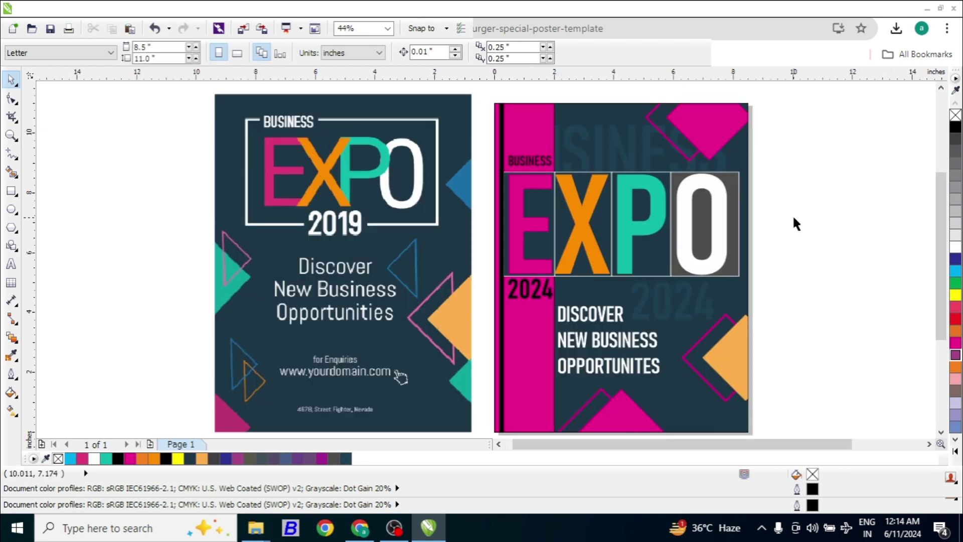
{"action": "key", "text": "F9"}
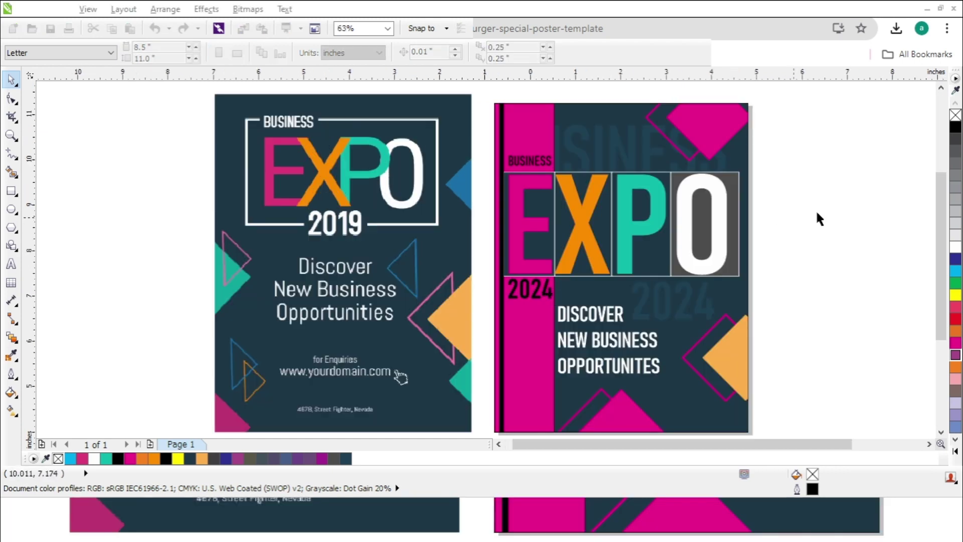